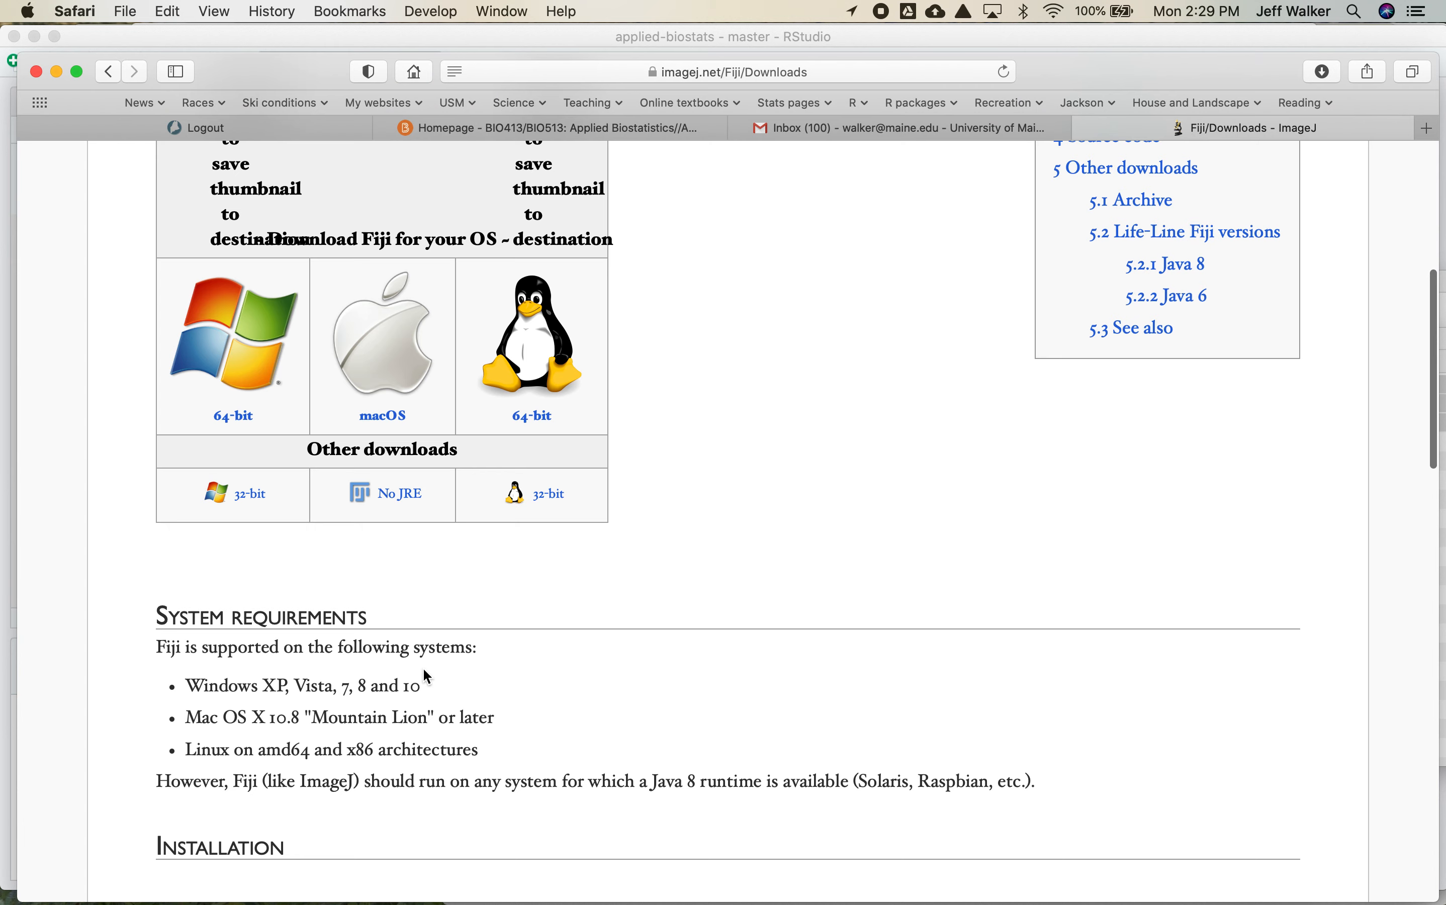
Download the macOS version of Fiji from the imagej.net downloads page
{"action": "scroll", "coordinate": [422, 666], "scroll_direction": "up", "scroll_amount": 2}
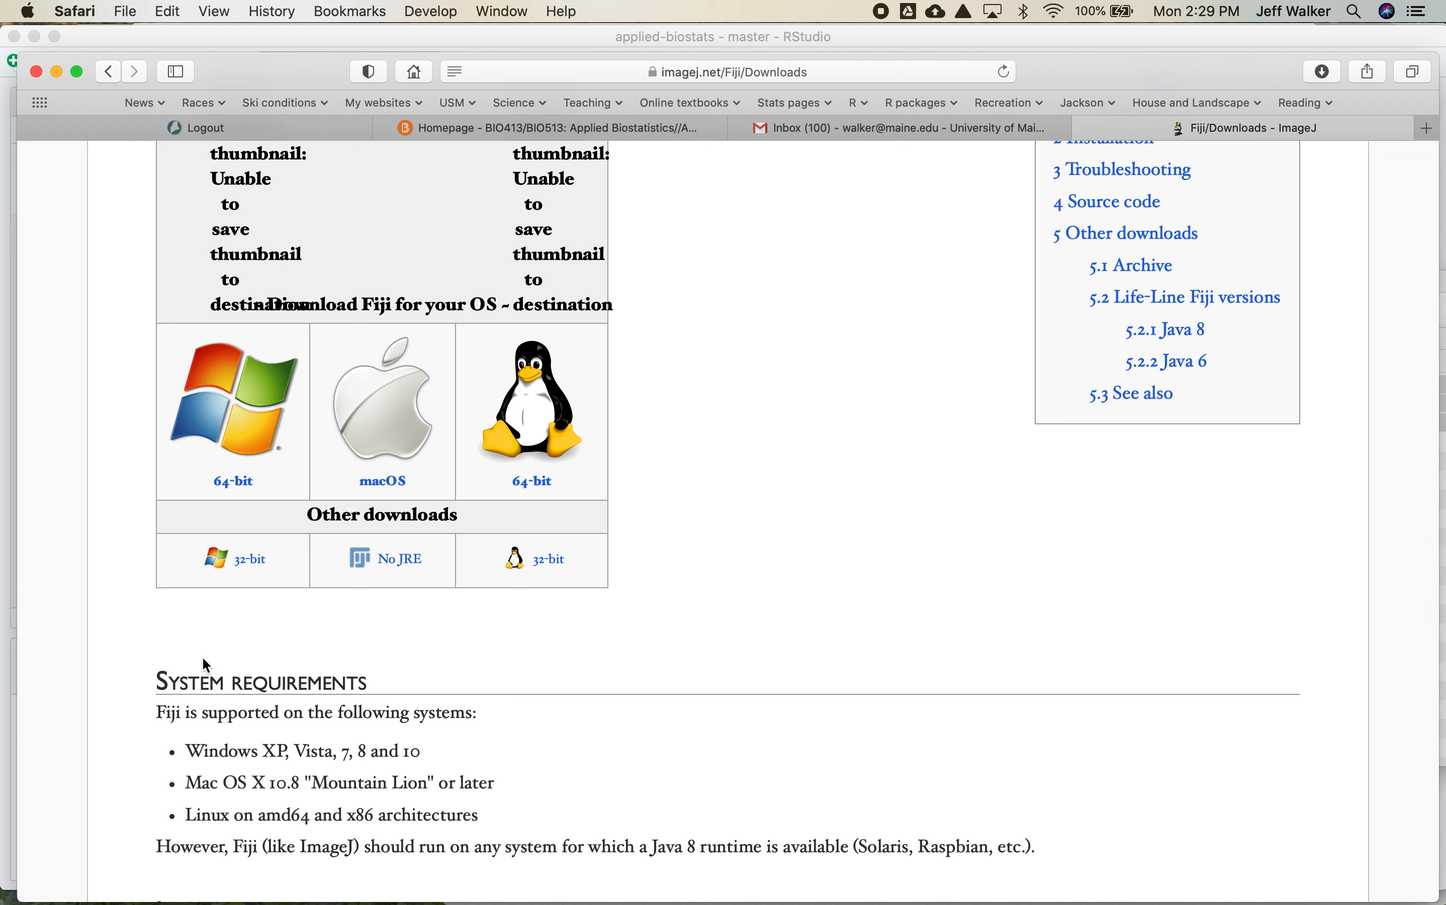
{"action": "left_click", "coordinate": [388, 427]}
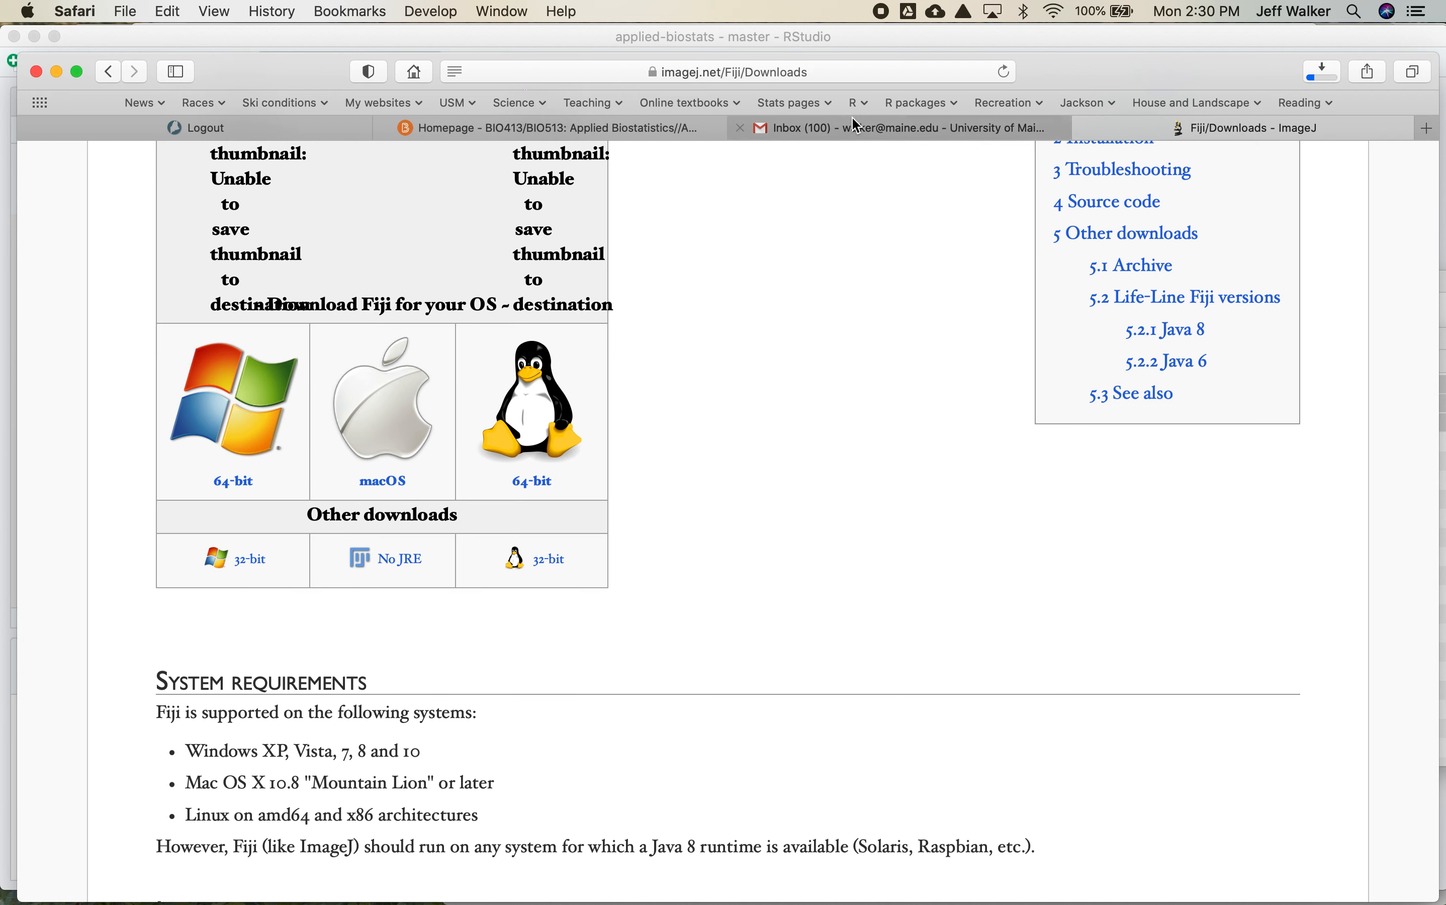
Search the web for "pointpicker imagej"
{"action": "left_click", "coordinate": [838, 74]}
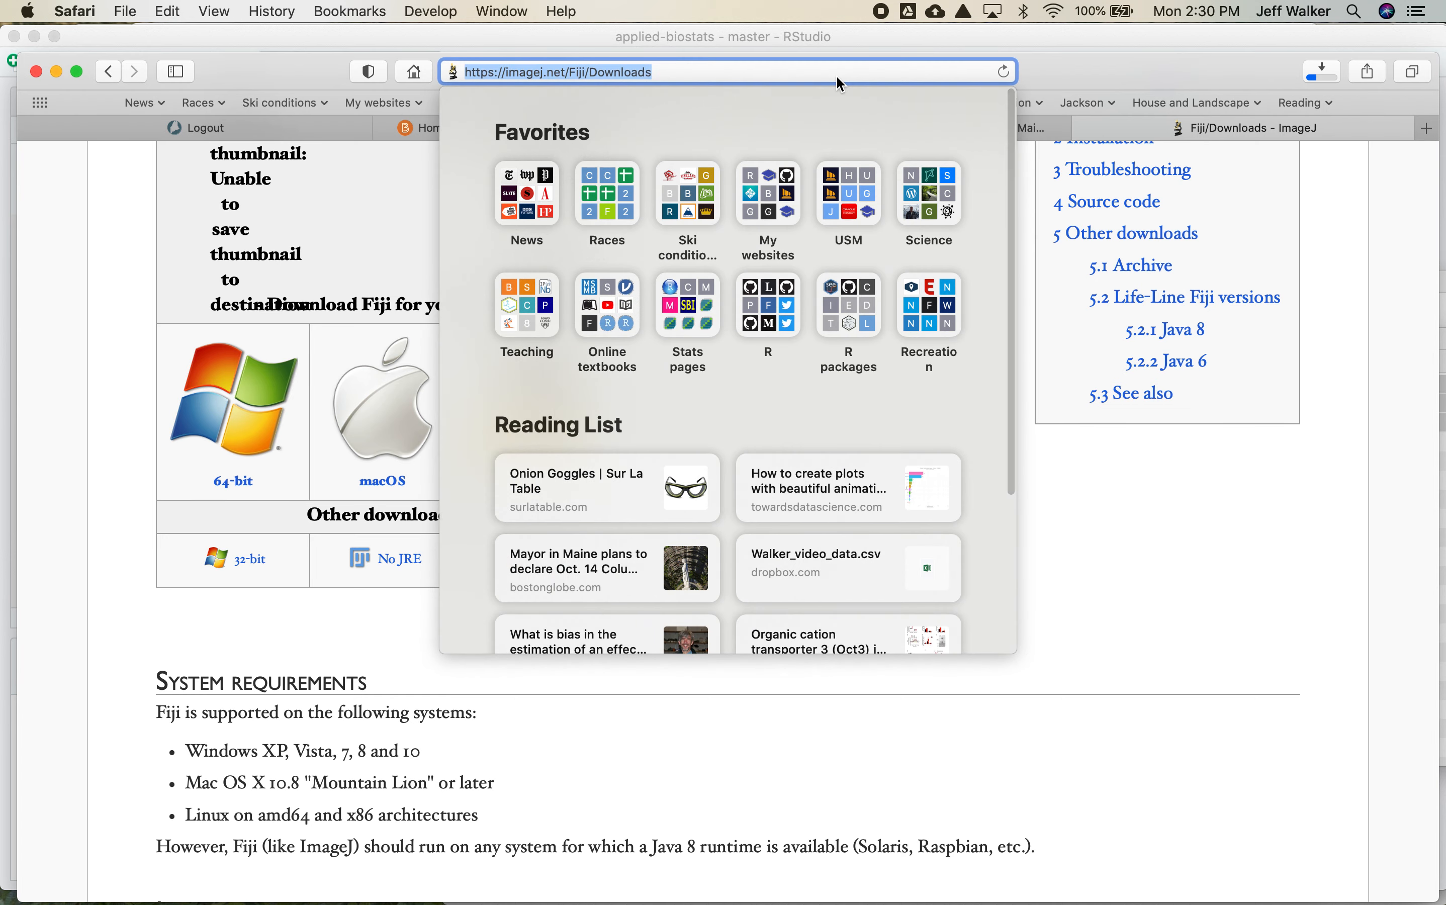
{"action": "type", "text": "point"}
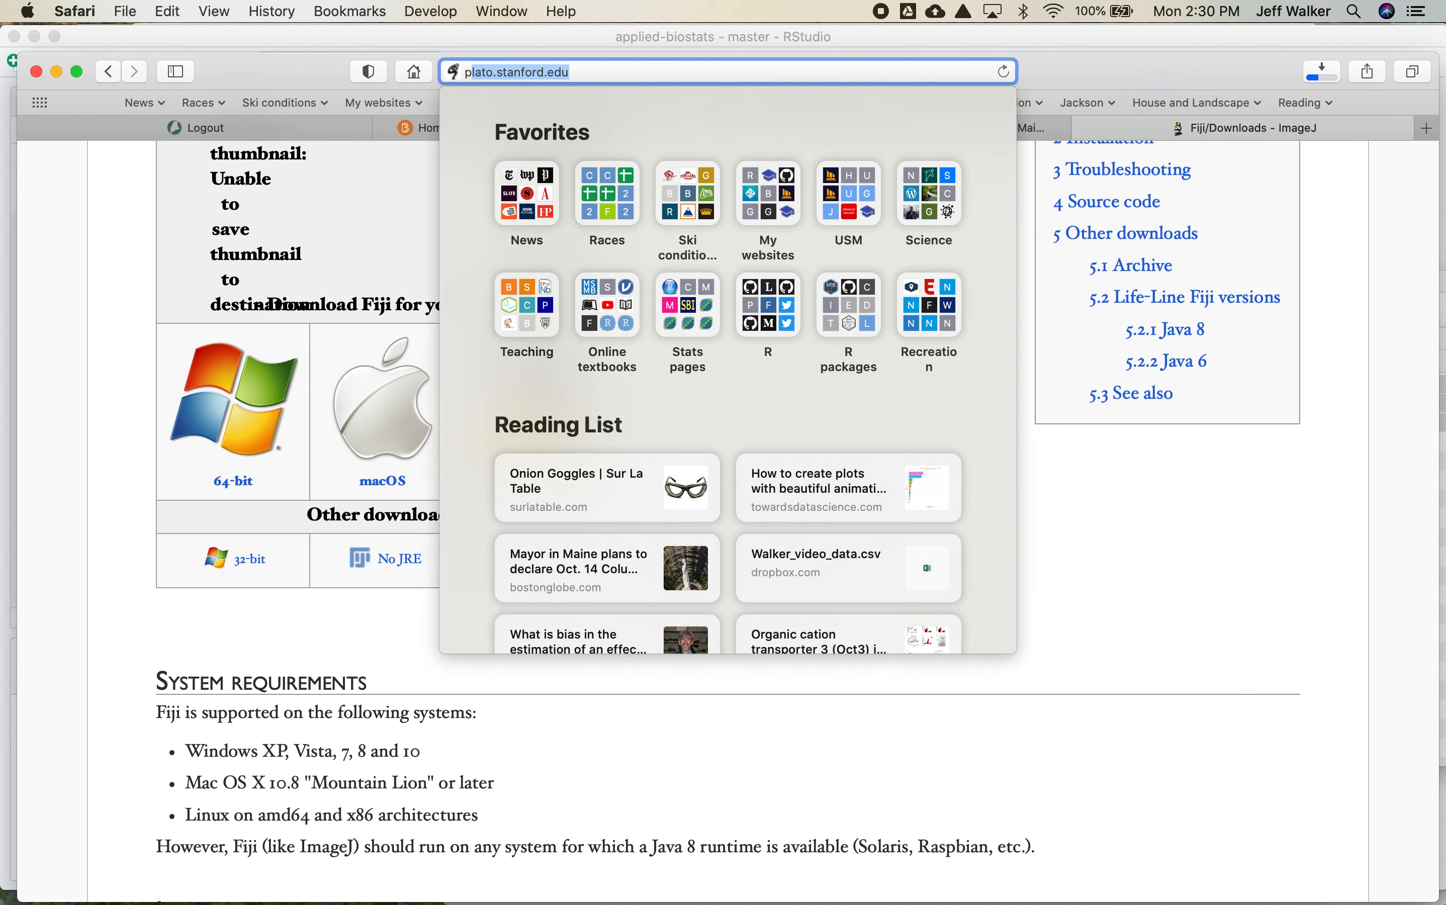
{"action": "type", "text": "picker"}
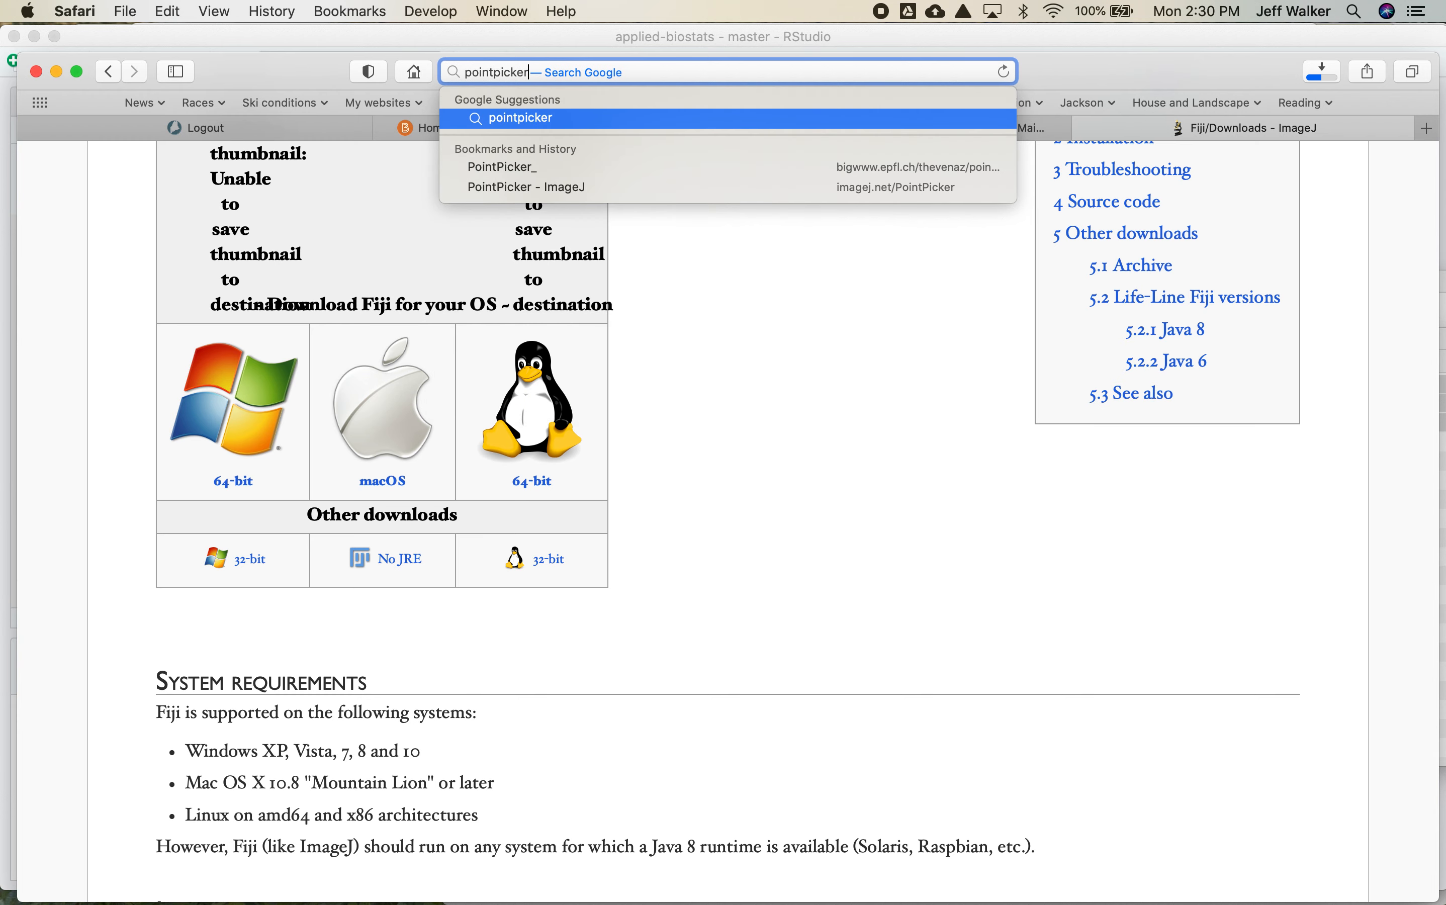
{"action": "type", "text": " imagej"}
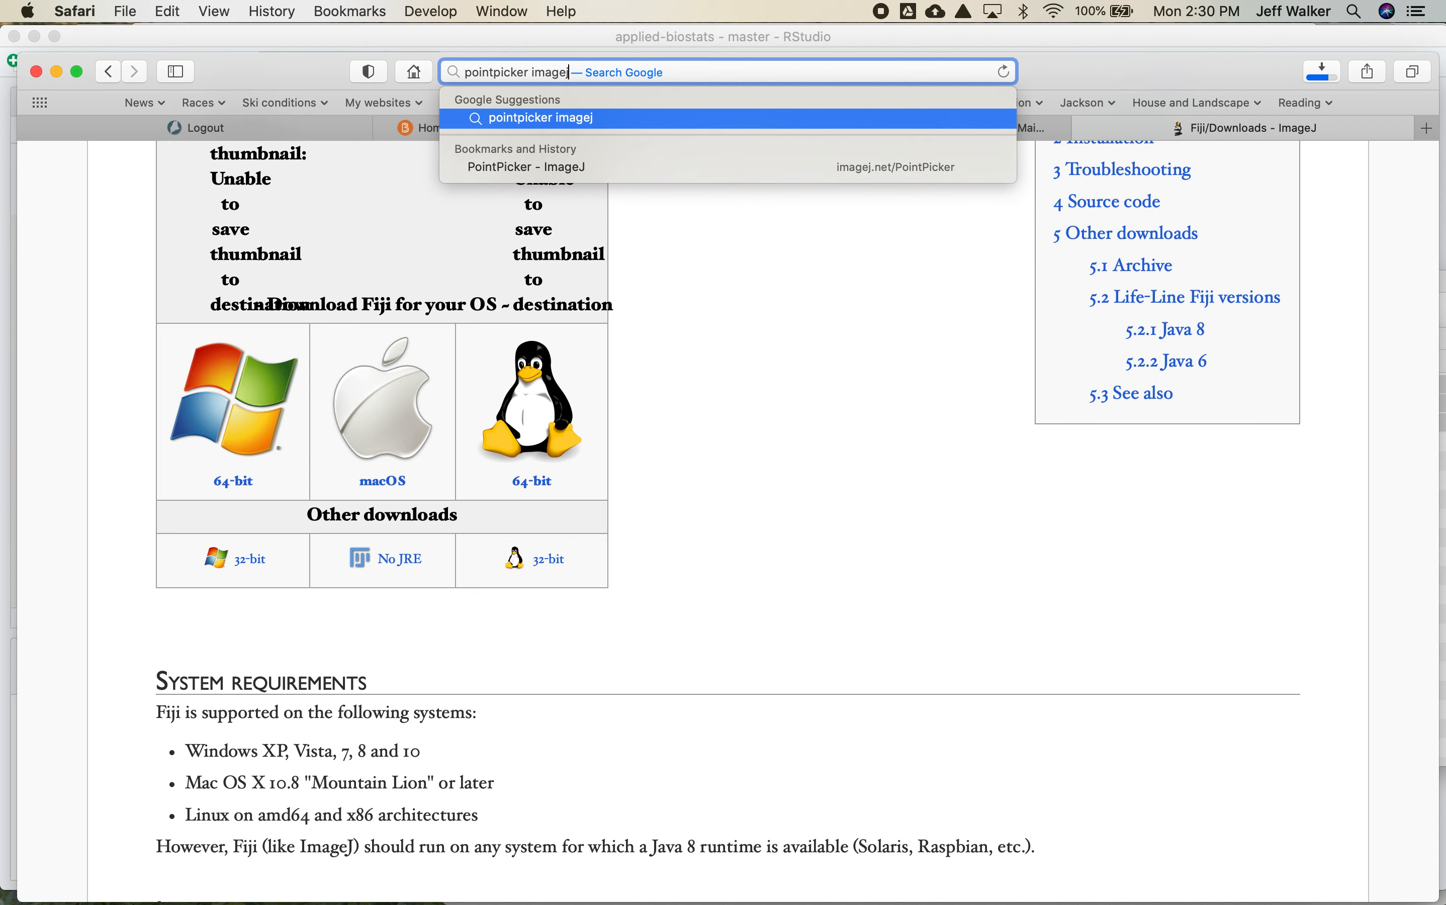
{"action": "key", "text": "Return"}
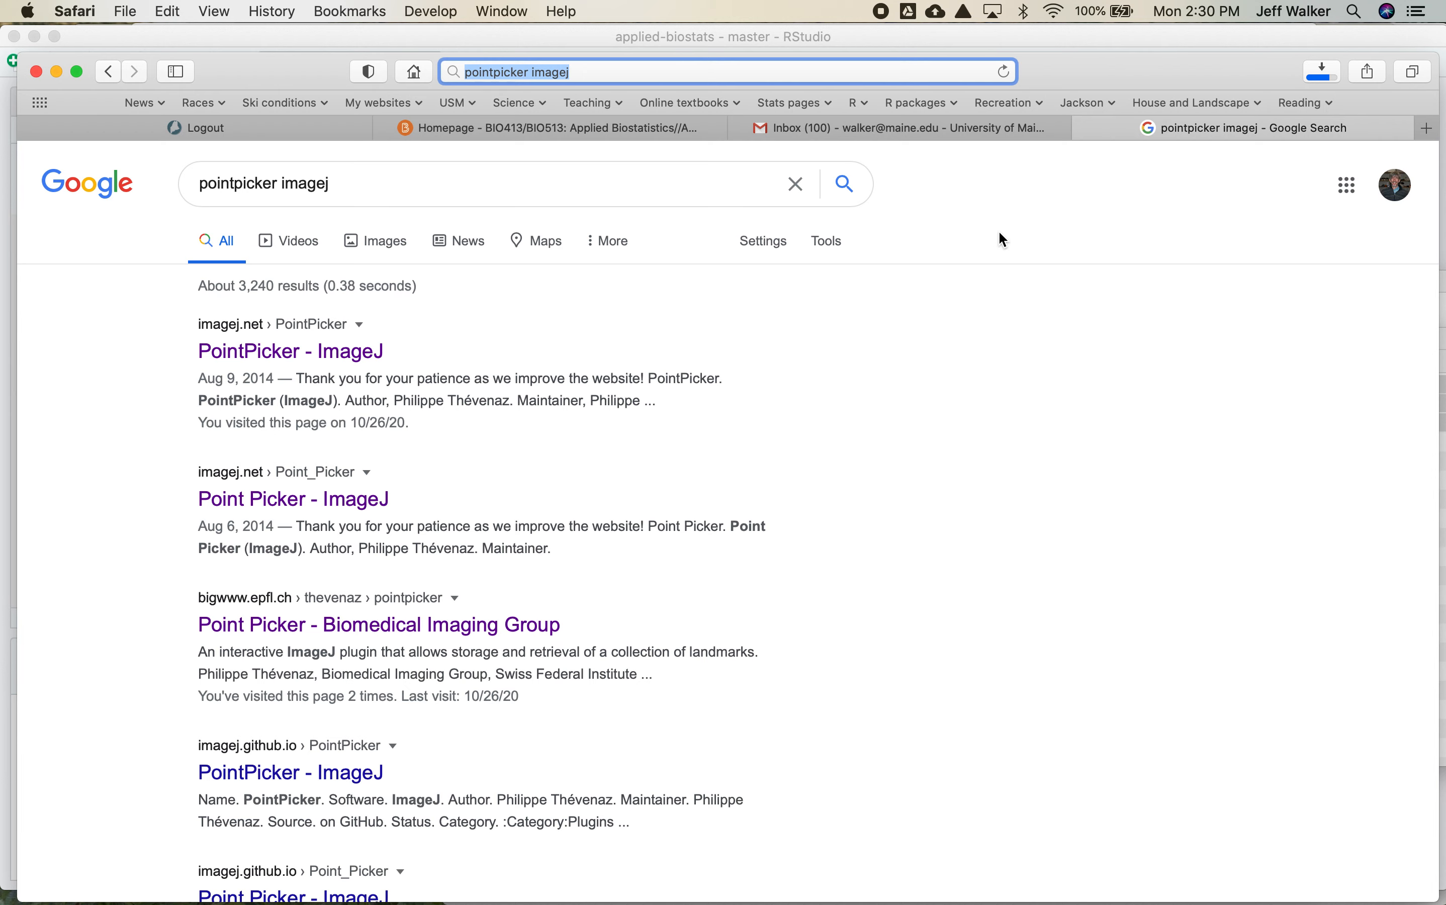
Check the imagej.net PointPicker page and return to the search results
{"action": "scroll", "coordinate": [791, 374], "scroll_direction": "down", "scroll_amount": 3}
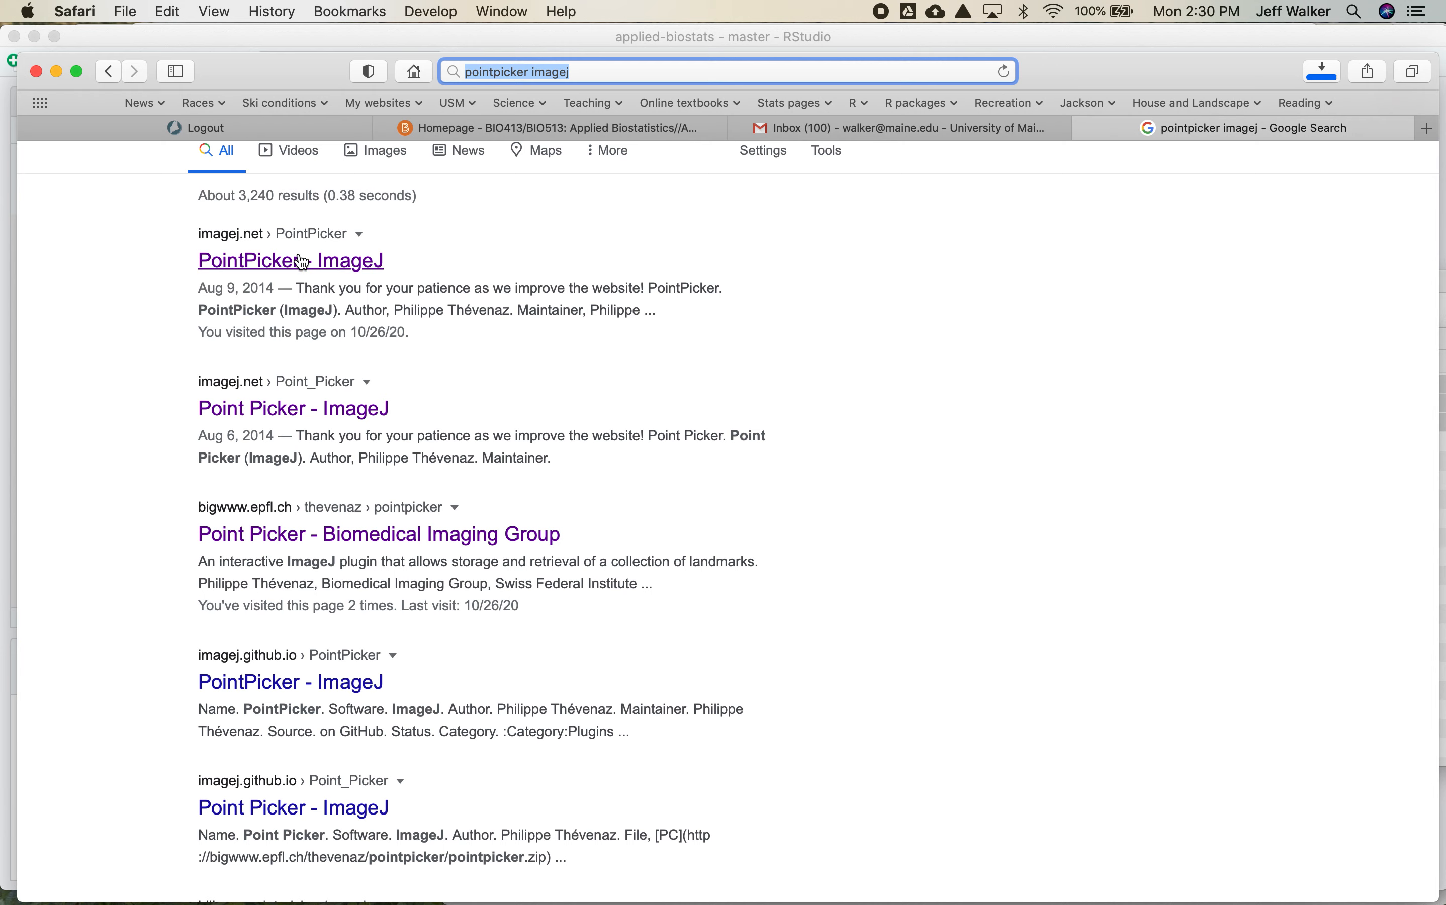
{"action": "left_click", "coordinate": [406, 259]}
{"action": "scroll", "coordinate": [466, 418], "scroll_direction": "down", "scroll_amount": 1}
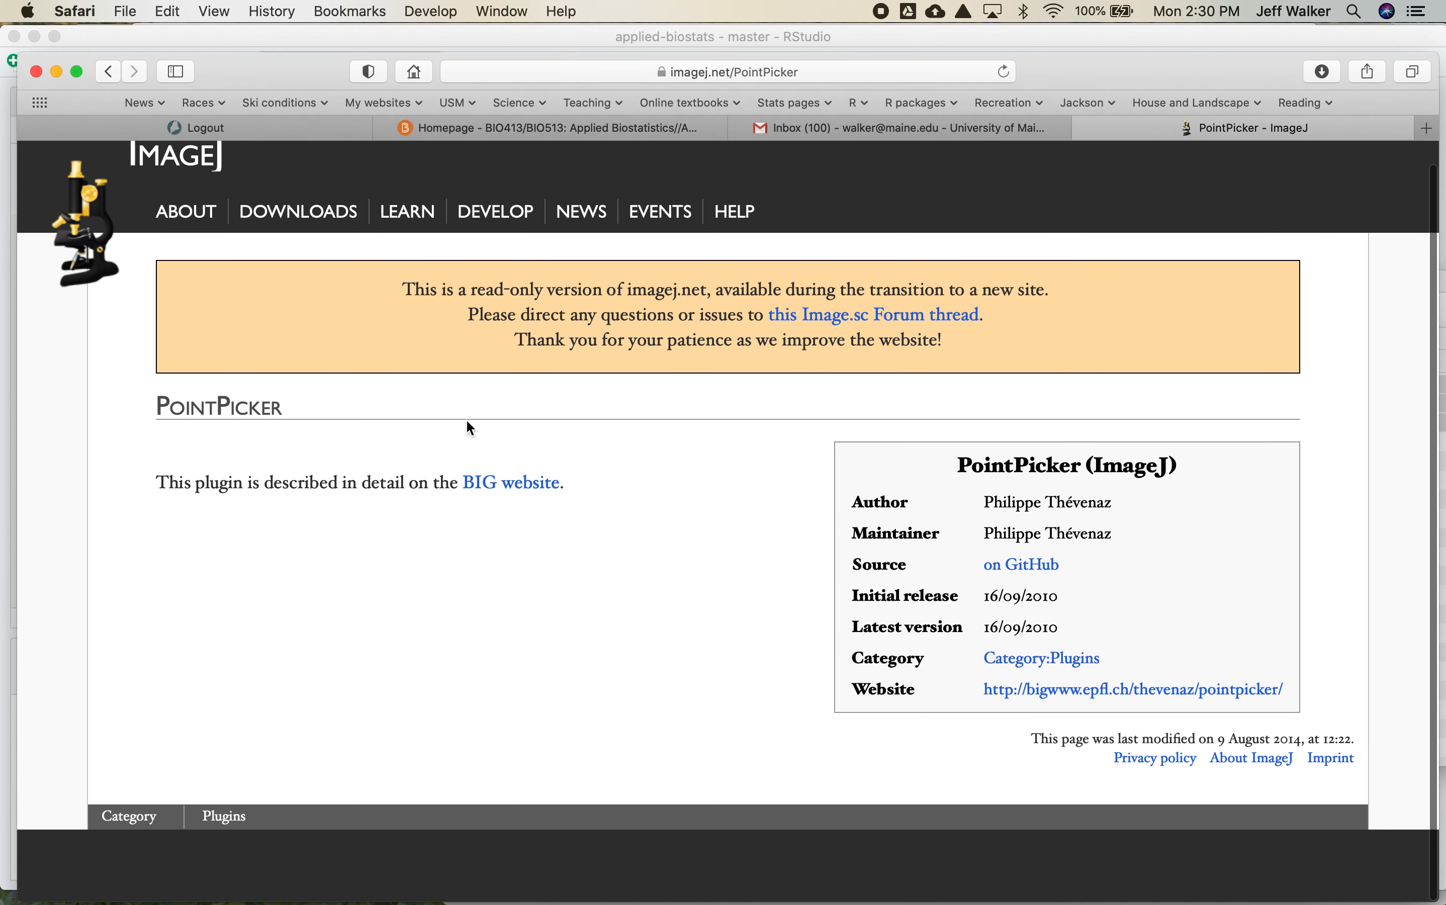
{"action": "left_click", "coordinate": [107, 72]}
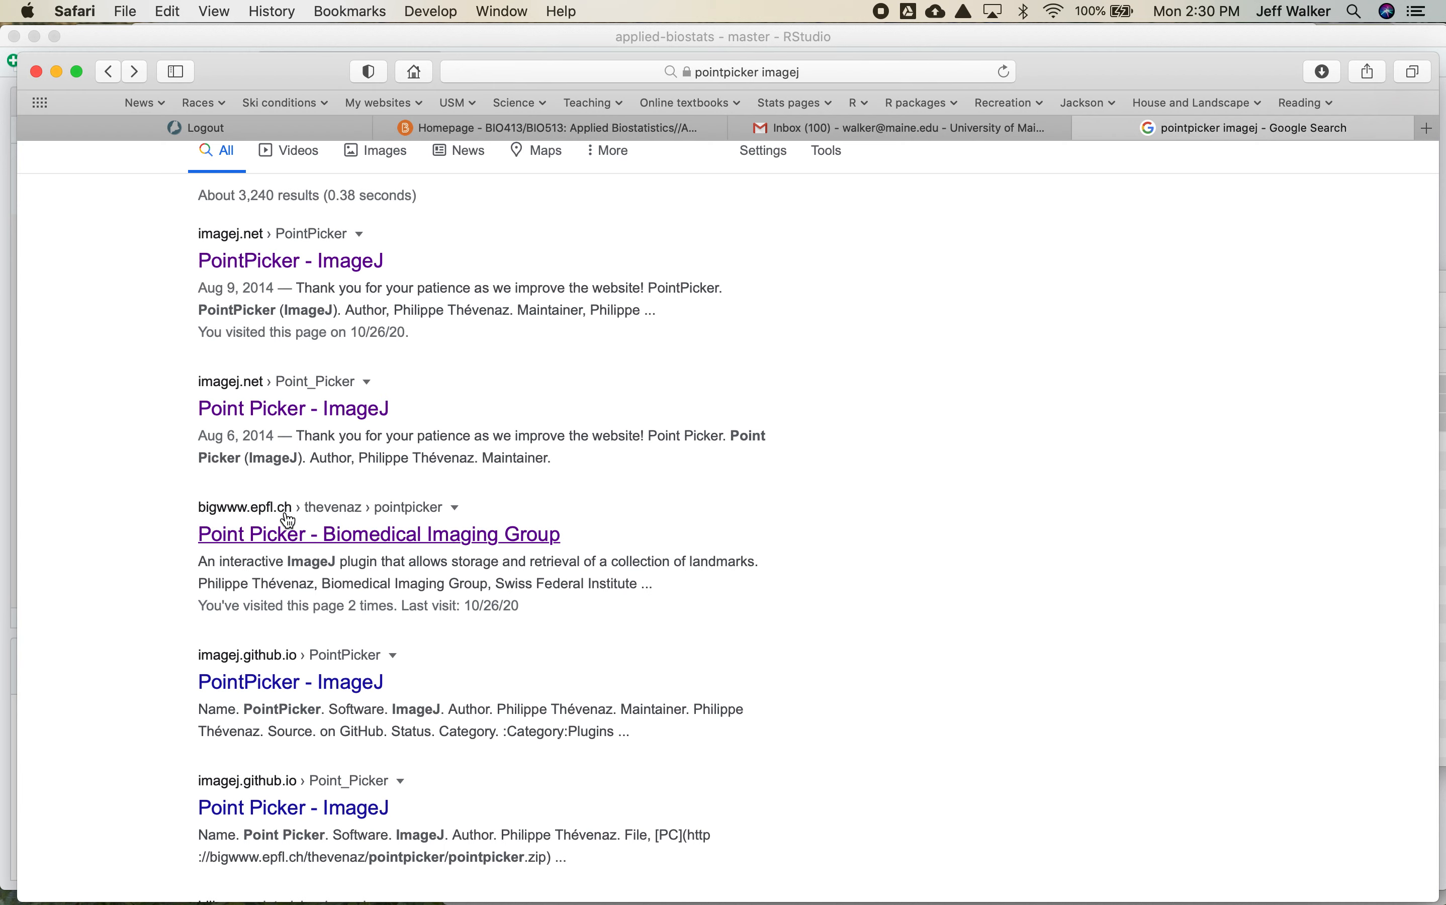
Open the Biomedical Imaging Group's Point Picker page and download the Macintosh distribution
{"action": "left_click", "coordinate": [431, 544]}
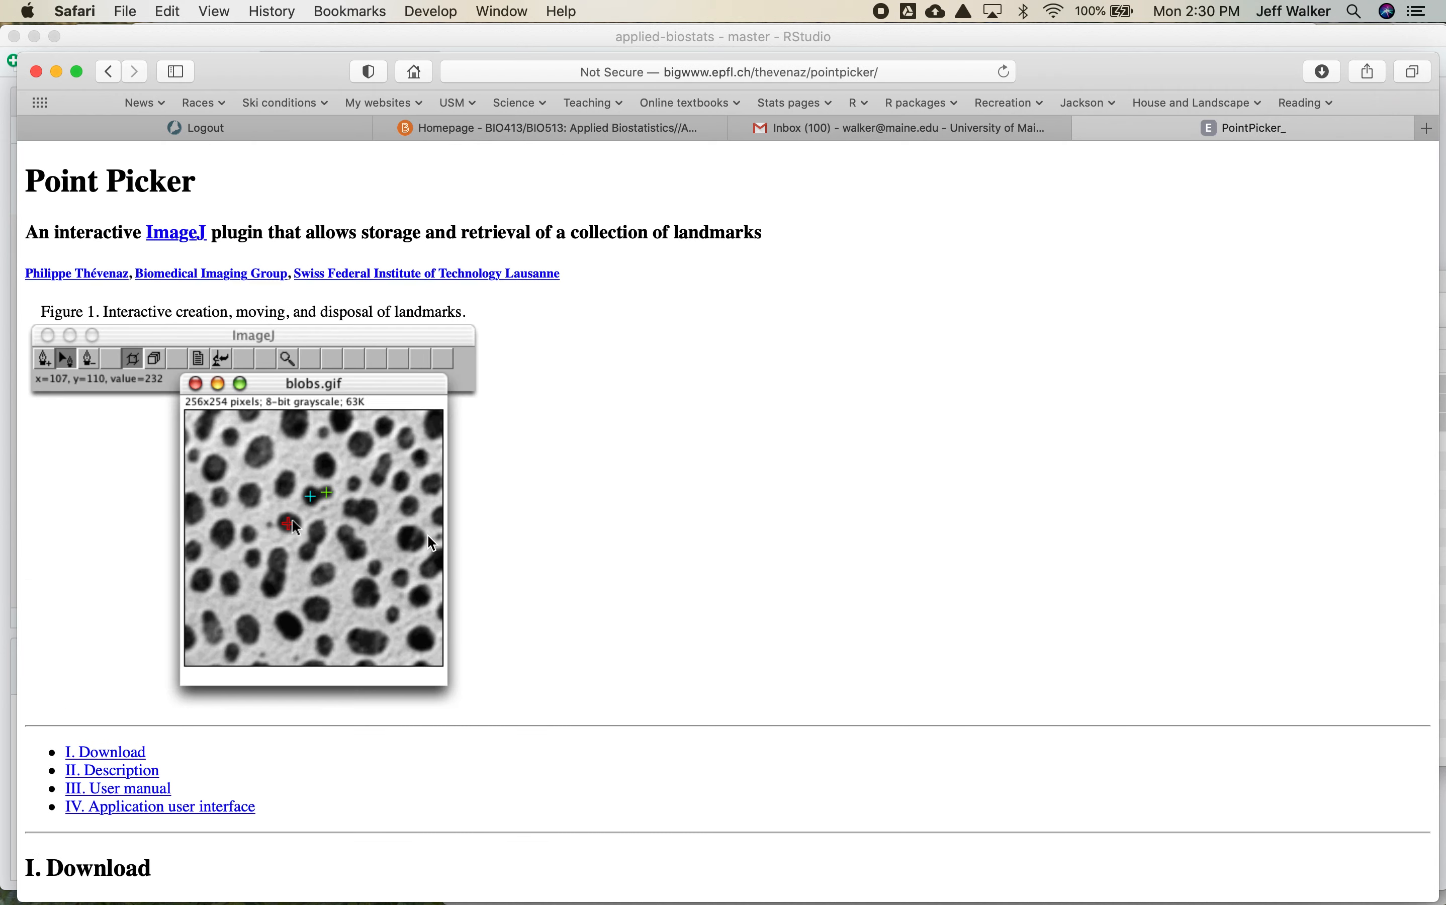
{"action": "scroll", "coordinate": [640, 464], "scroll_direction": "down", "scroll_amount": 6}
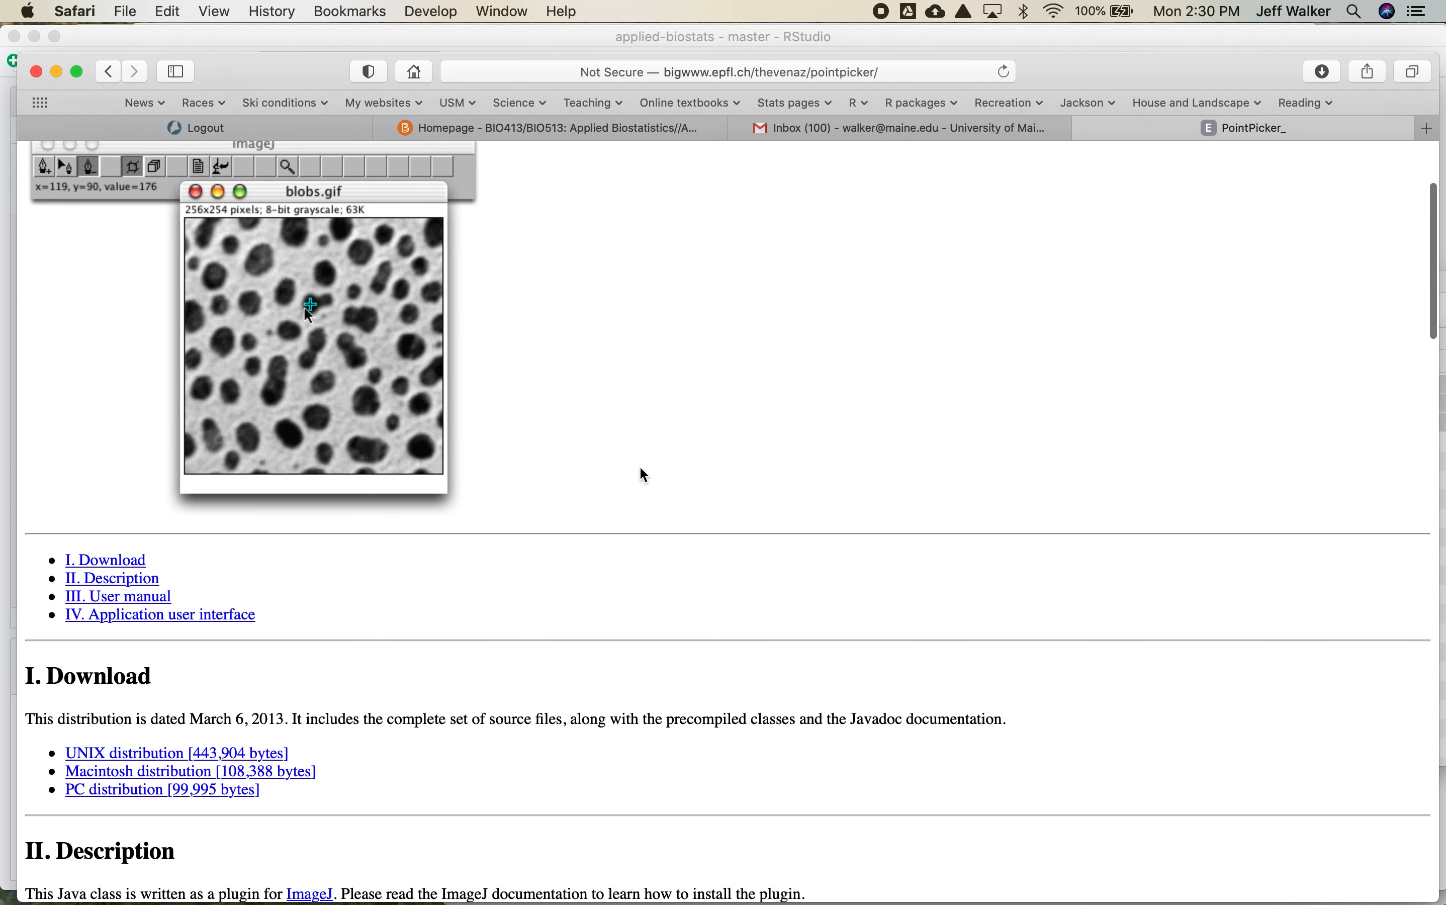
{"action": "scroll", "coordinate": [641, 469], "scroll_direction": "down", "scroll_amount": 3}
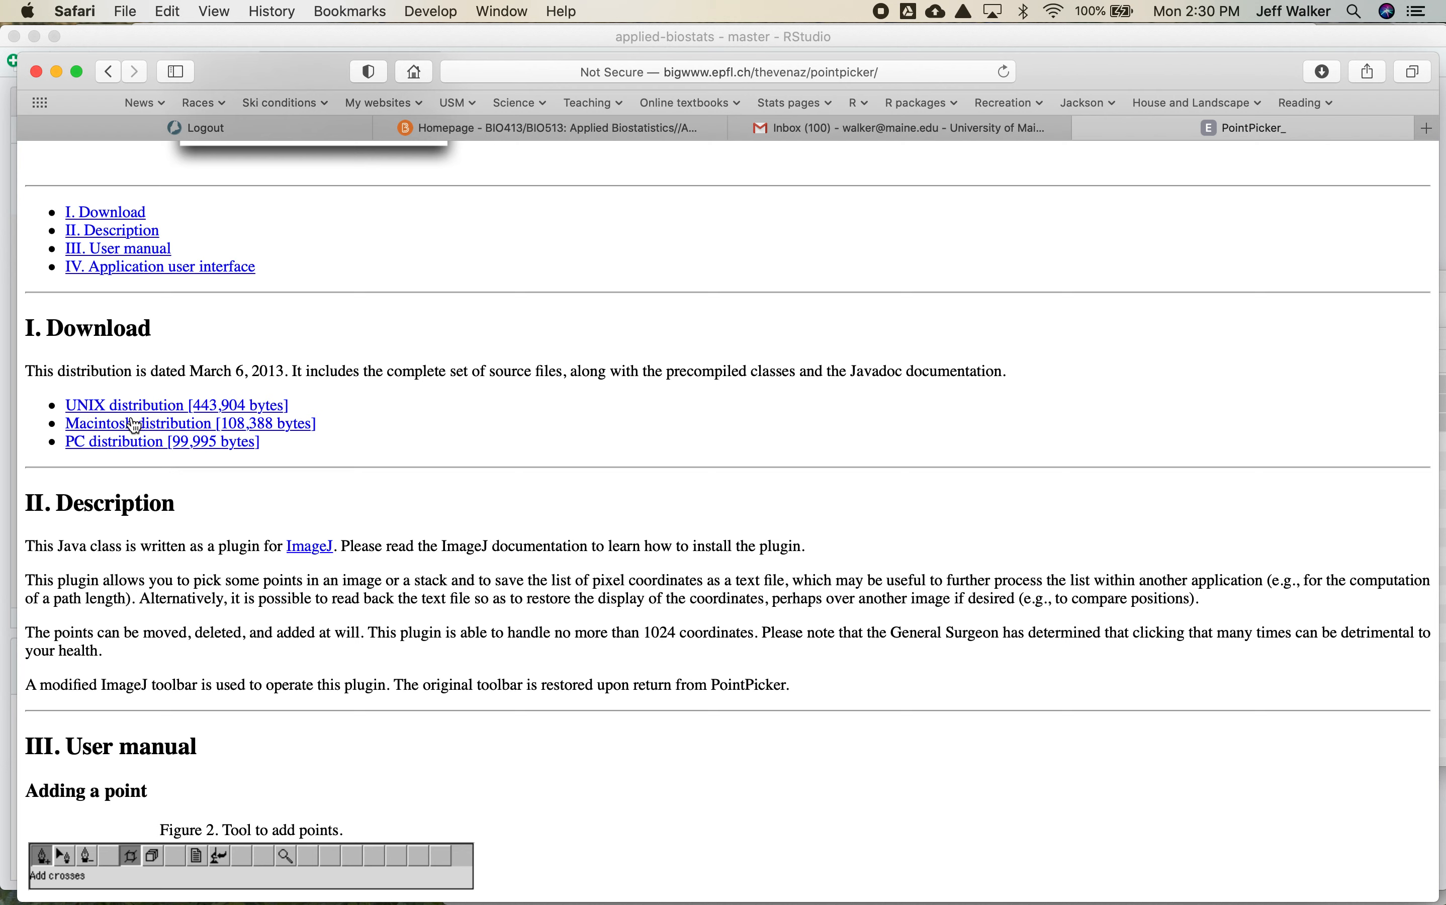
{"action": "left_click", "coordinate": [112, 430]}
Switch to the Downloads folder in Finder and unpack fiji-macosx.zip
{"action": "left_click", "coordinate": [44, 879]}
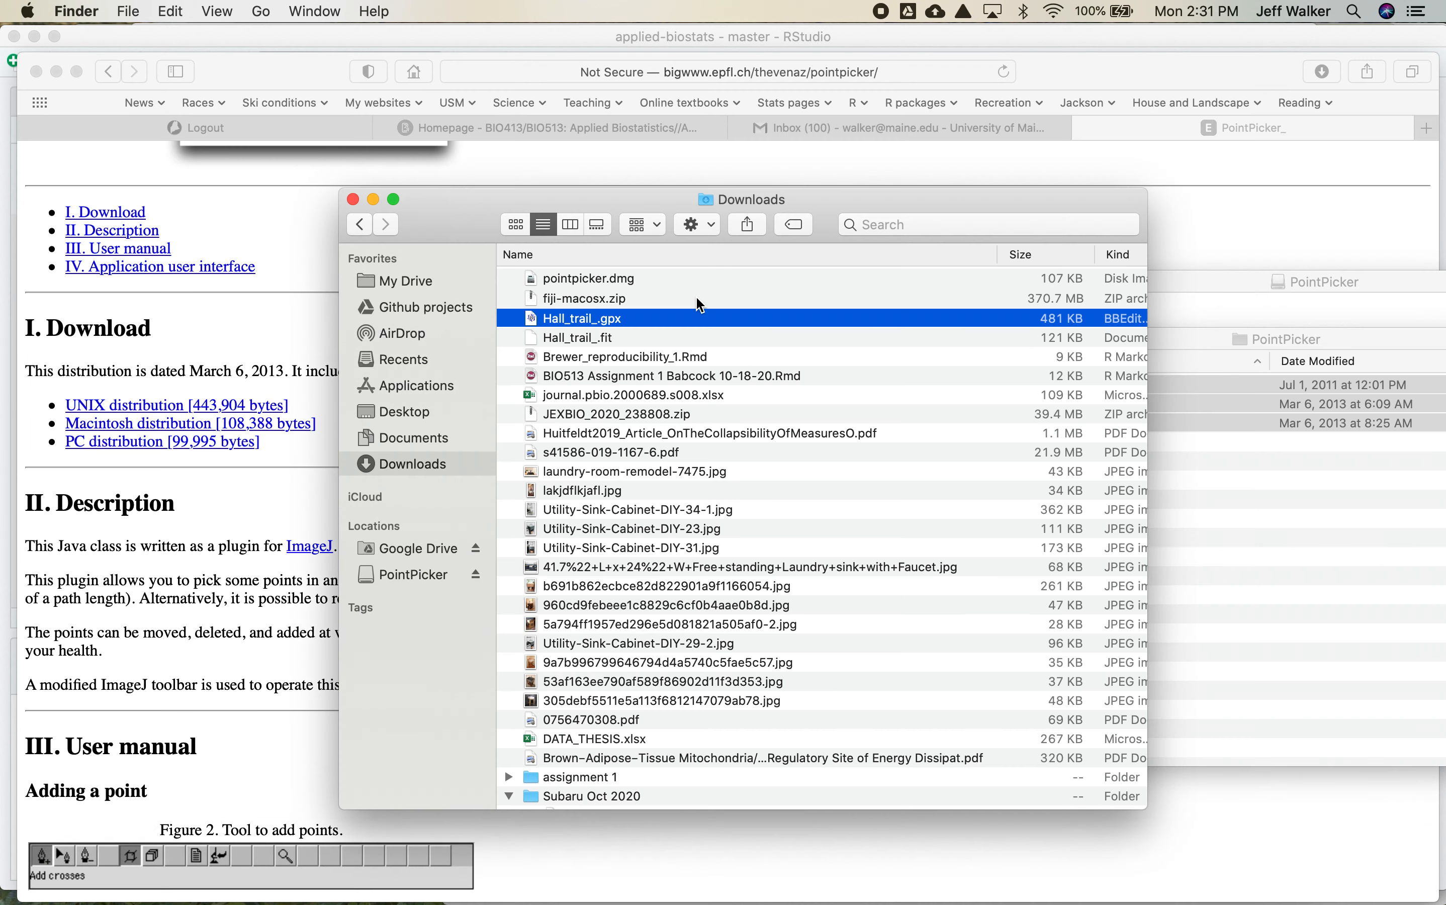
{"action": "scroll", "coordinate": [701, 305], "scroll_direction": "up", "scroll_amount": 1}
{"action": "left_click_drag", "start_coordinate": [474, 211], "coordinate": [616, 307]}
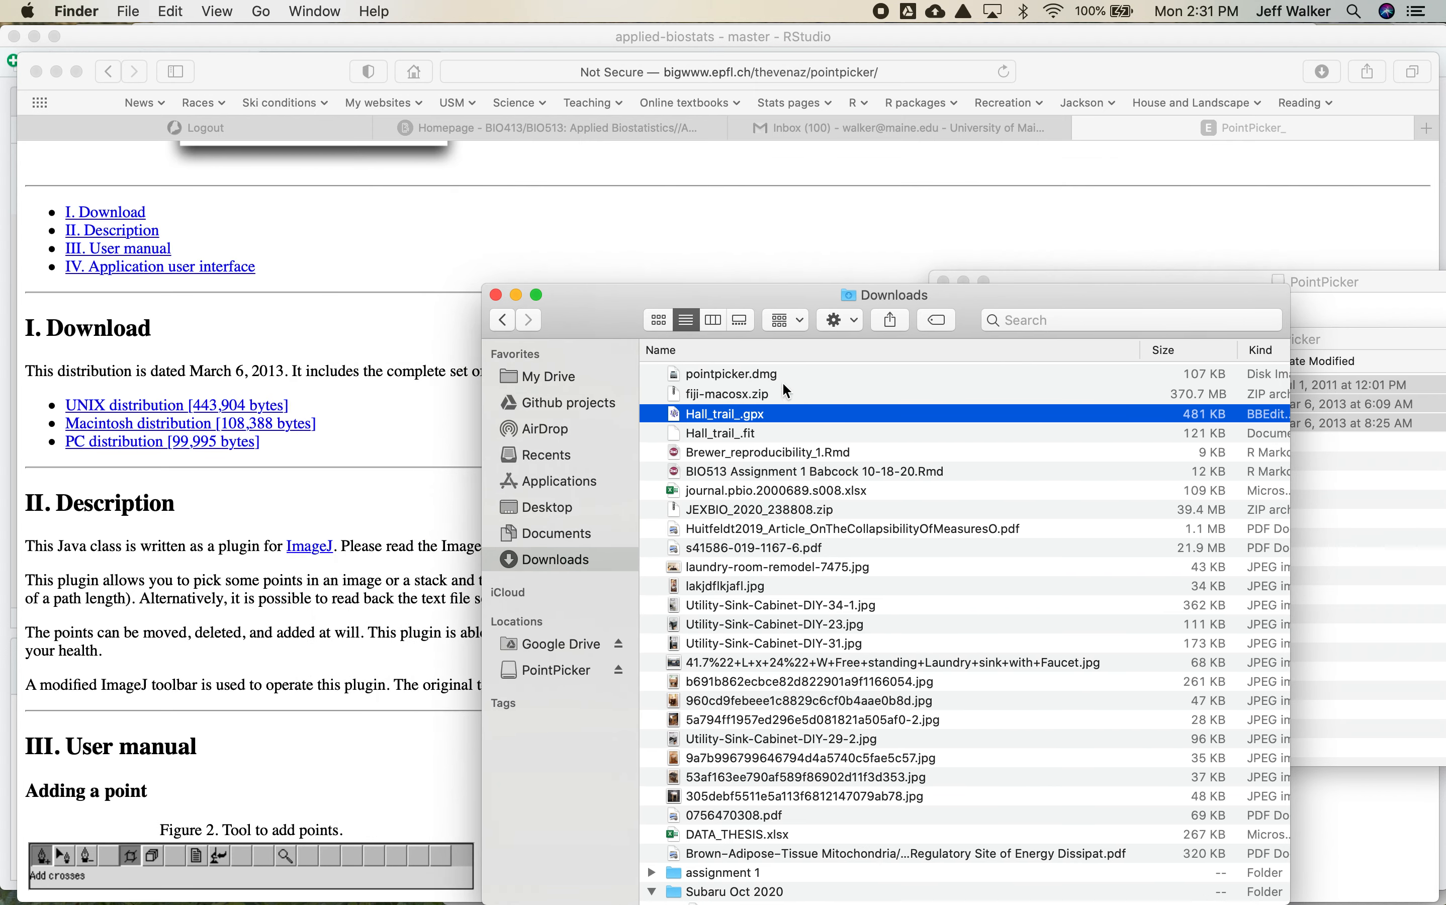
{"action": "left_click", "coordinate": [740, 395]}
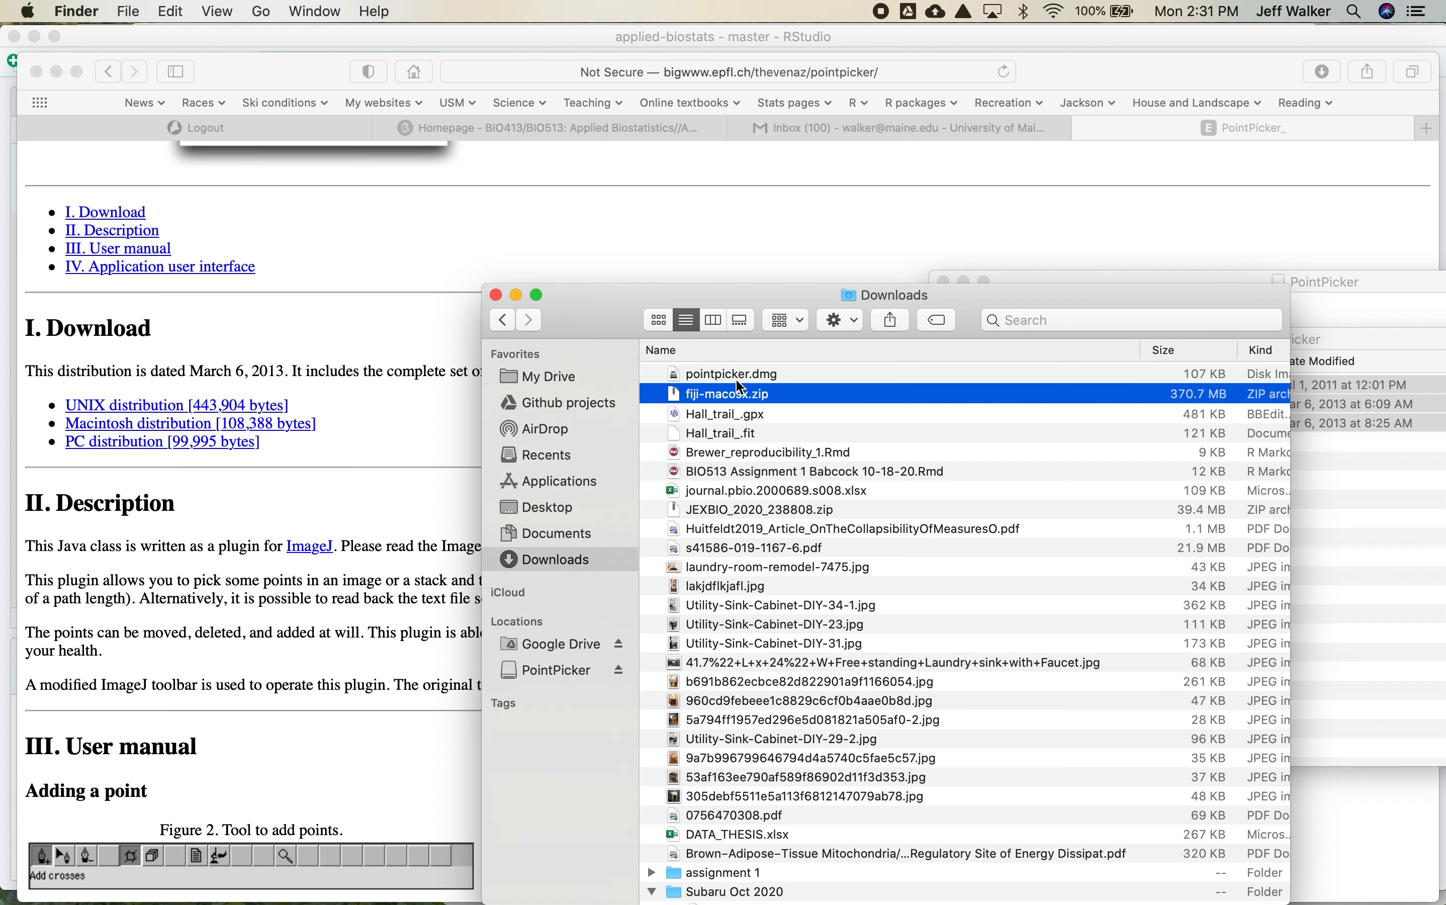
{"action": "left_click", "coordinate": [811, 420]}
{"action": "double_click", "coordinate": [753, 398]}
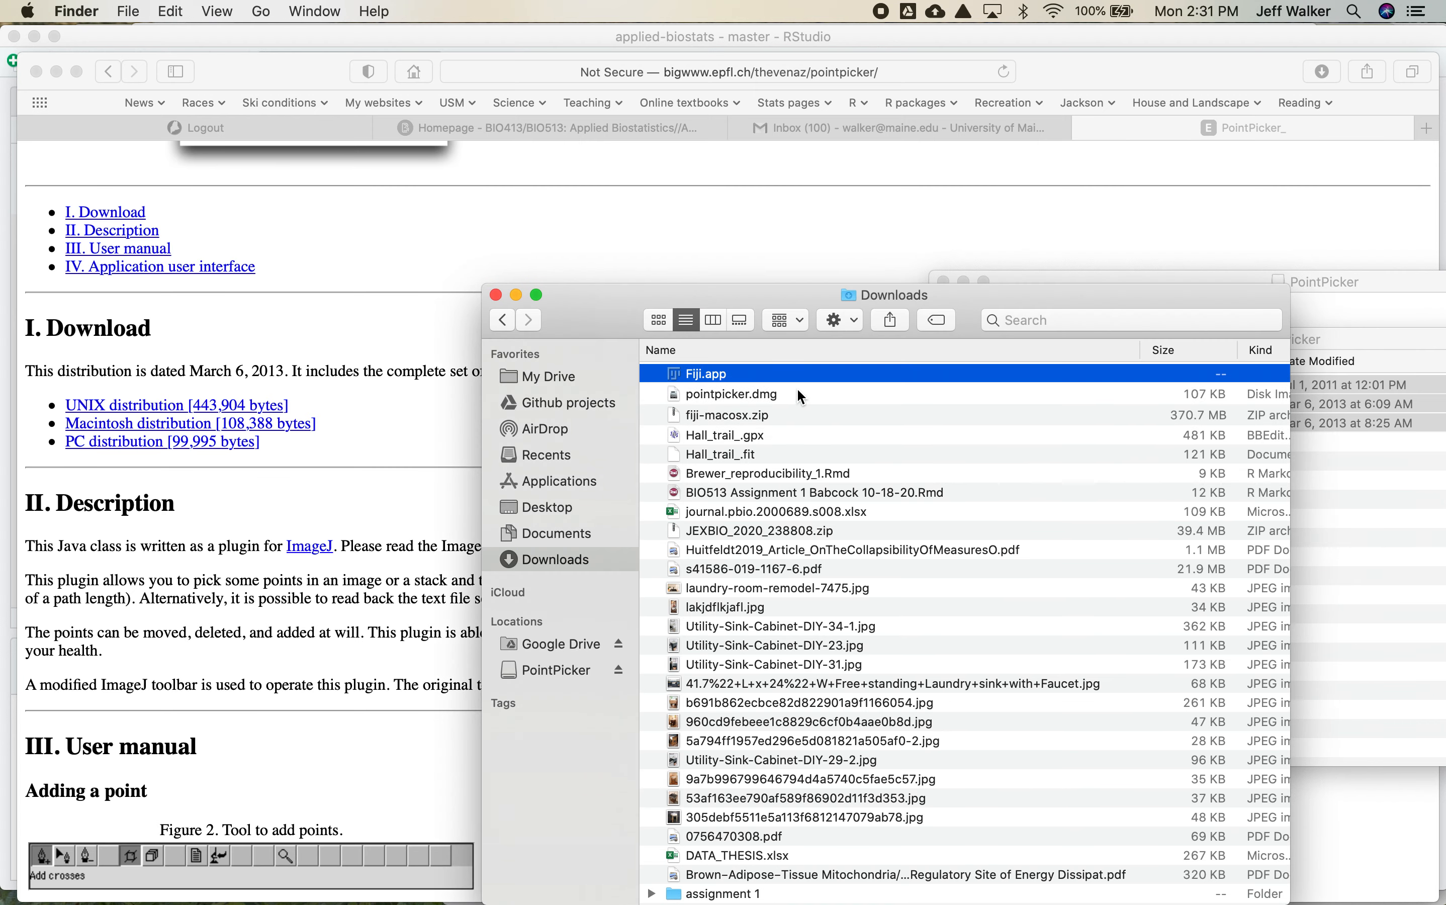
Open pointpicker.dmg and arrange its window beside the Downloads window so both are reachable
{"action": "left_click", "coordinate": [735, 396]}
{"action": "double_click", "coordinate": [731, 393]}
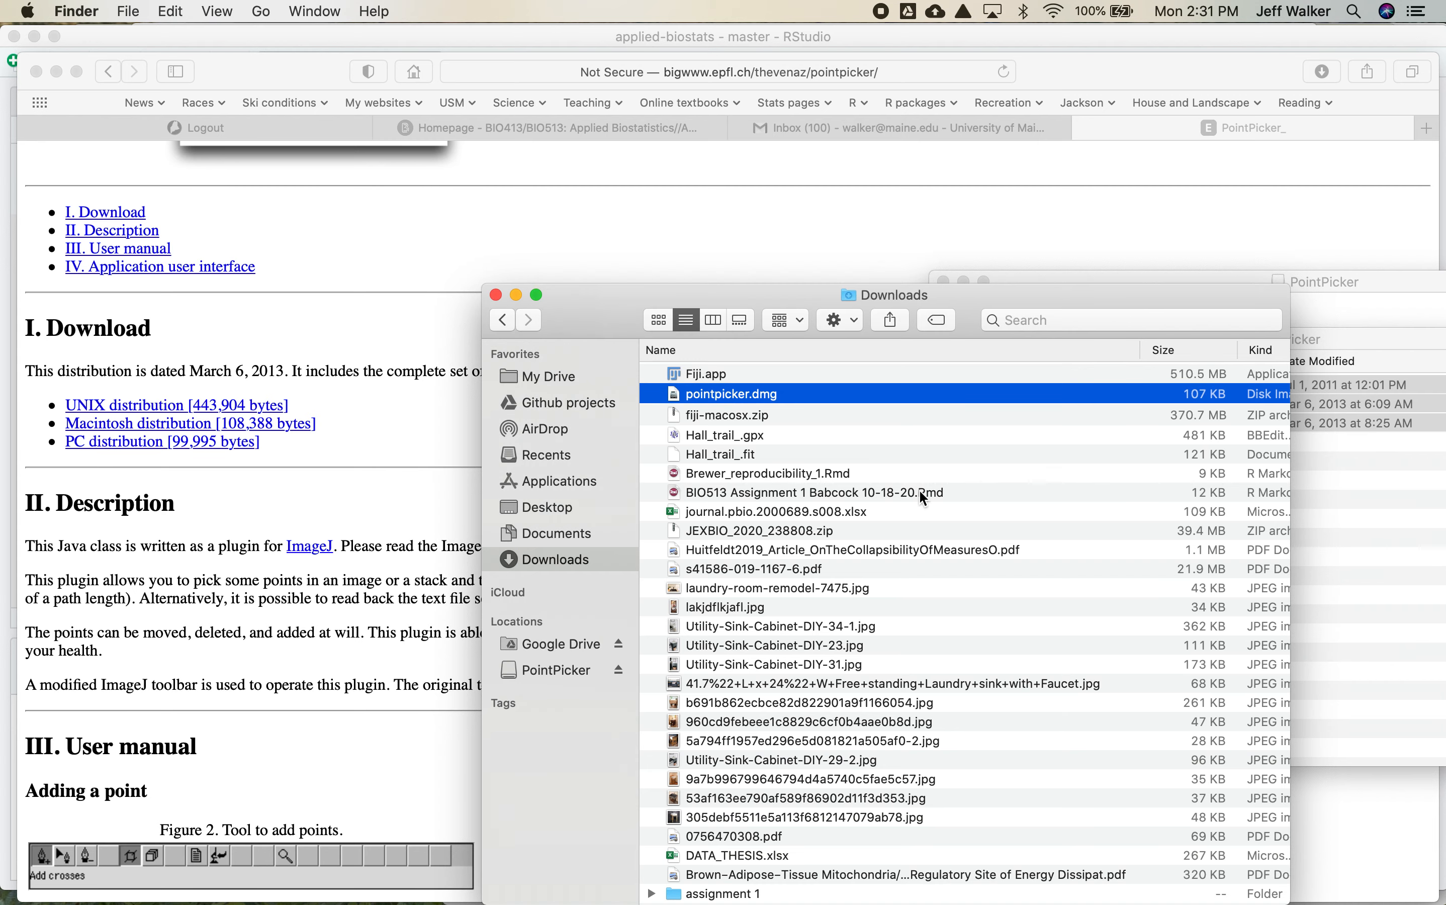
{"action": "left_click_drag", "start_coordinate": [700, 315], "coordinate": [801, 340]}
{"action": "left_click_drag", "start_coordinate": [603, 302], "coordinate": [306, 272]}
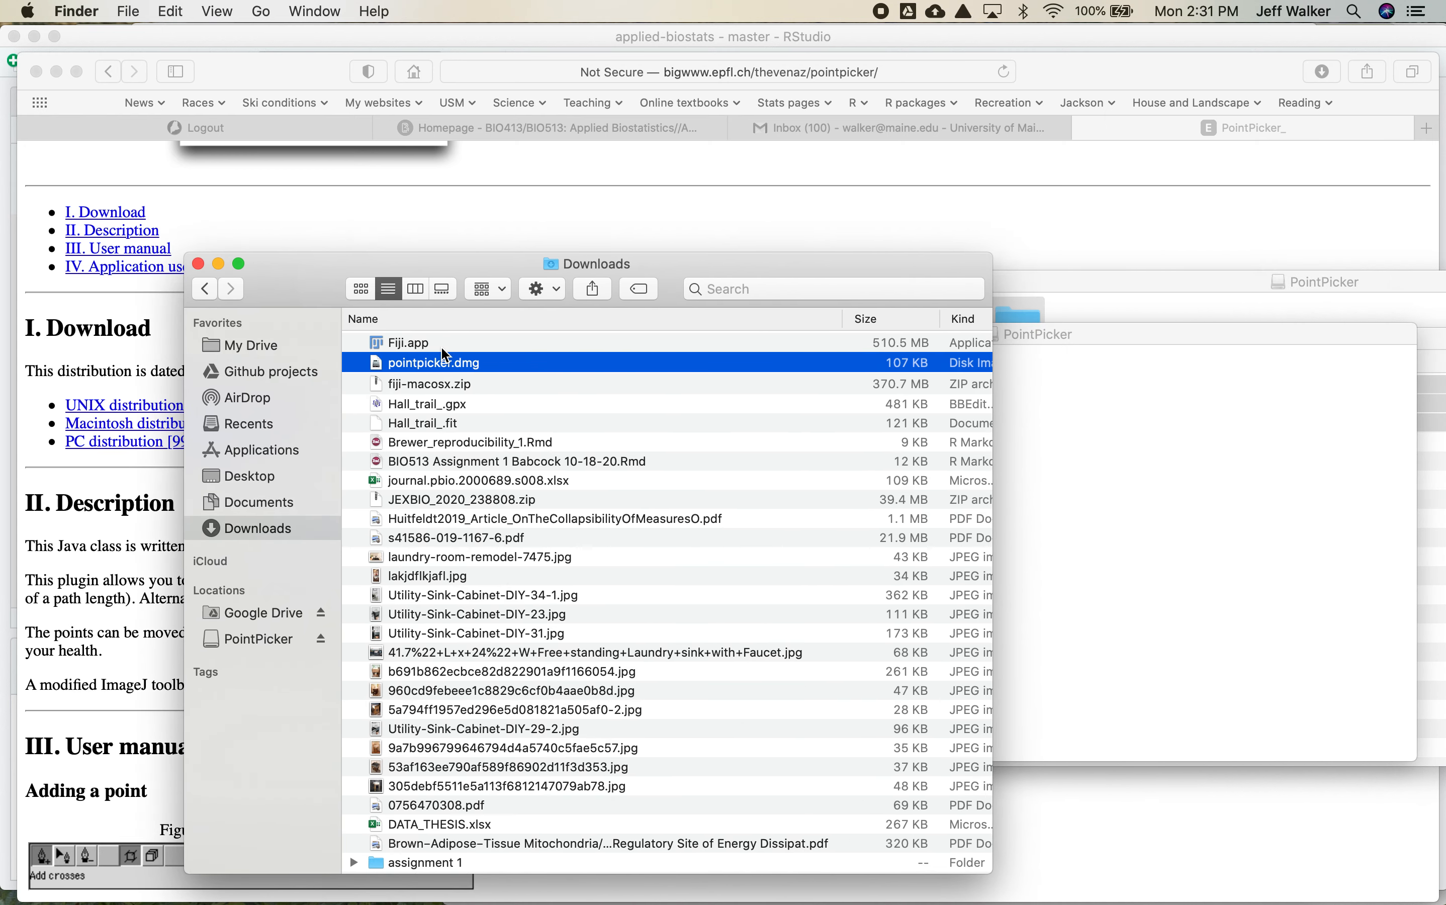
Put Fiji.app into a new folder named Fiji inside Downloads
{"action": "left_click", "coordinate": [411, 344]}
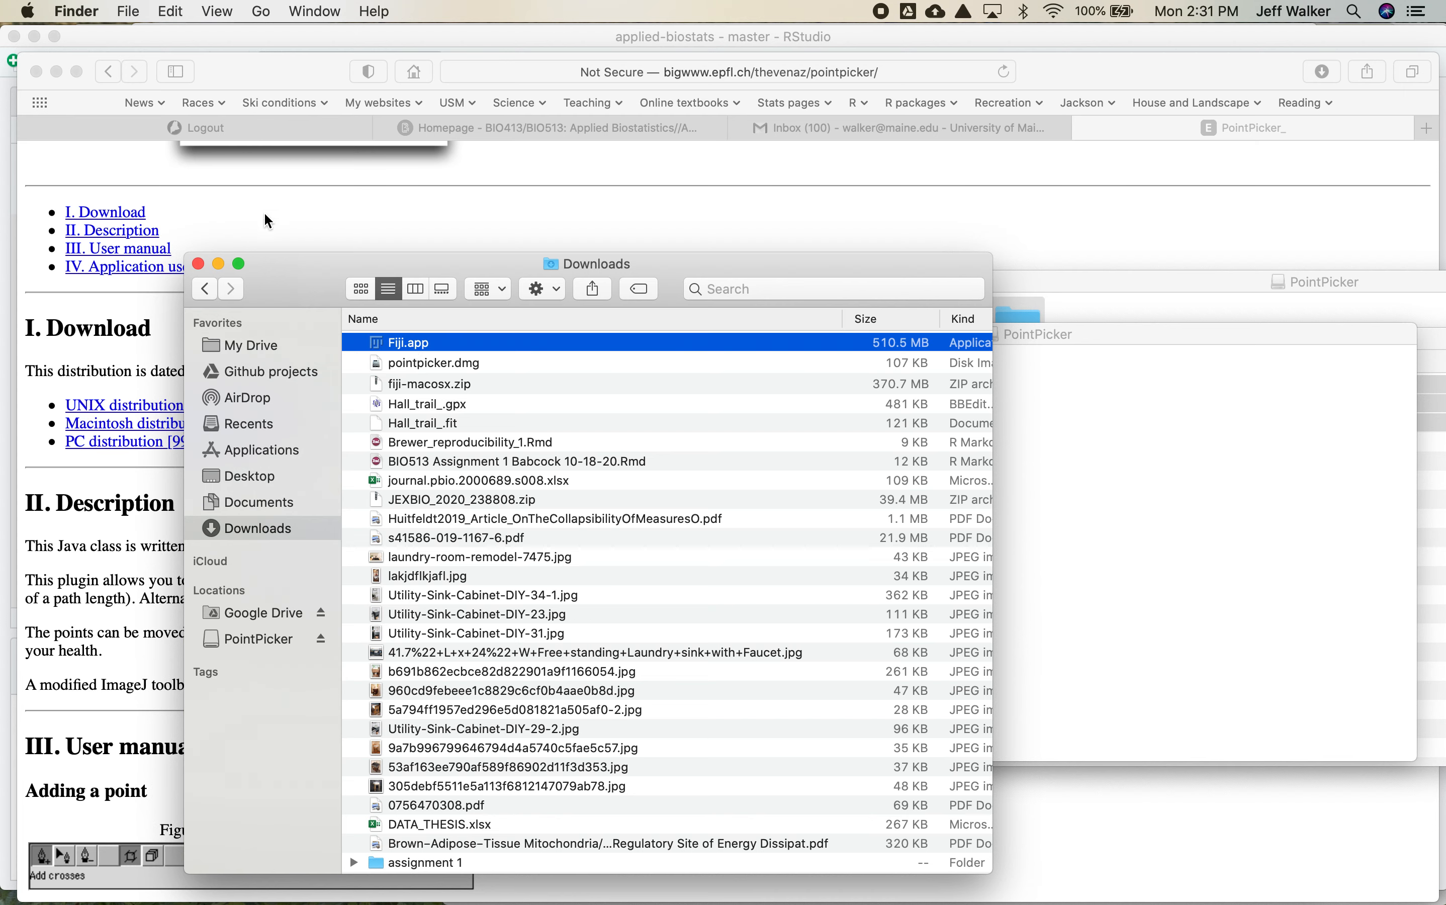
{"action": "left_click", "coordinate": [131, 13]}
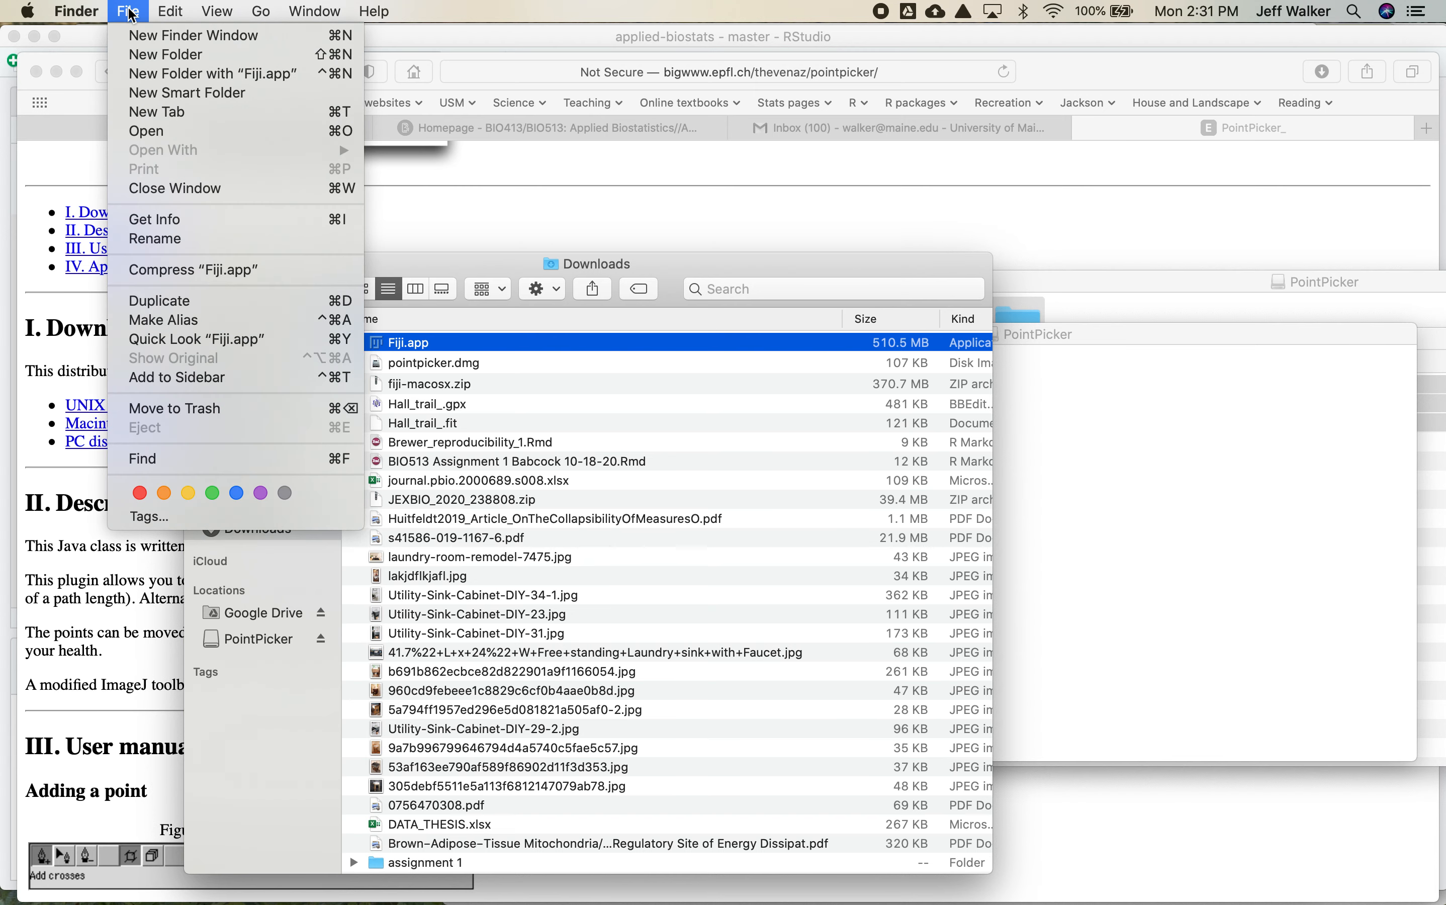
{"action": "left_click", "coordinate": [139, 74]}
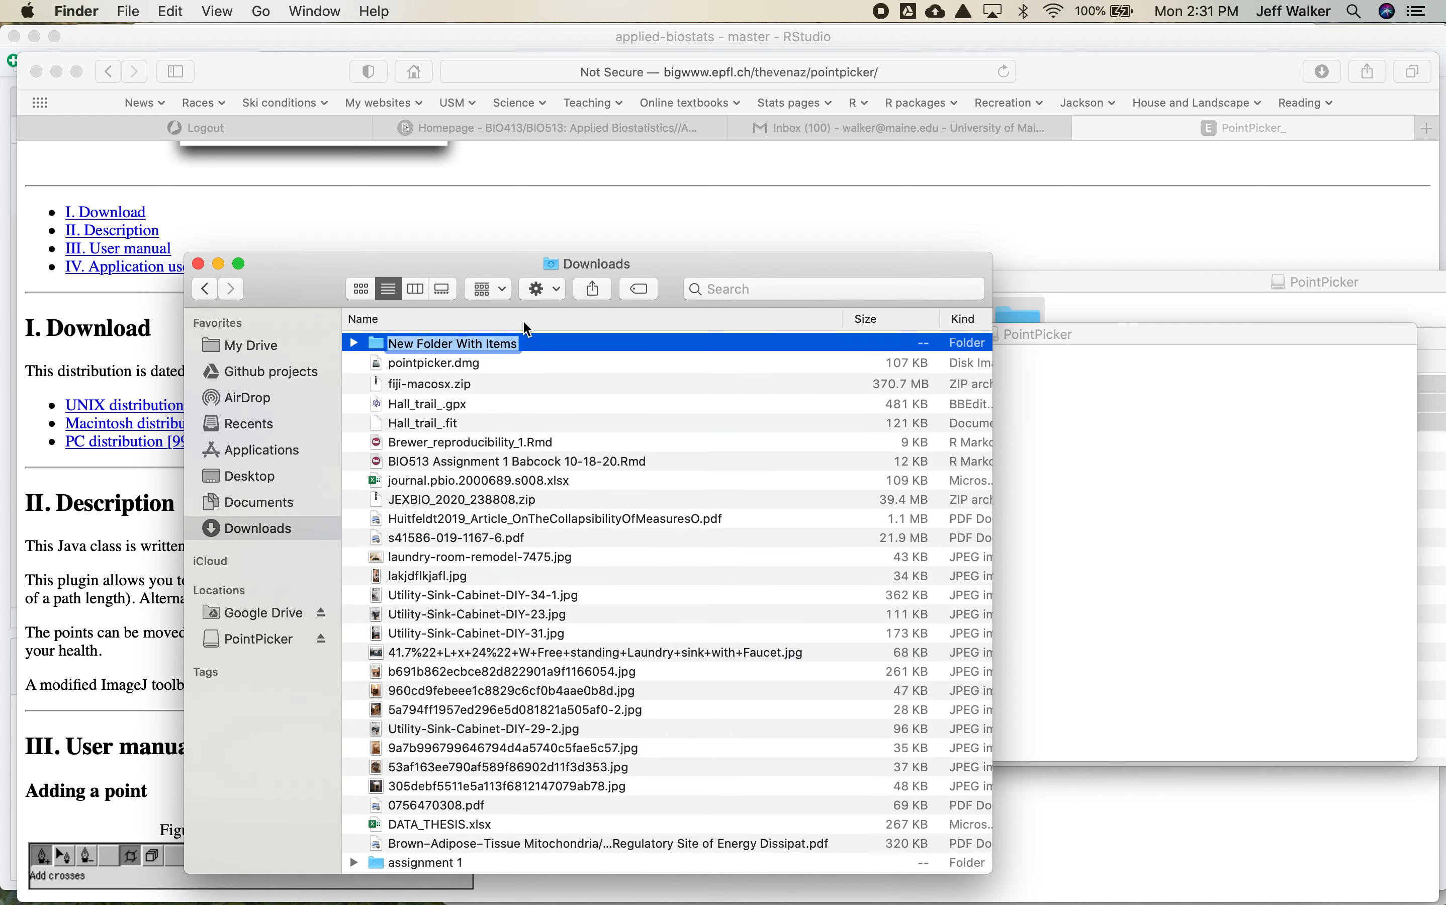
{"action": "type", "text": "Fiji"}
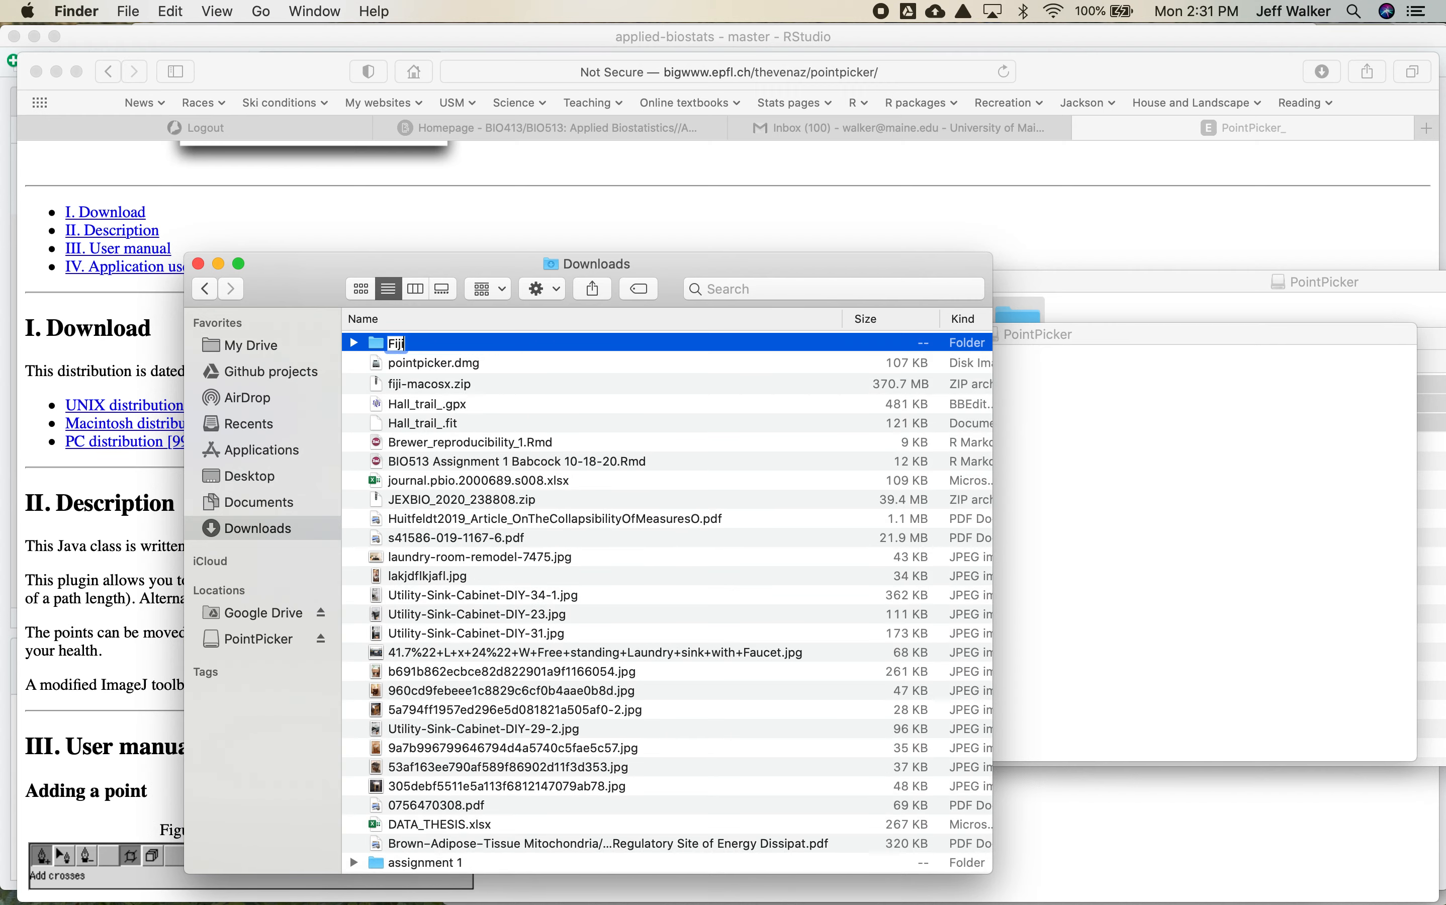
{"action": "left_click", "coordinate": [673, 462]}
Copy the api folder, PointPicker_.jar and PointPicker_.java from the PointPicker disk image into the Fiji folder, and expand that folder
{"action": "left_click", "coordinate": [1094, 464]}
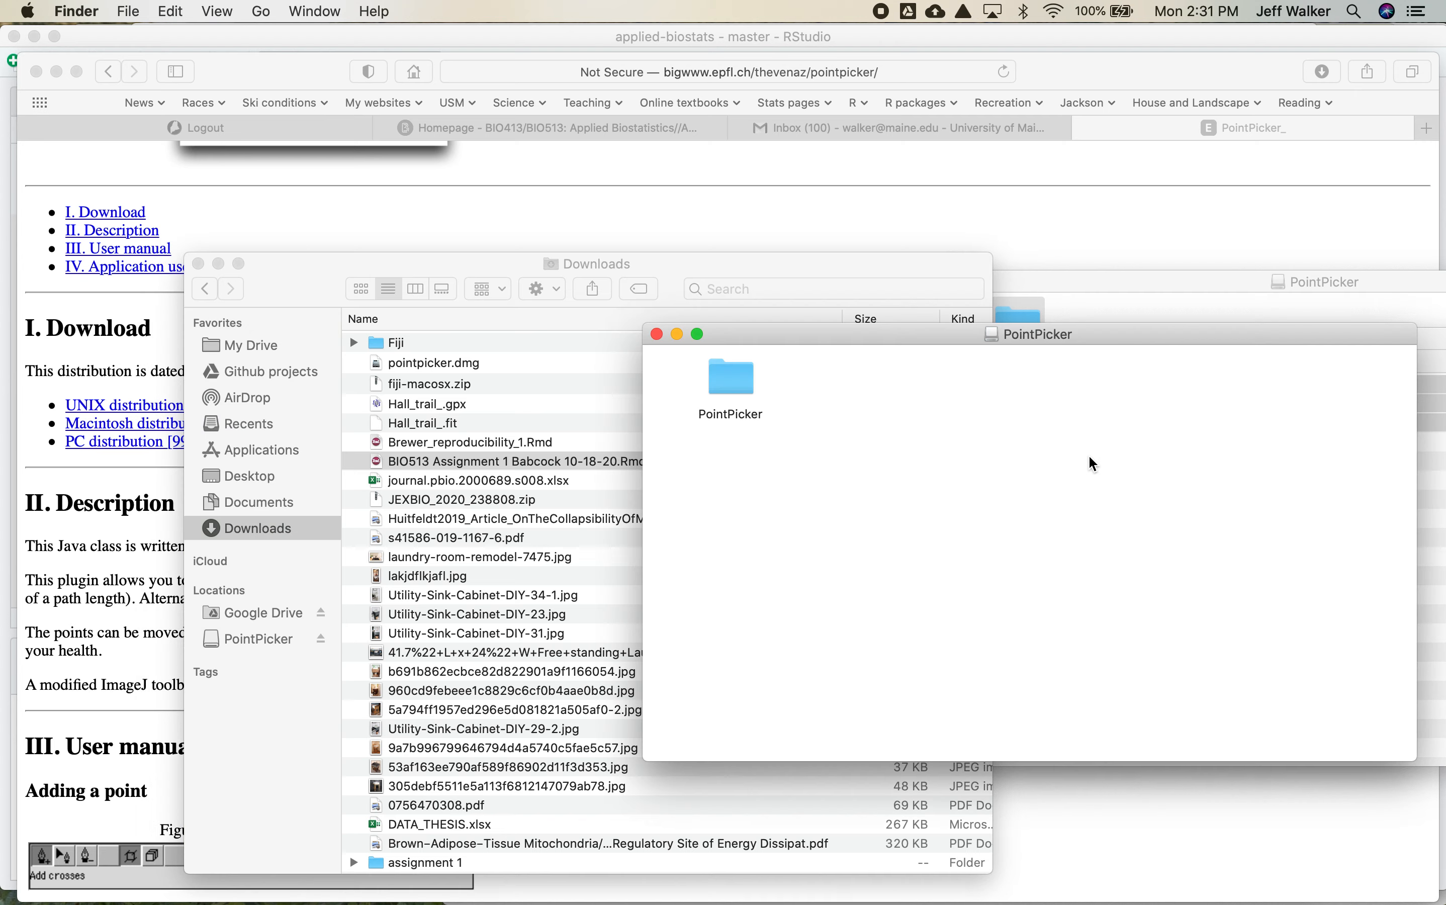
{"action": "left_click", "coordinate": [746, 383]}
{"action": "double_click", "coordinate": [746, 383]}
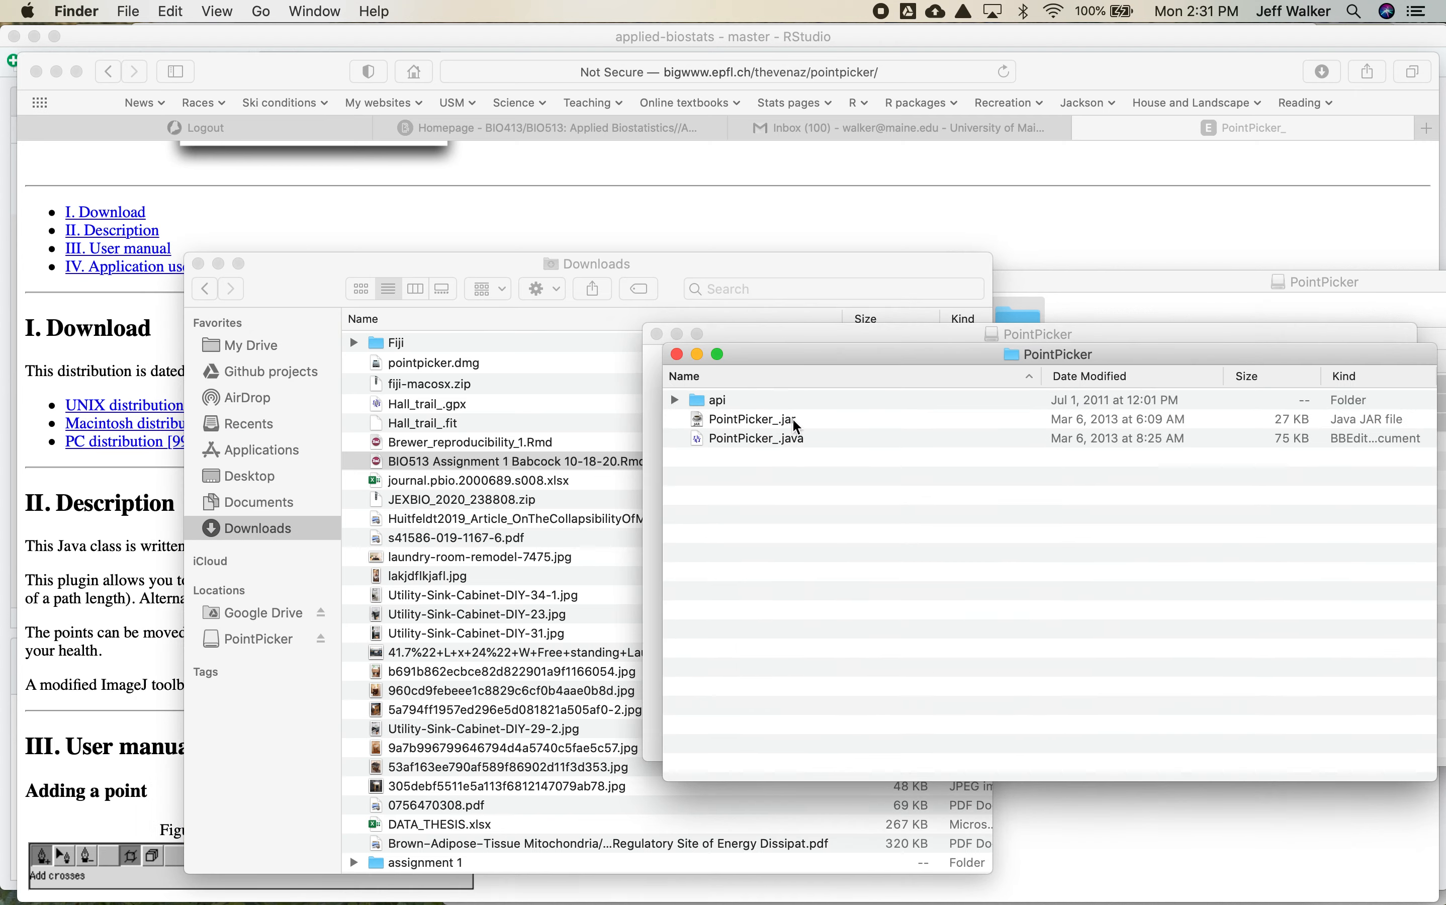
{"action": "left_click", "coordinate": [758, 442]}
{"action": "left_click", "coordinate": [728, 418], "text": "shift"}
{"action": "left_click", "coordinate": [716, 403], "text": "shift"}
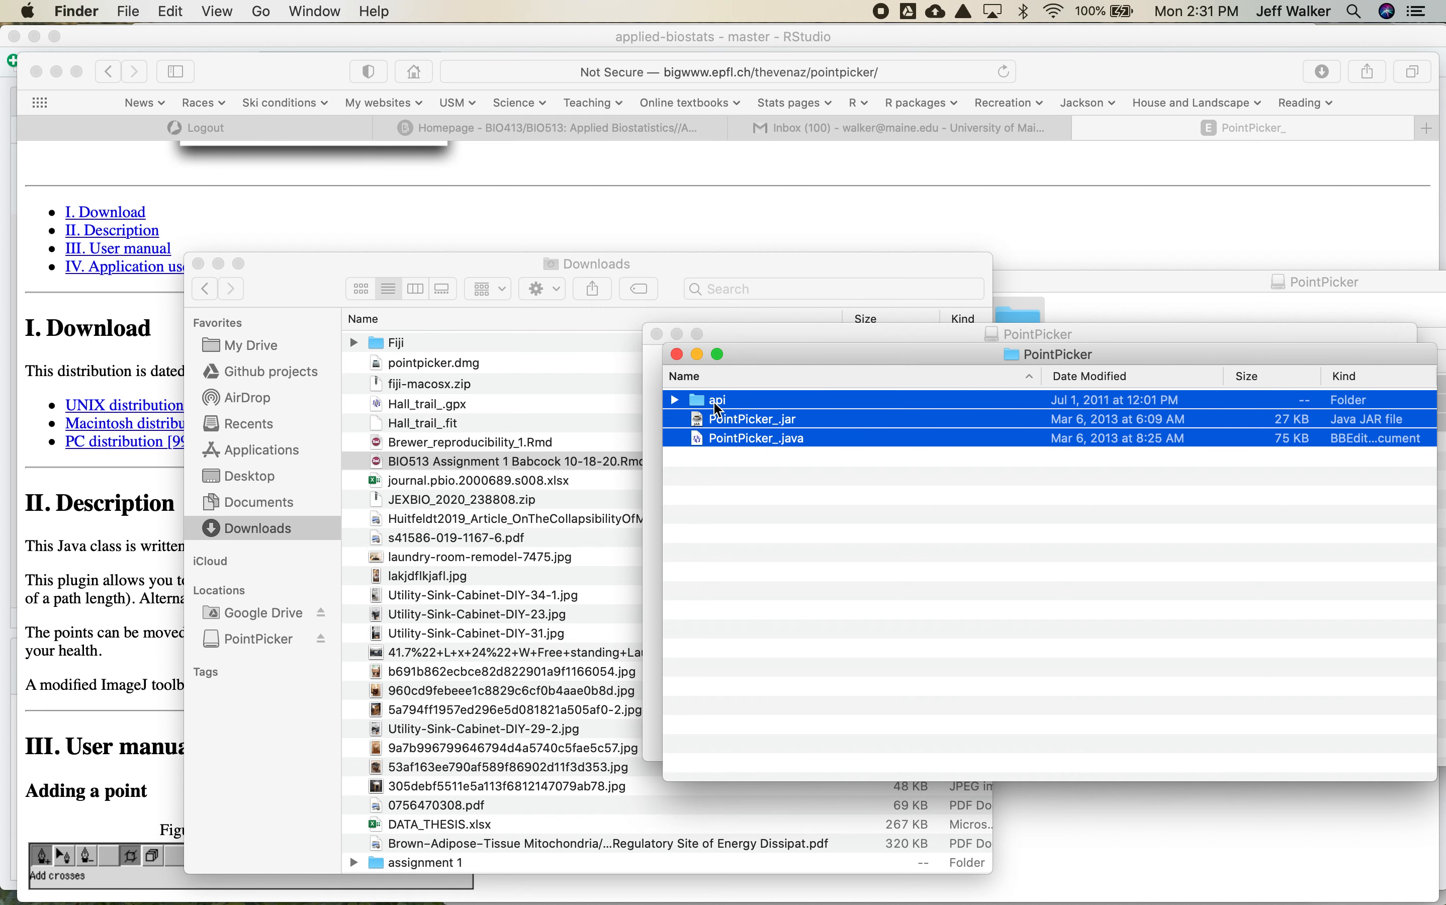
{"action": "left_click_drag", "start_coordinate": [717, 407], "coordinate": [397, 350]}
{"action": "left_click", "coordinate": [354, 342]}
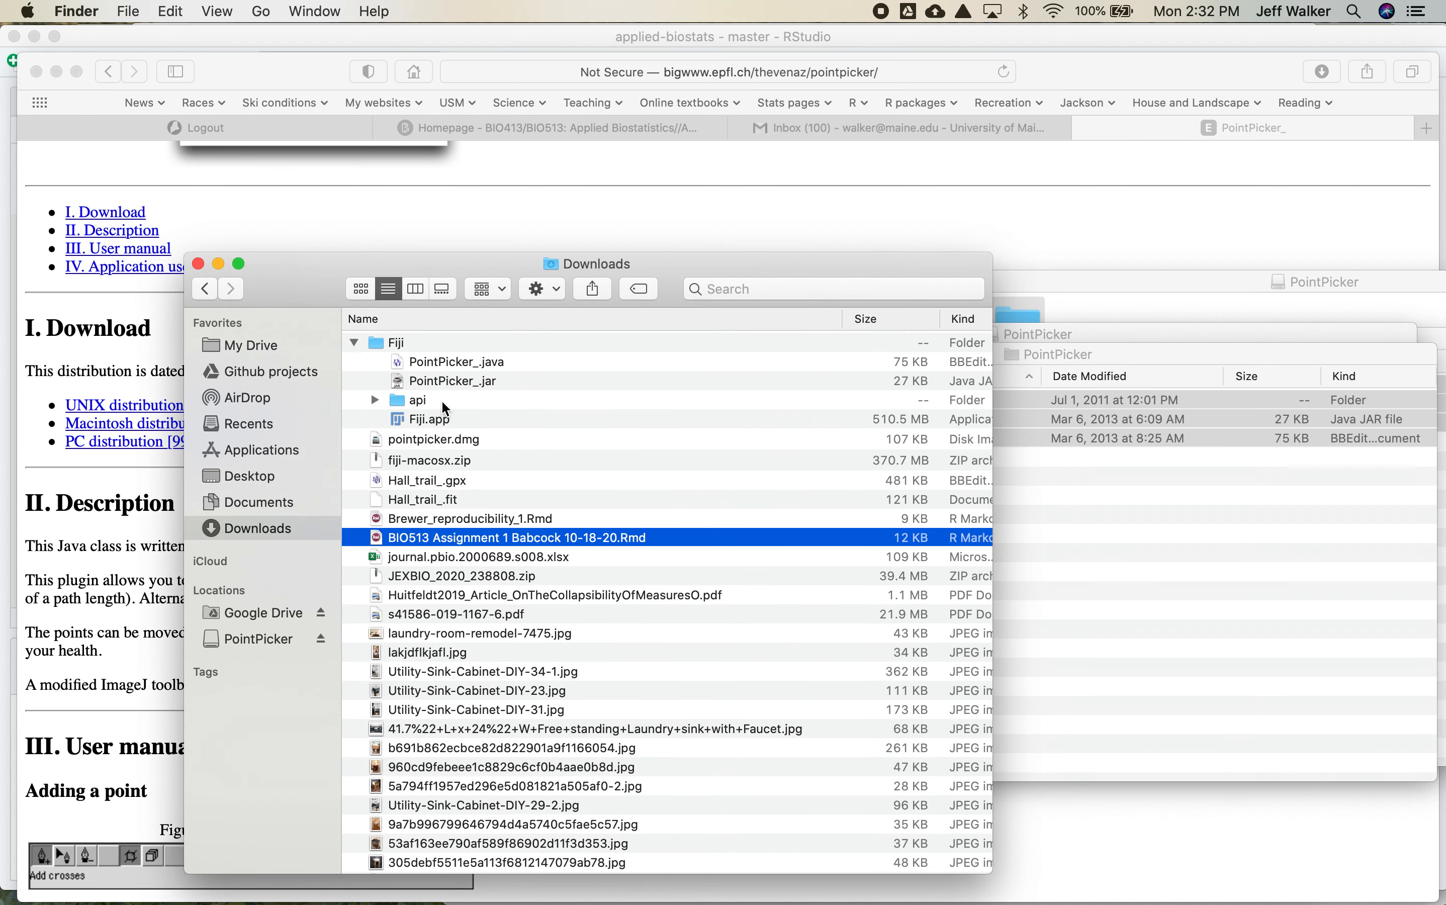
Move the Fiji folder from Downloads to Applications and locate it there
{"action": "left_click", "coordinate": [376, 346]}
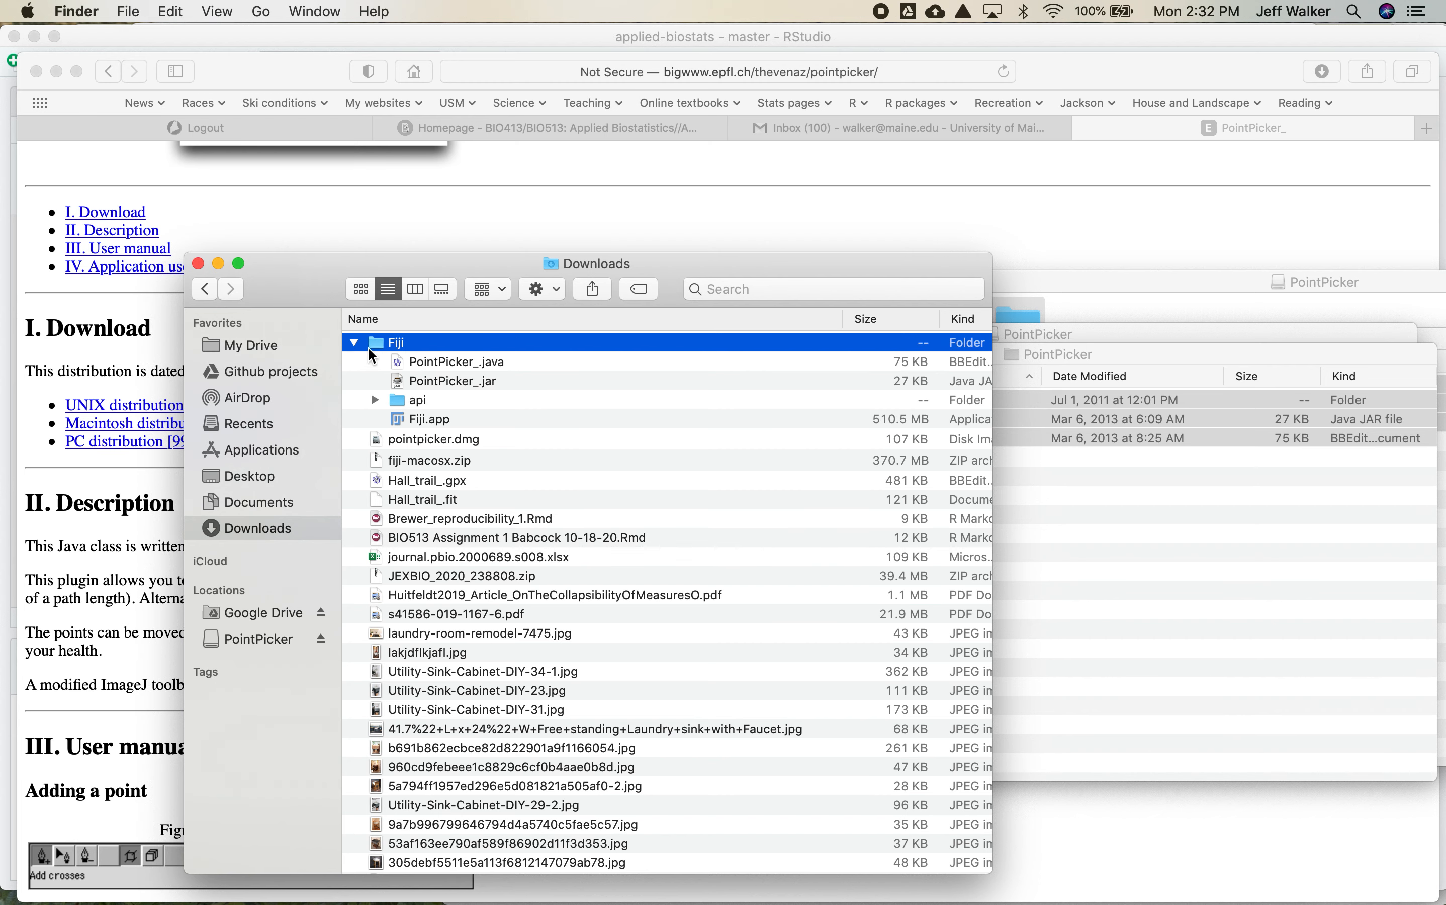
{"action": "left_click_drag", "start_coordinate": [378, 336], "coordinate": [279, 453]}
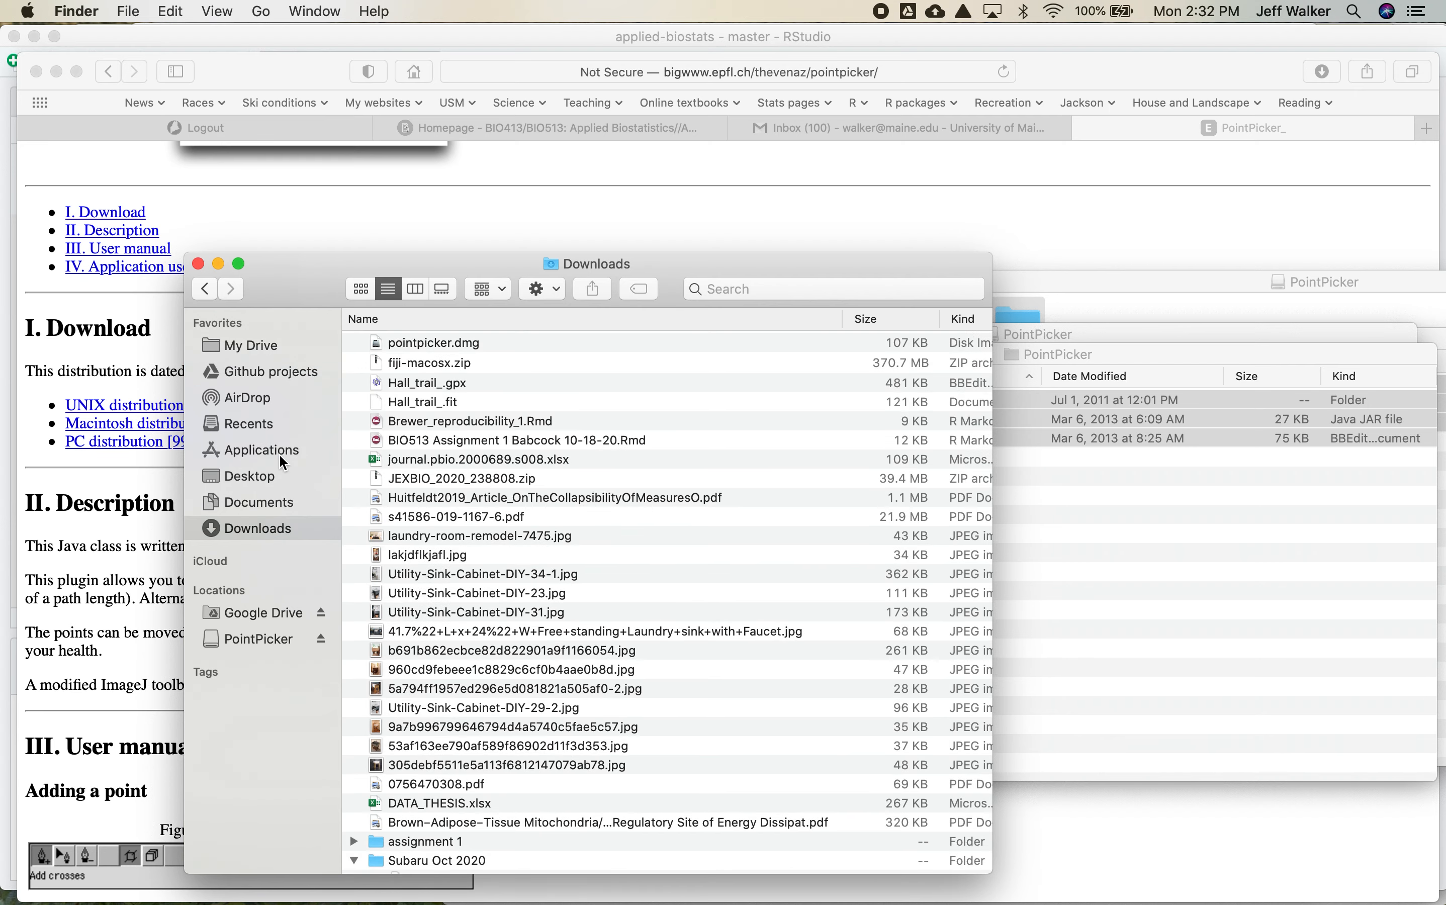
{"action": "left_click", "coordinate": [279, 453]}
{"action": "scroll", "coordinate": [534, 397], "scroll_direction": "up", "scroll_amount": 3}
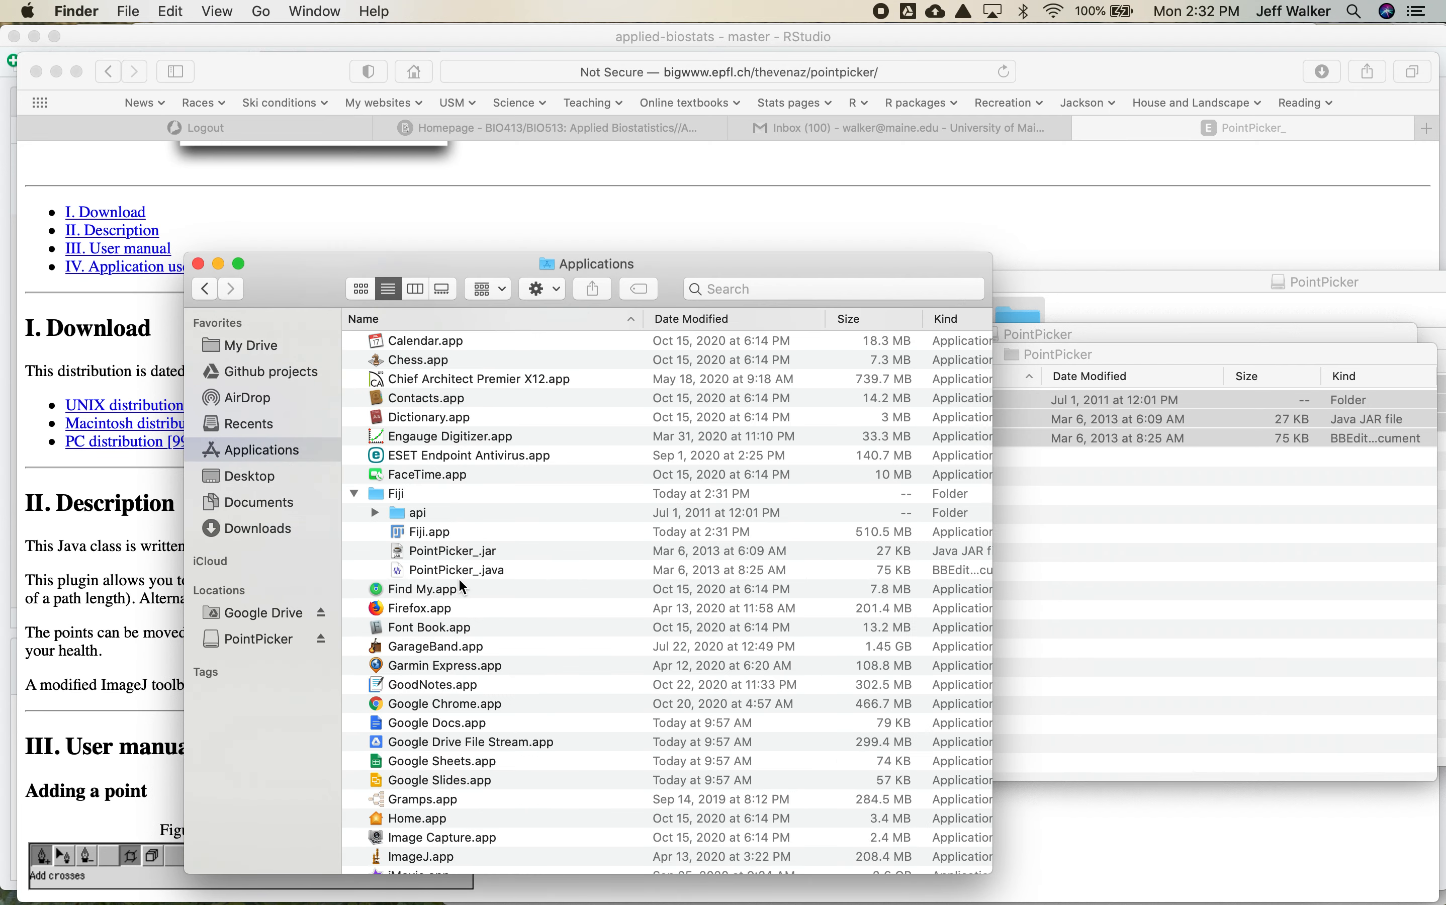
{"action": "scroll", "coordinate": [456, 578], "scroll_direction": "down", "scroll_amount": 5}
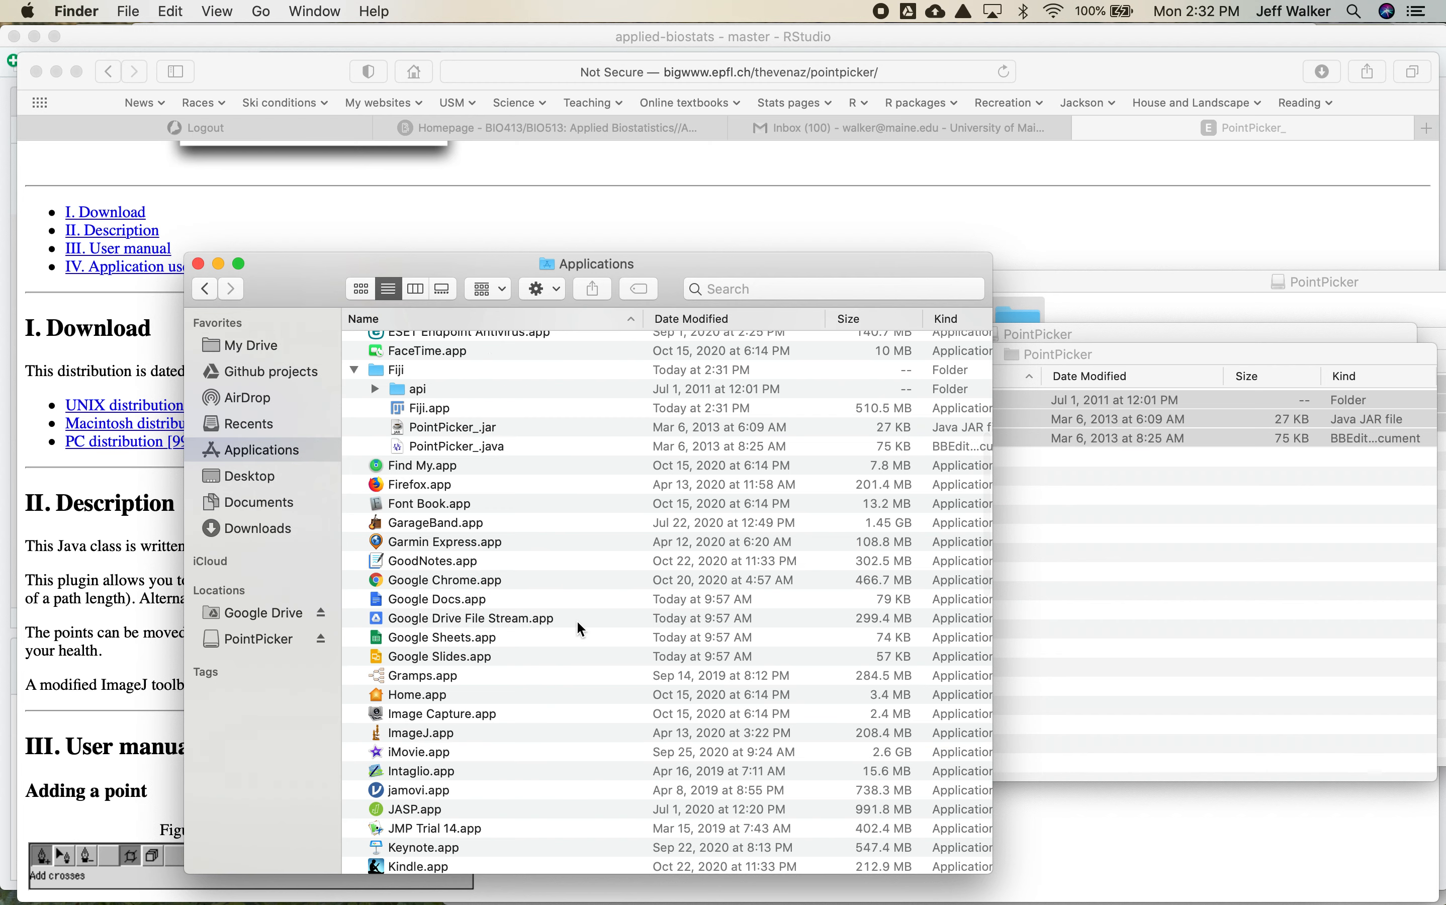
Try to launch Fiji.app from the Fiji folder in Applications, leaving the app in place
{"action": "left_click", "coordinate": [415, 409]}
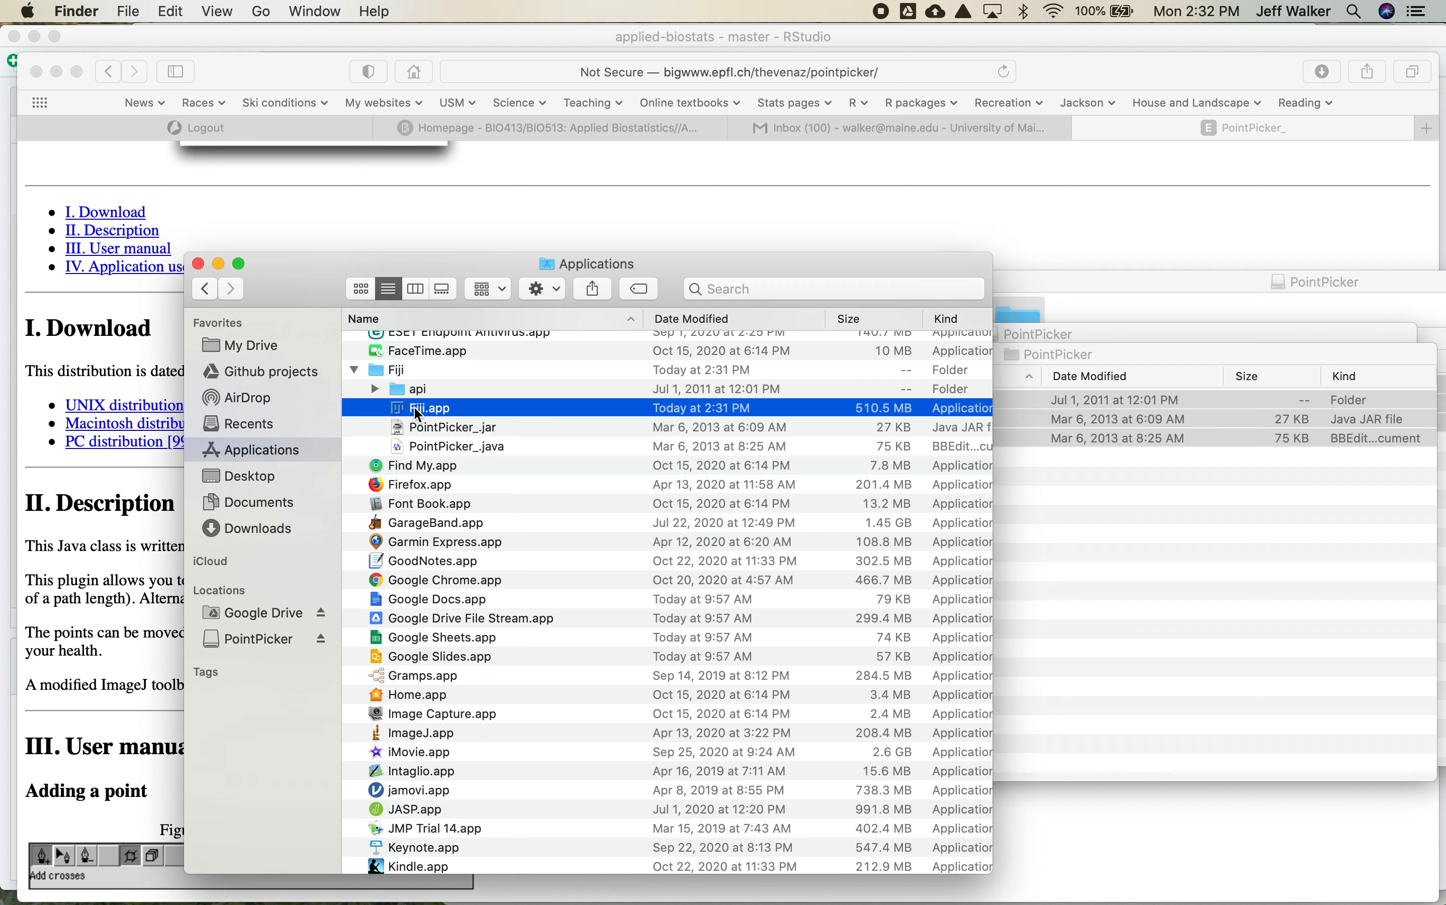
{"action": "double_click", "coordinate": [415, 409]}
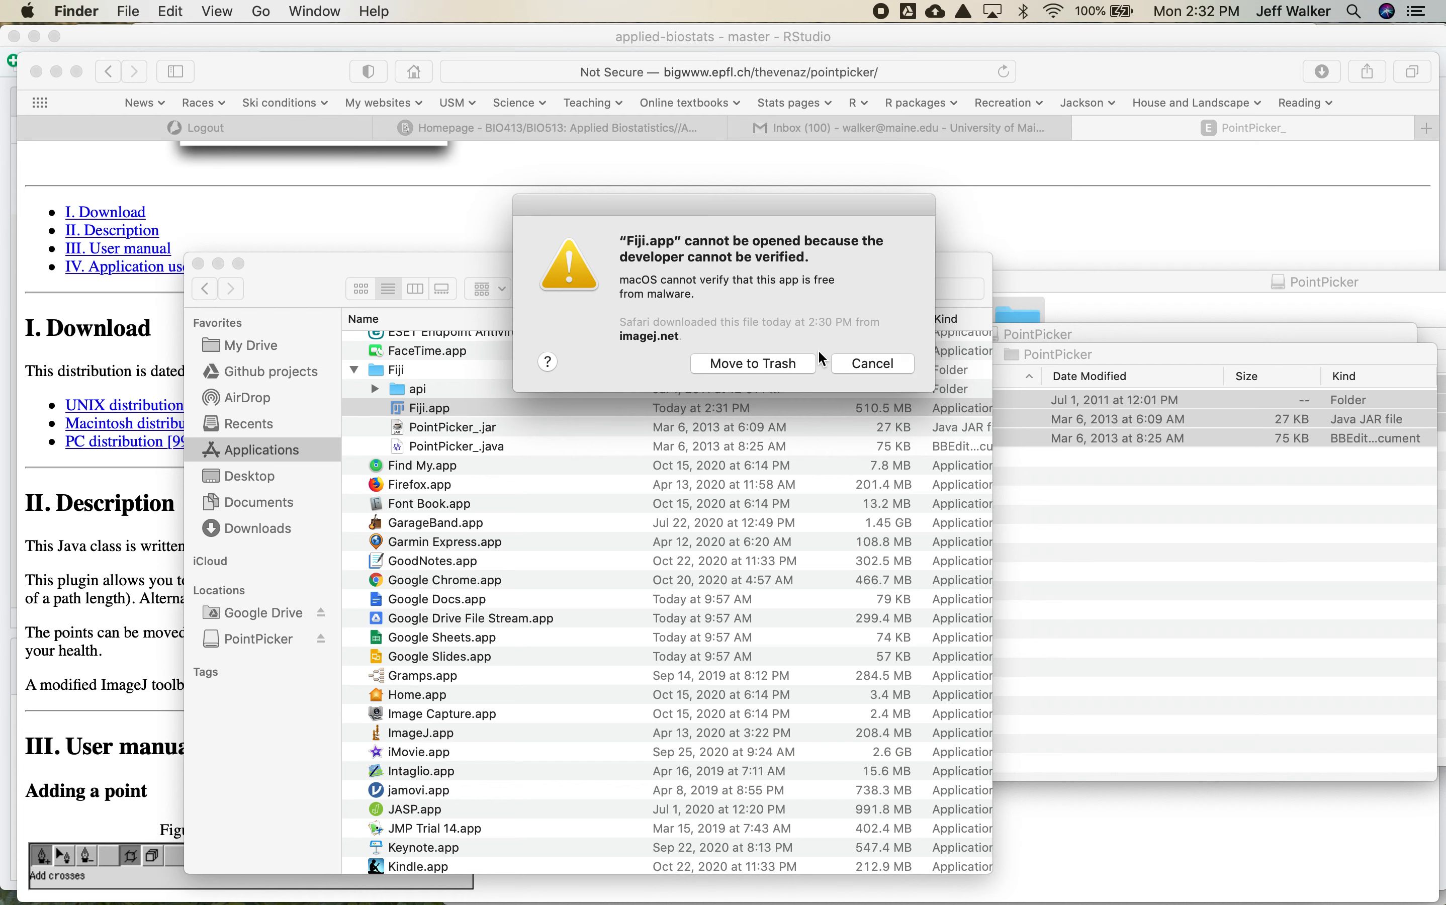
{"action": "left_click", "coordinate": [873, 364]}
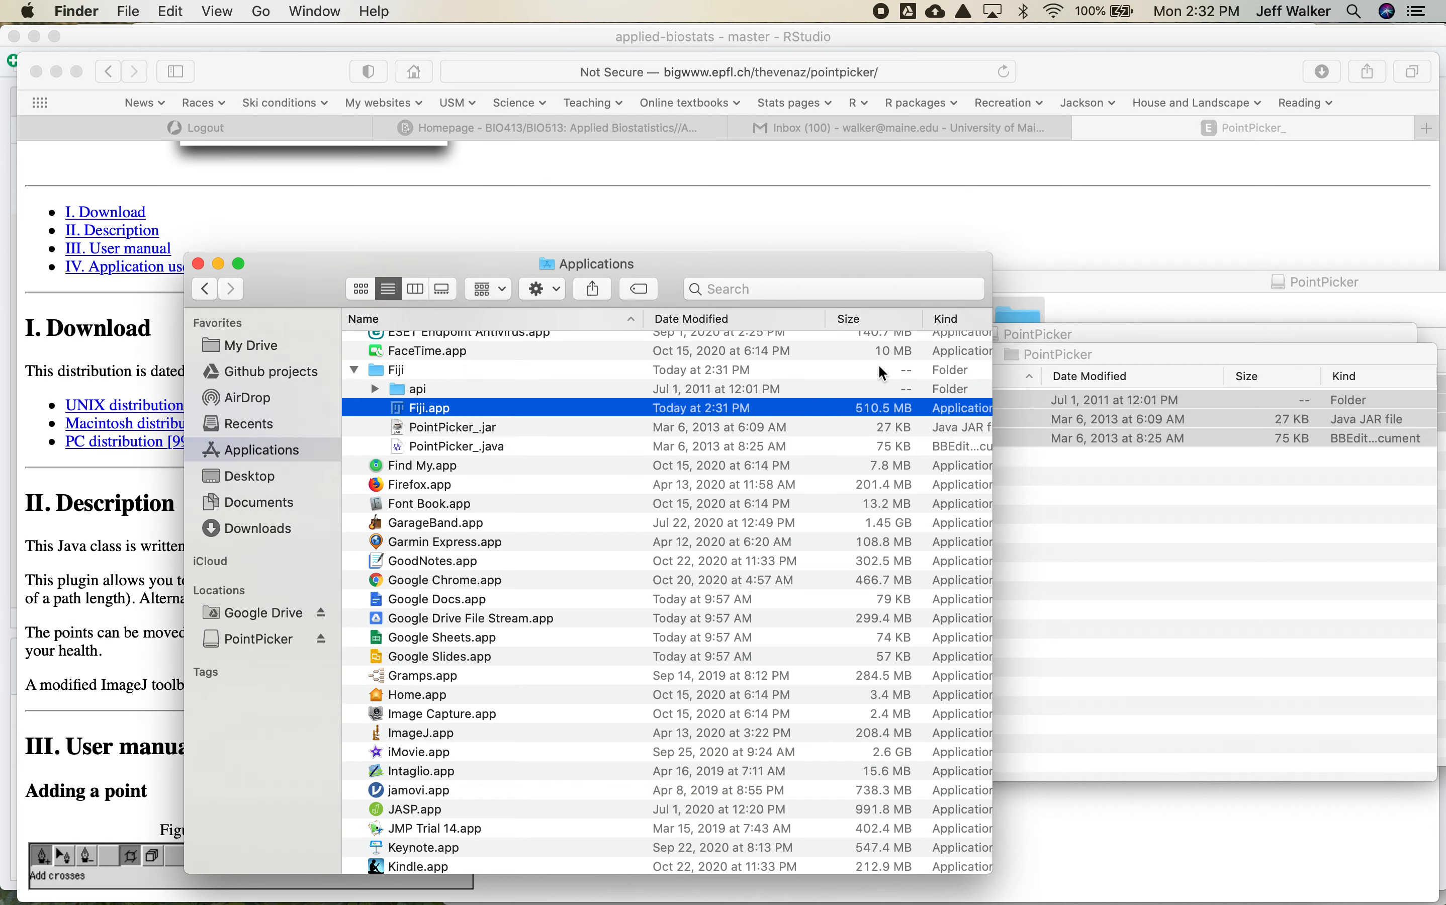
Allow the blocked Fiji.app to open anyway in the Security & Privacy preferences and confirm launching it
{"action": "left_click", "coordinate": [30, 11]}
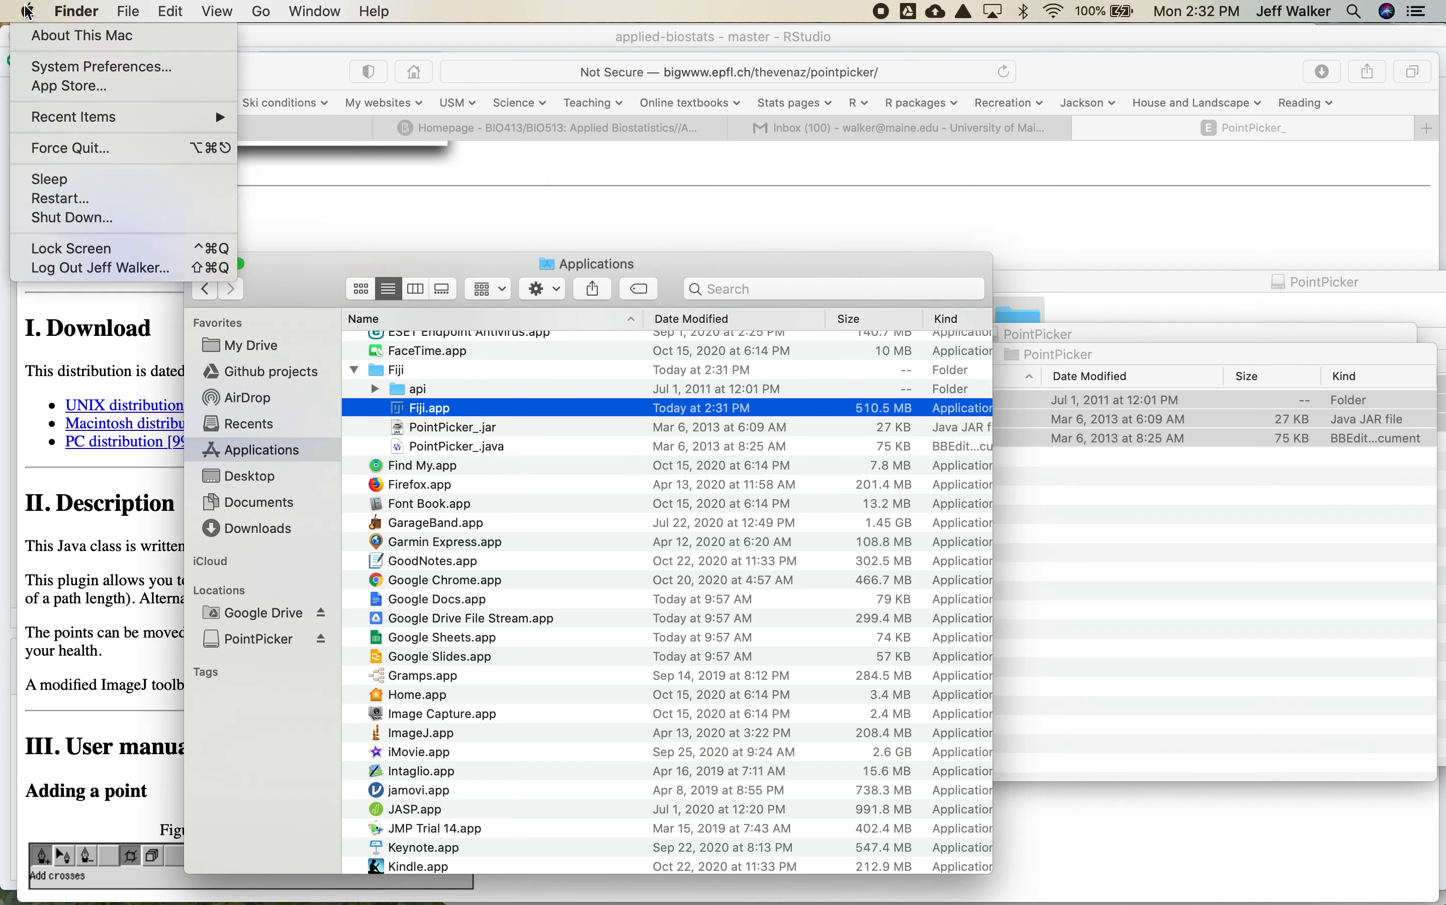
{"action": "left_click", "coordinate": [43, 68]}
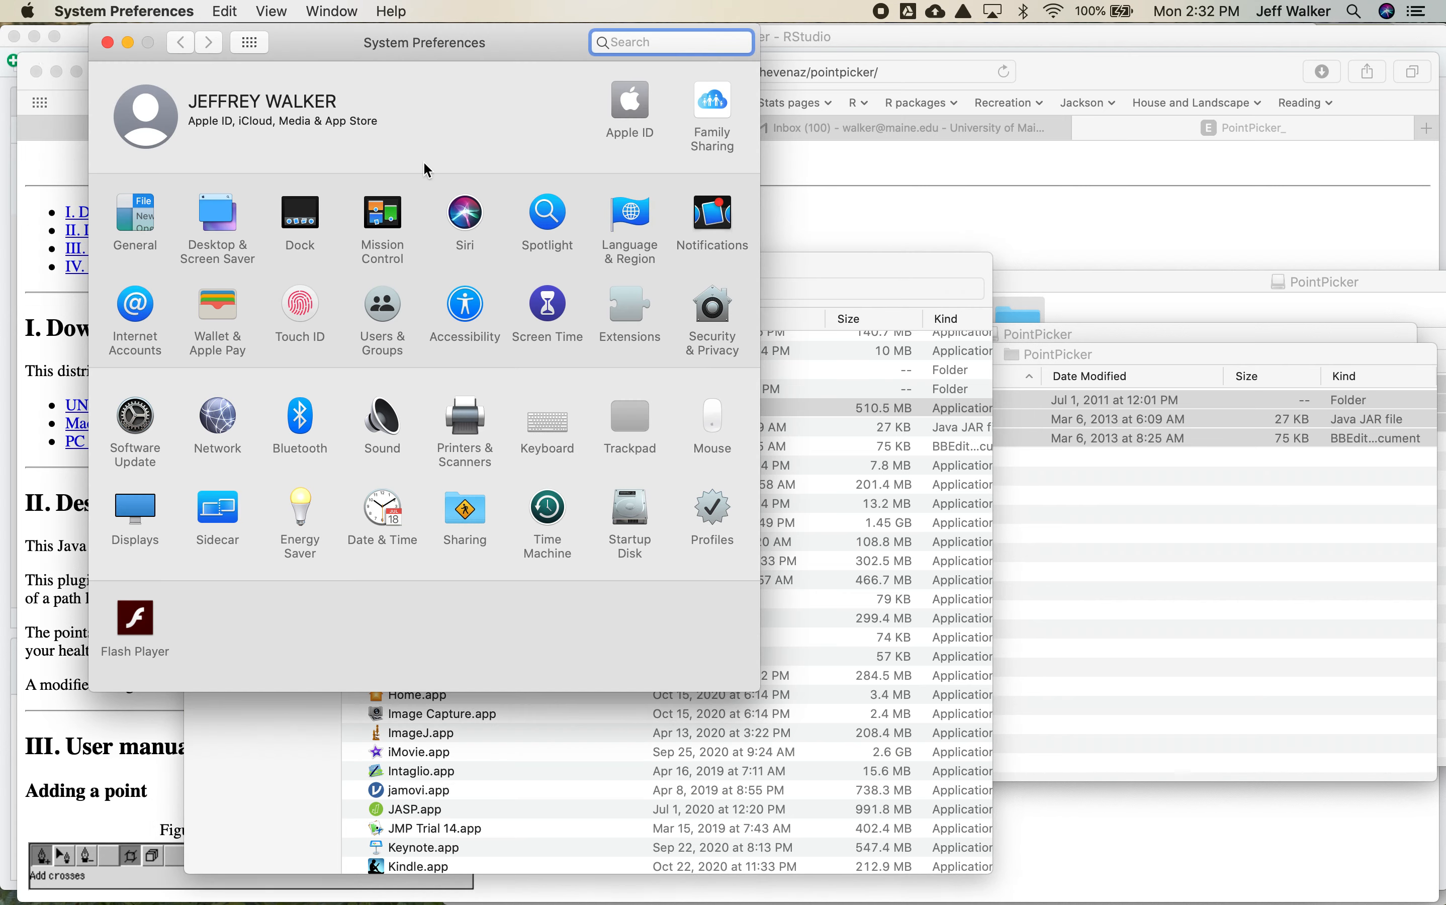
{"action": "left_click", "coordinate": [721, 307]}
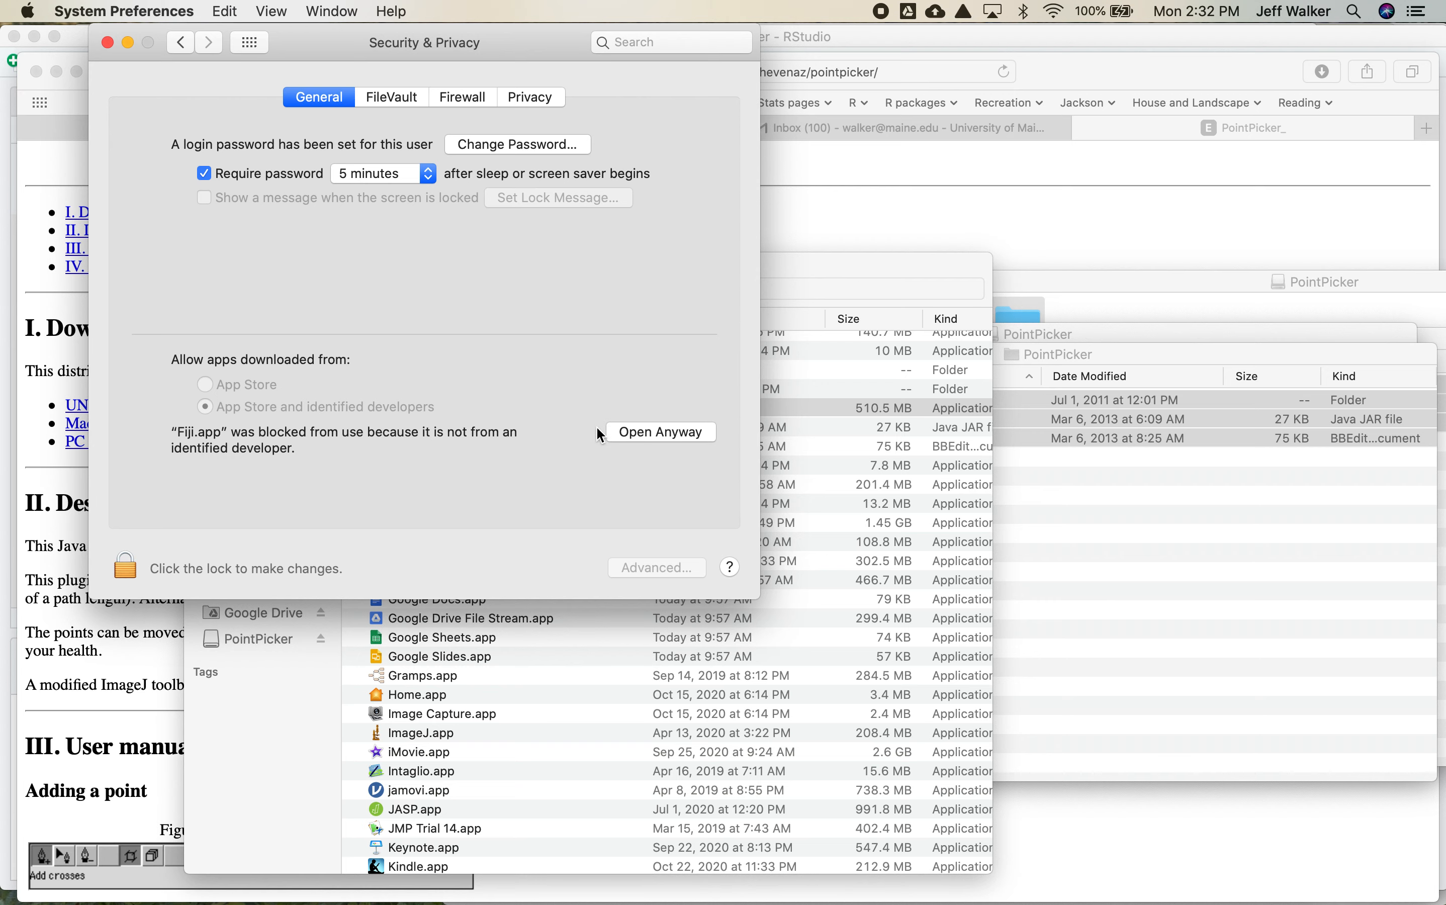
{"action": "left_click", "coordinate": [656, 433]}
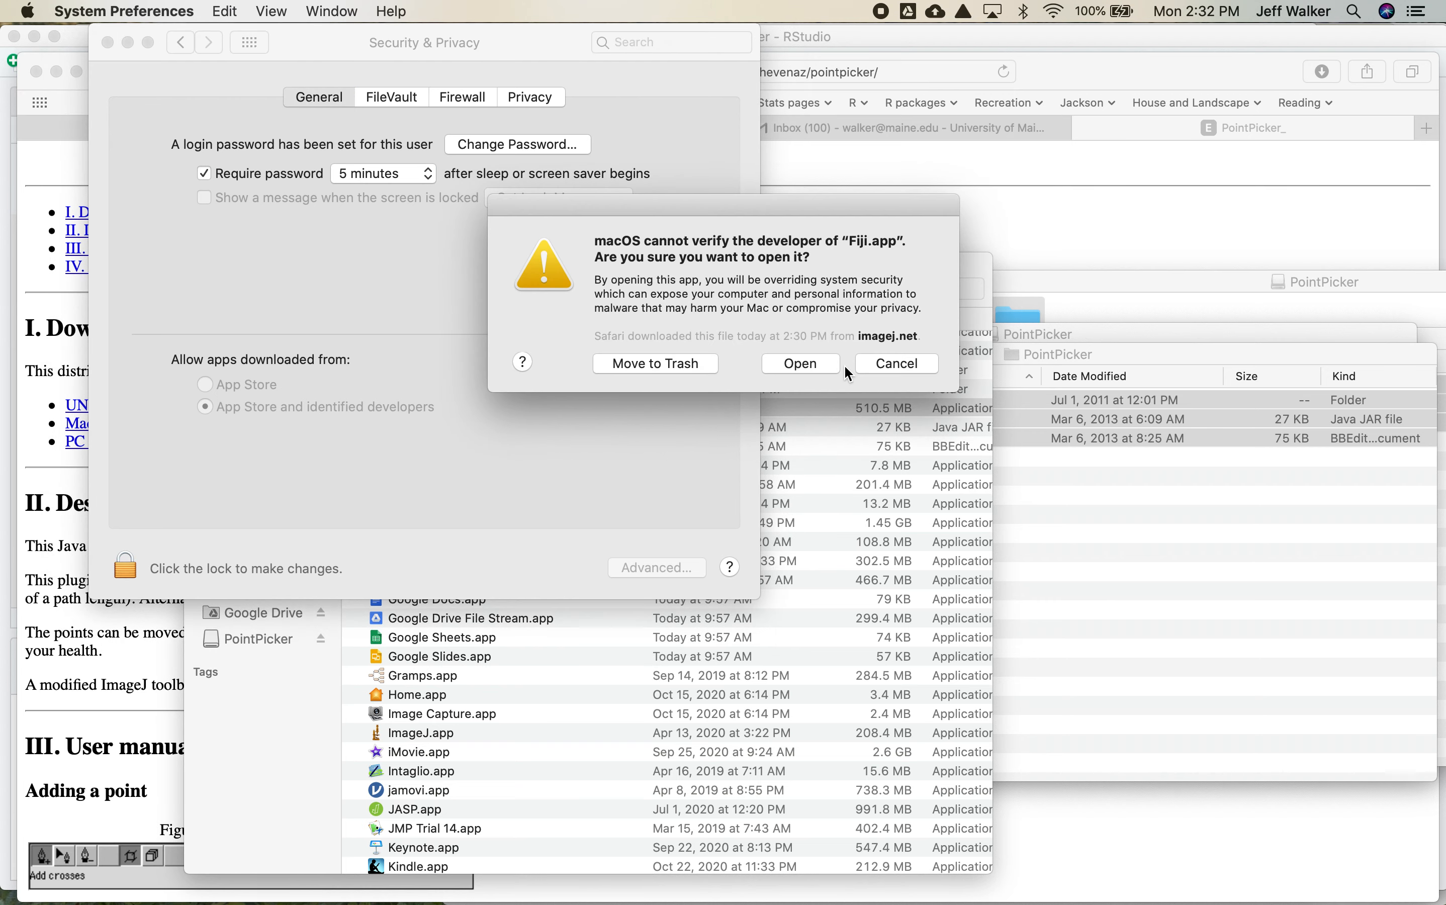
{"action": "left_click", "coordinate": [798, 362]}
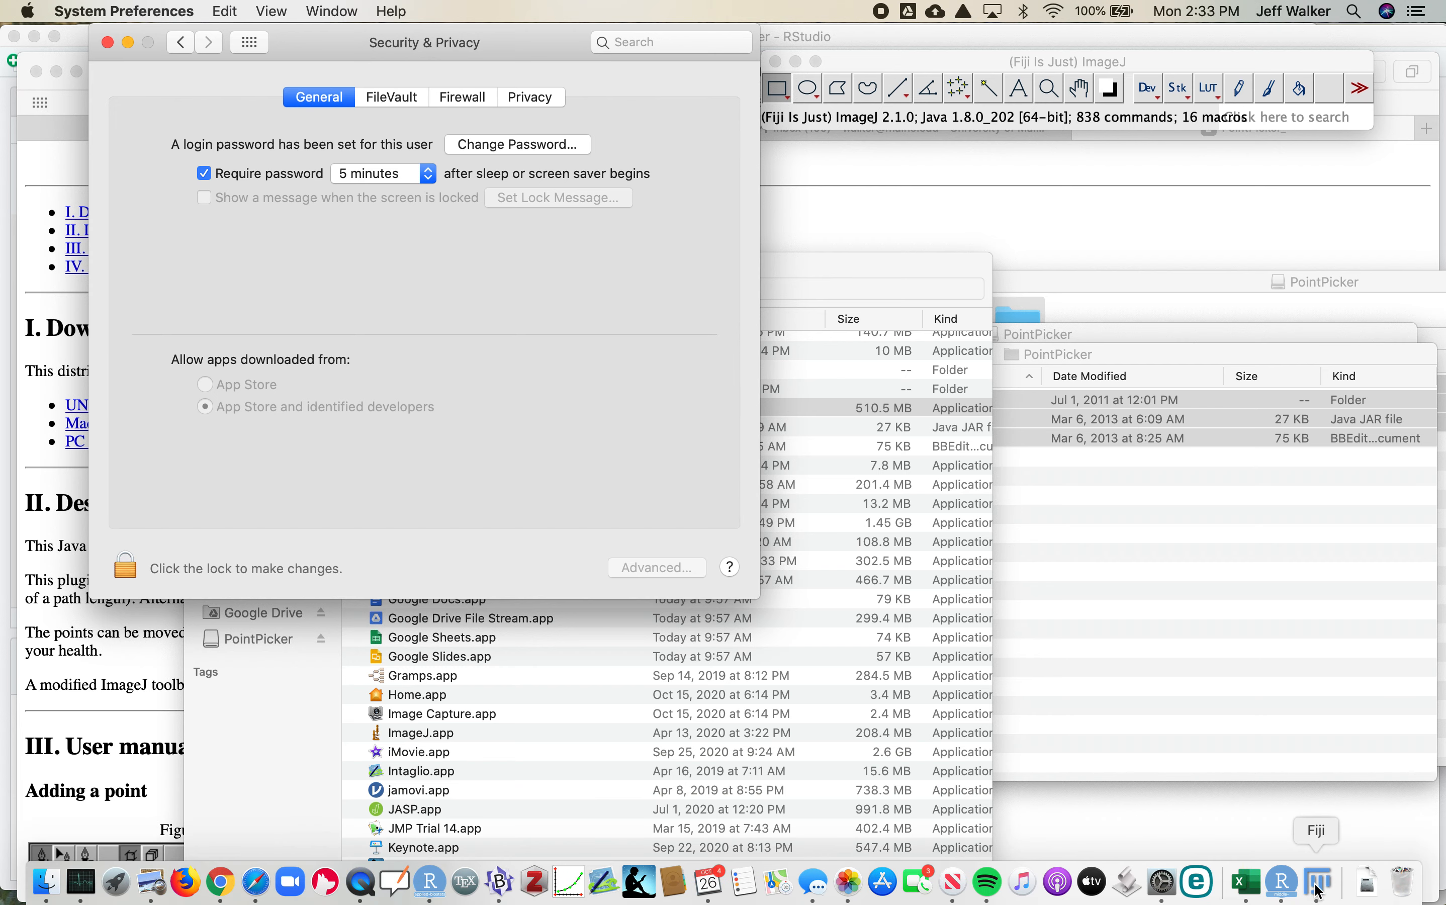
Quit System Preferences and bring Fiji to the front
{"action": "left_click", "coordinate": [124, 11]}
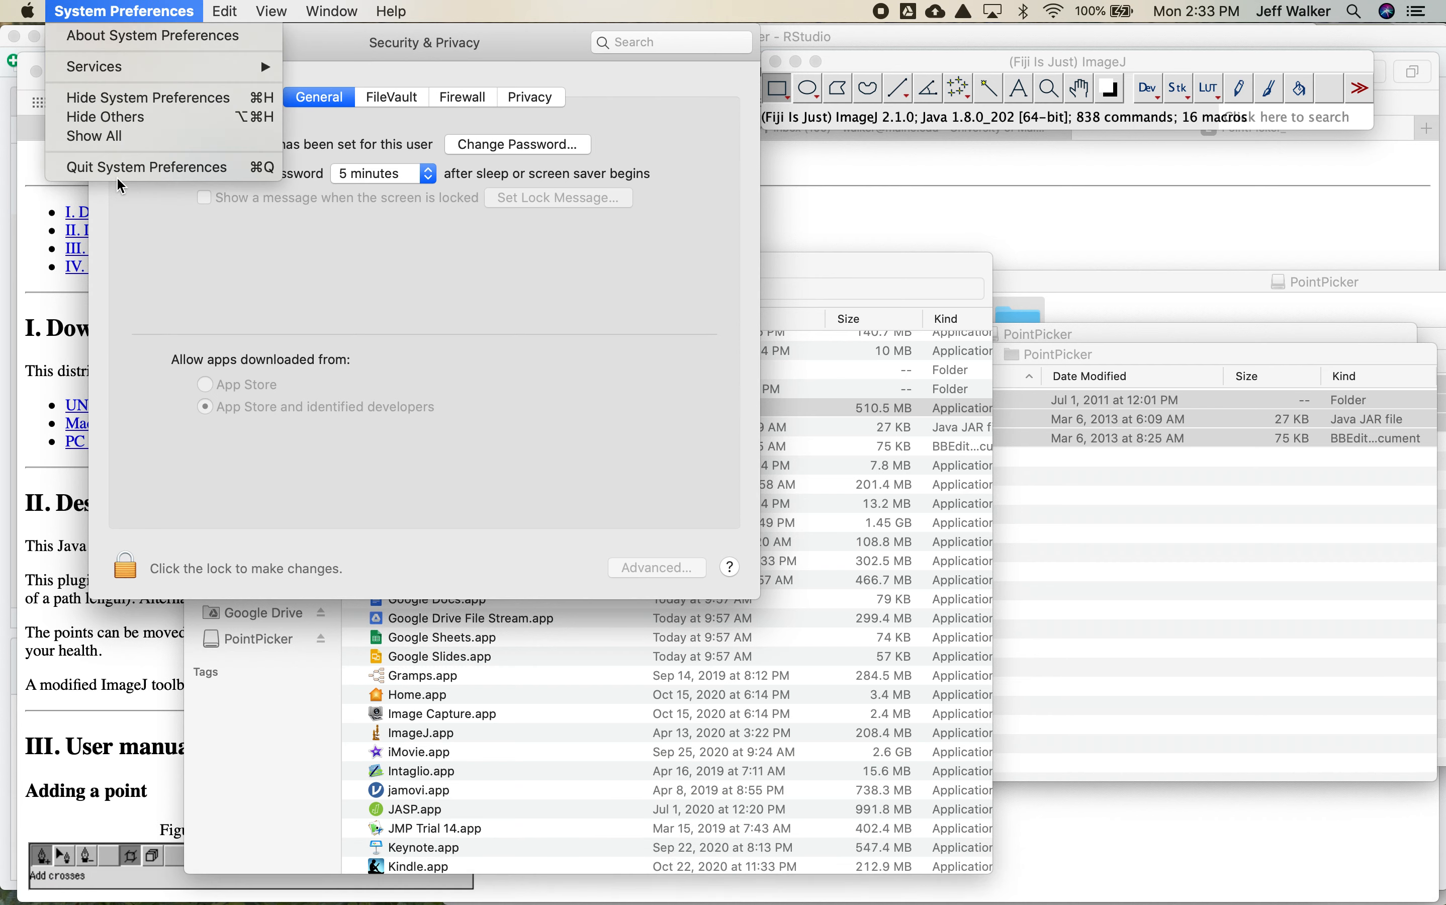
{"action": "left_click", "coordinate": [127, 167]}
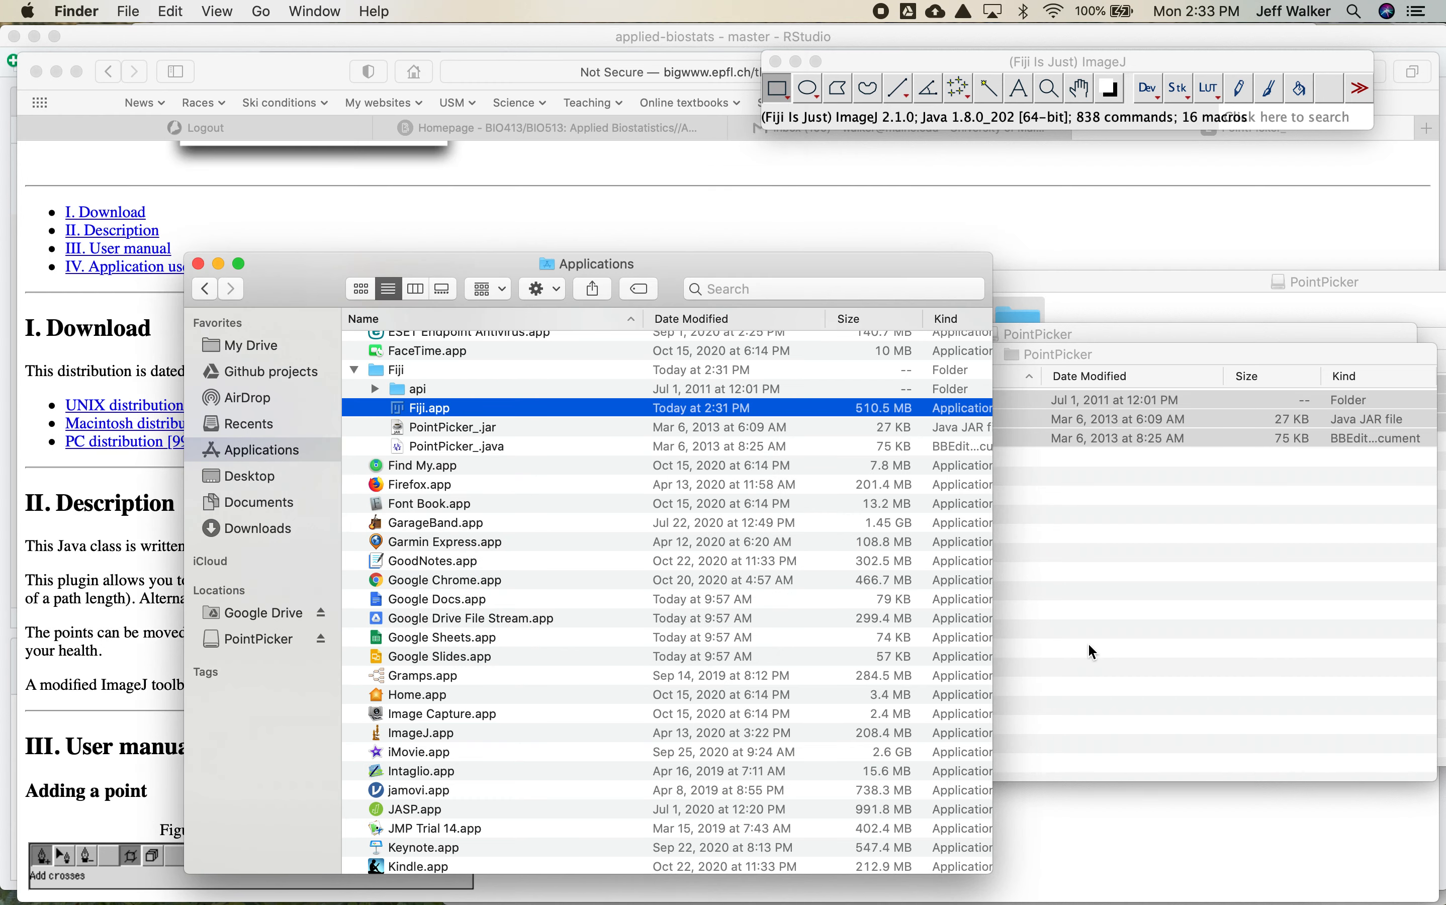
{"action": "left_click", "coordinate": [1354, 891]}
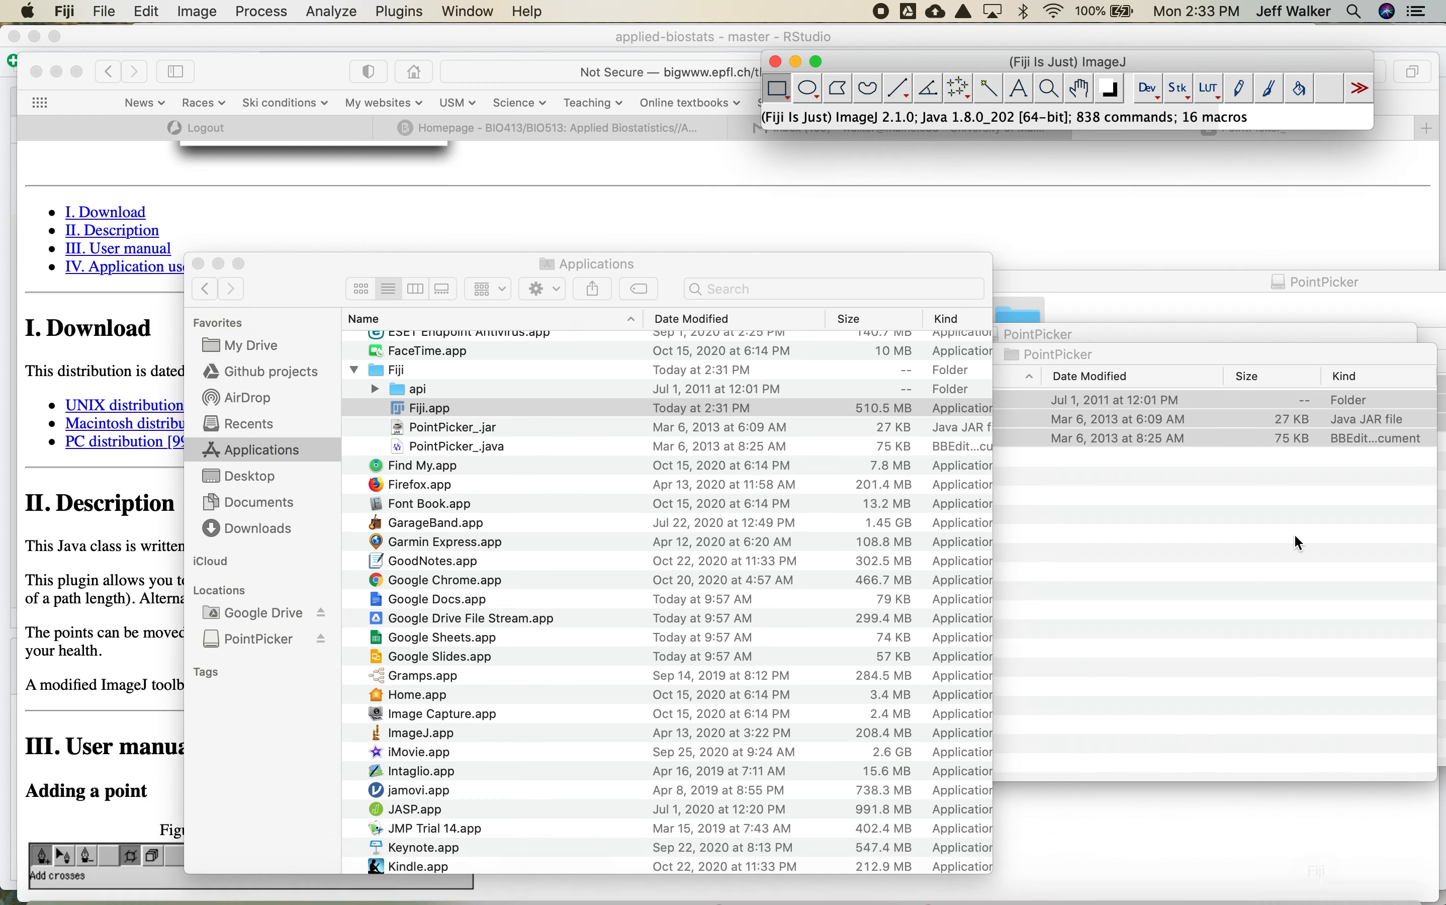
{"action": "left_click", "coordinate": [399, 11]}
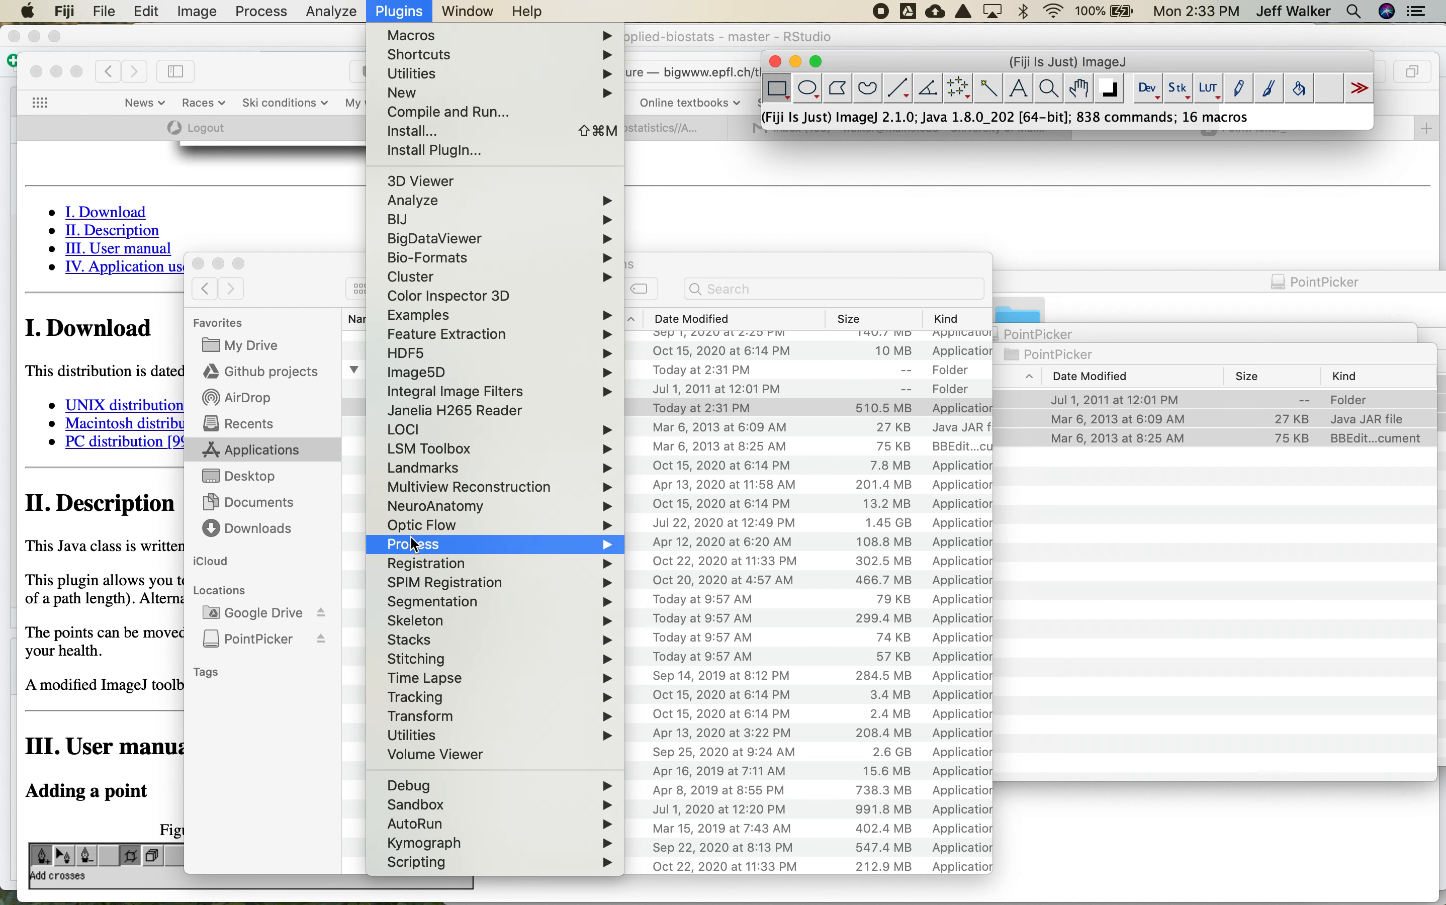
{"action": "left_click", "coordinate": [416, 113]}
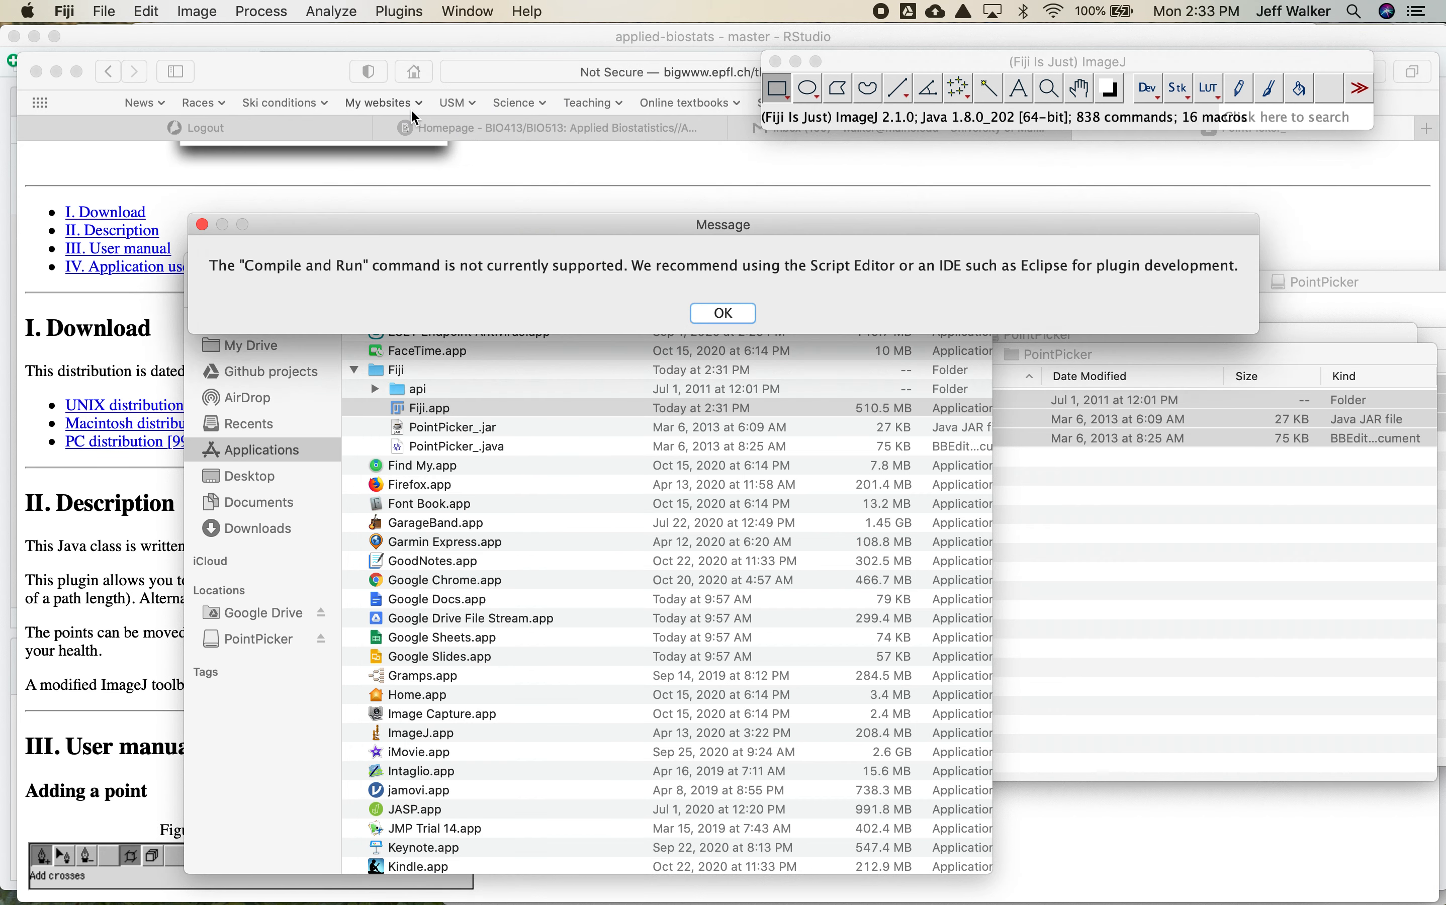
{"action": "left_click", "coordinate": [729, 312]}
{"action": "left_click", "coordinate": [387, 12]}
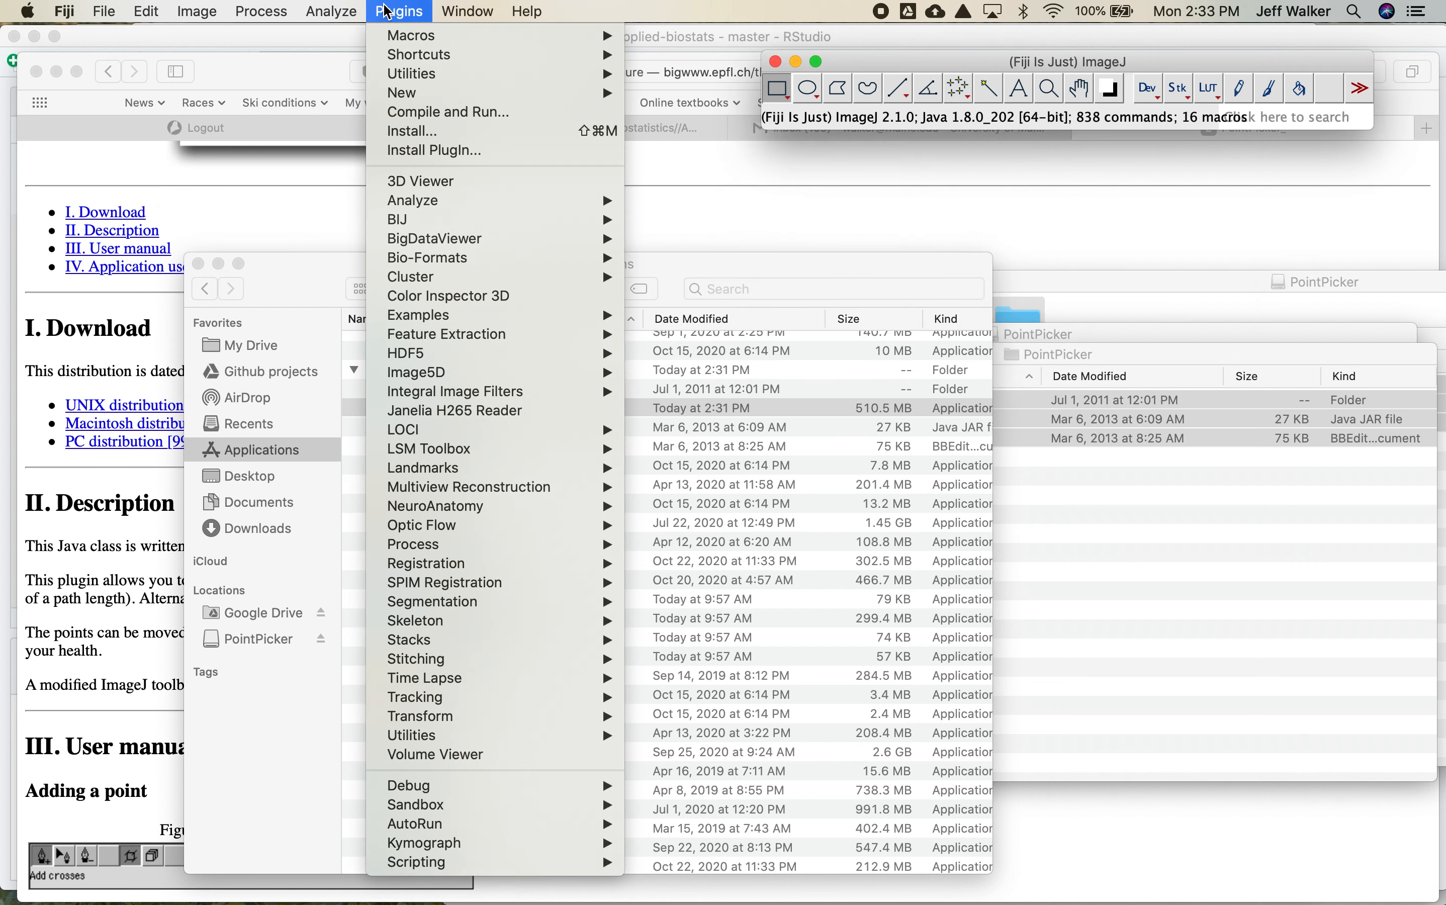
{"action": "left_click", "coordinate": [406, 150]}
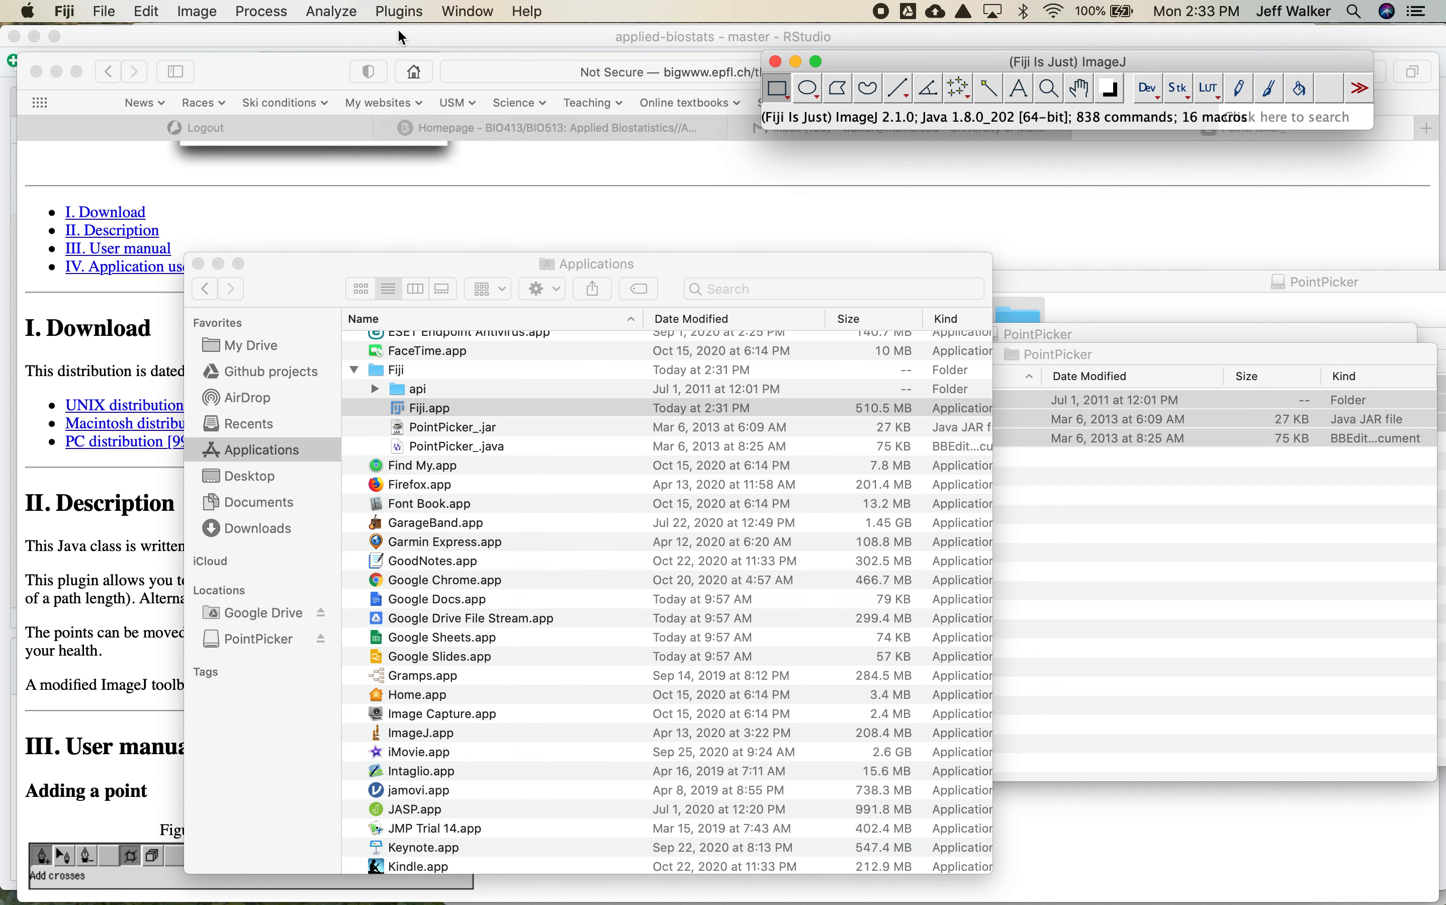
Install PointPicker_.jar from the Fiji folder in Applications as a plugin, saving it to the plugins folder, and acknowledge the restart notice
{"action": "left_click", "coordinate": [399, 5]}
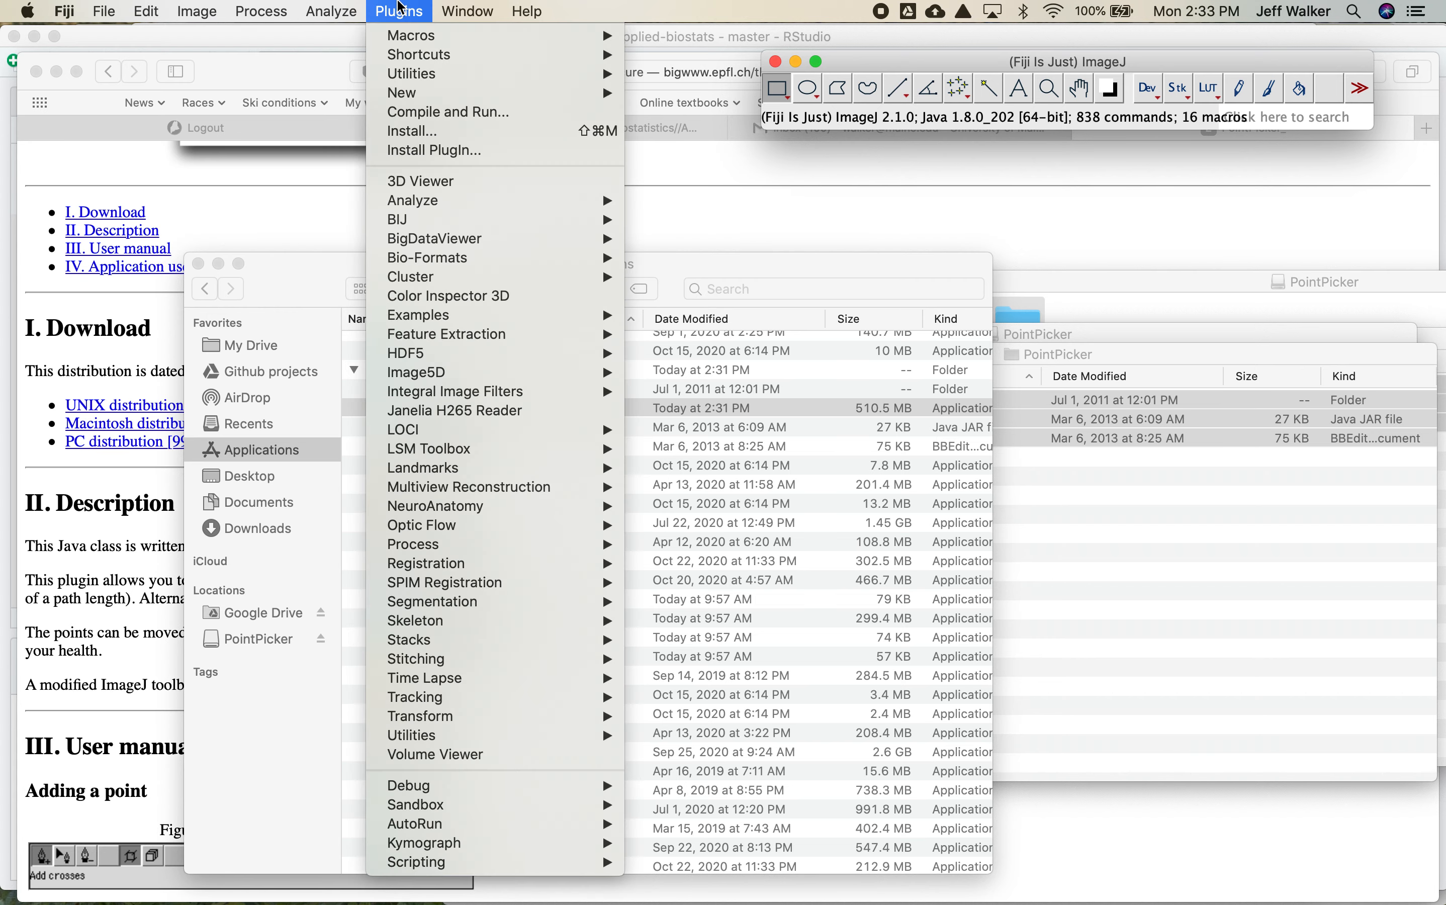
{"action": "left_click", "coordinate": [436, 128]}
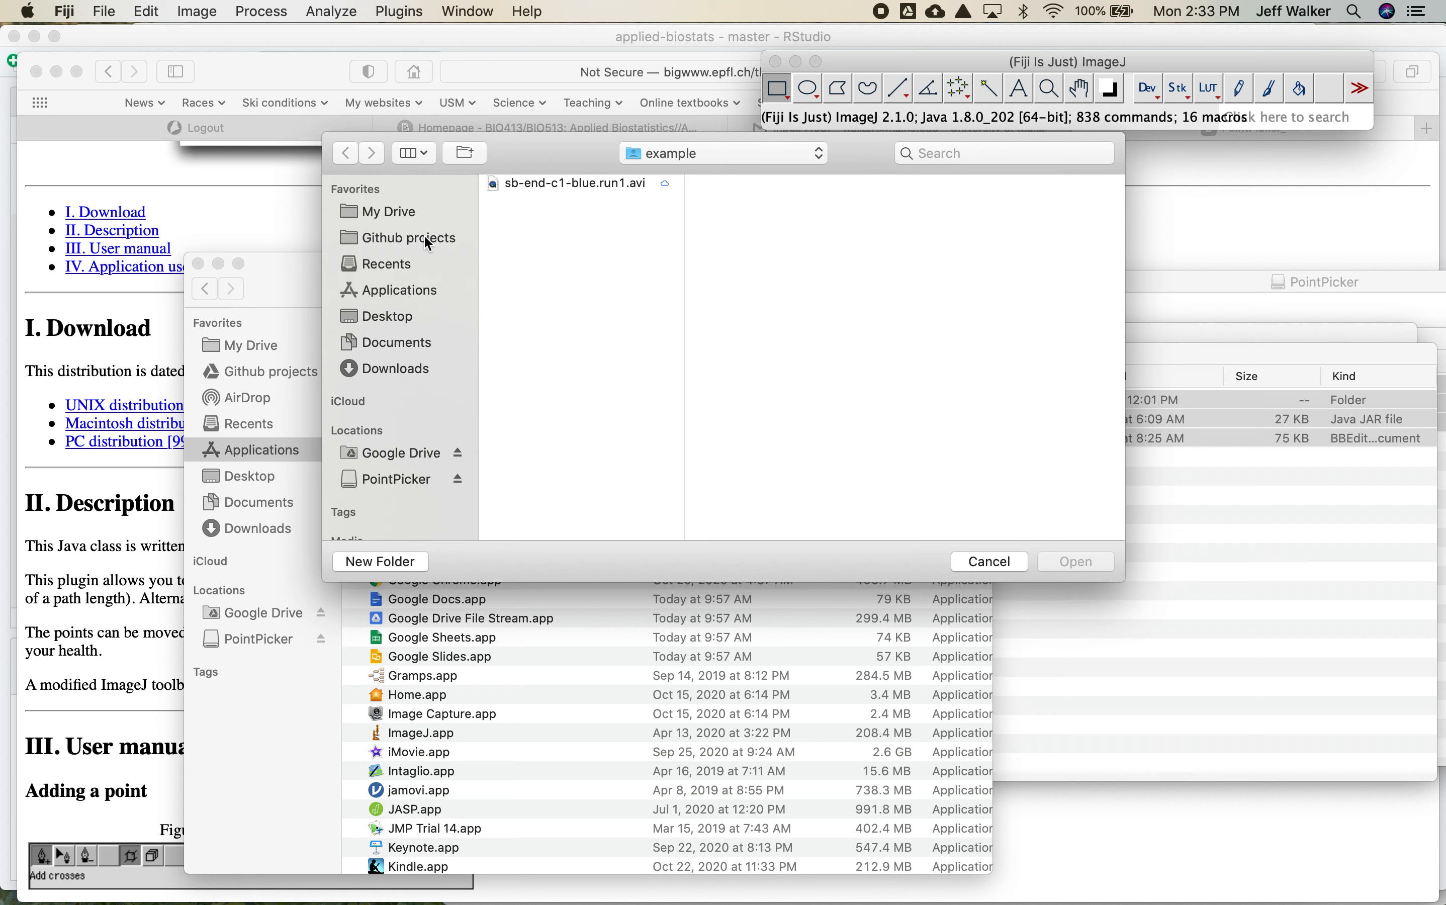
{"action": "left_click", "coordinate": [412, 289]}
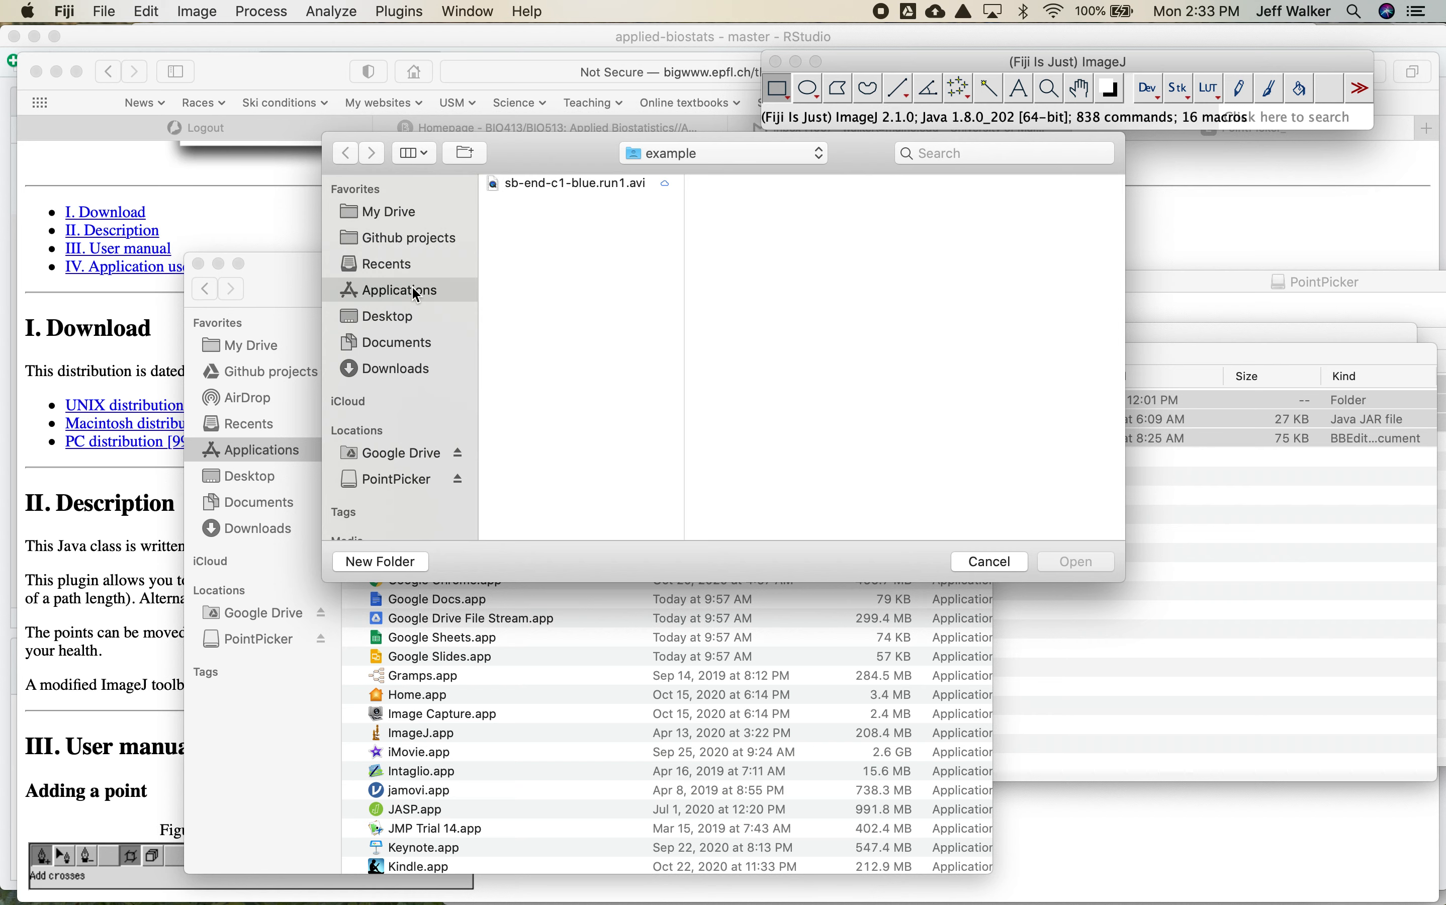
{"action": "scroll", "coordinate": [598, 353], "scroll_direction": "down", "scroll_amount": 3}
{"action": "left_click", "coordinate": [548, 375]}
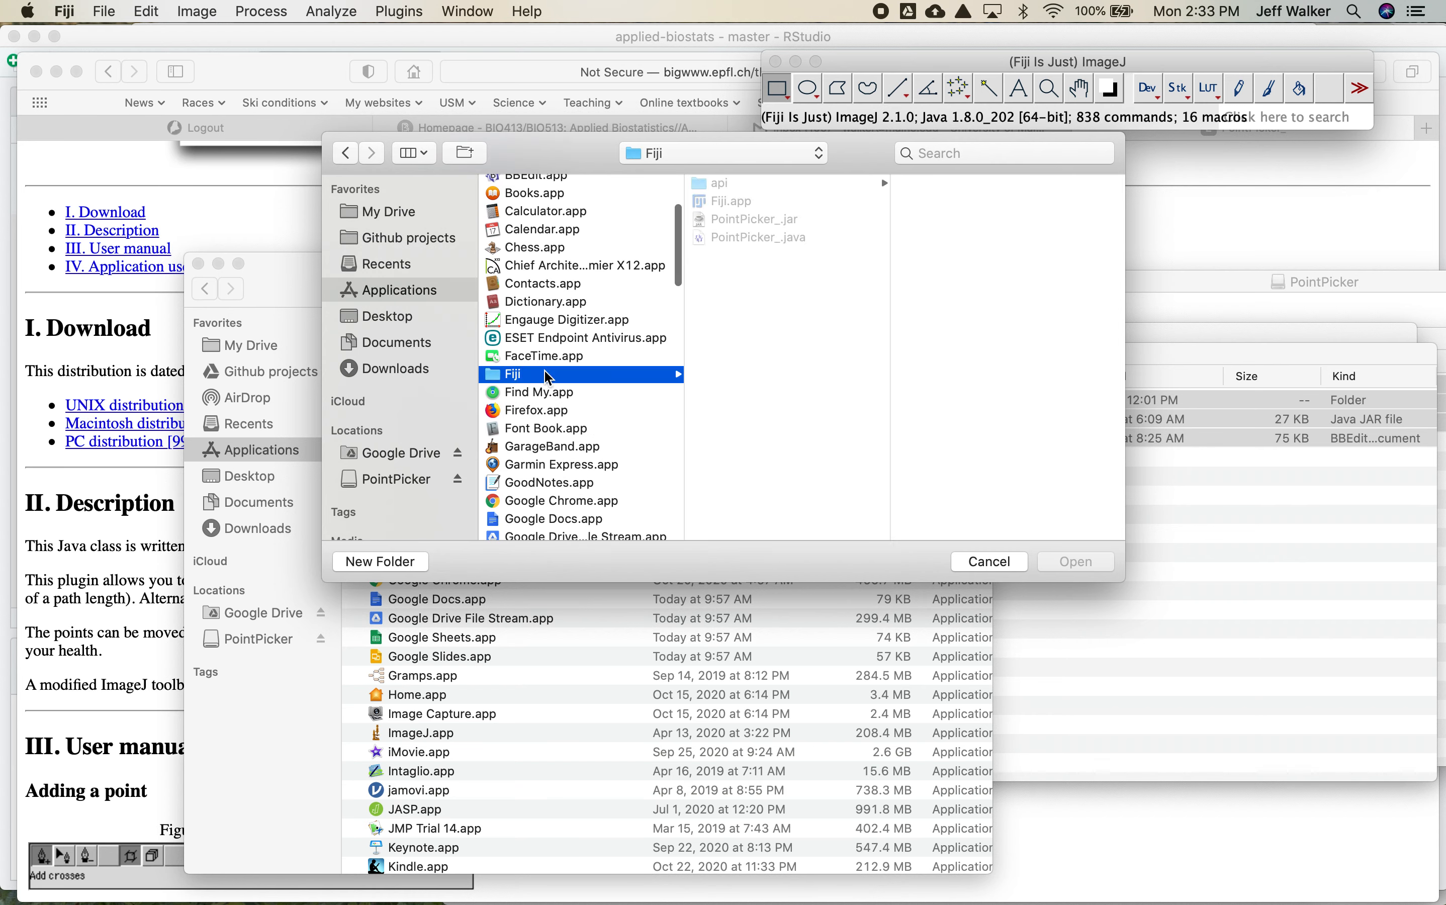
{"action": "left_click", "coordinate": [754, 222]}
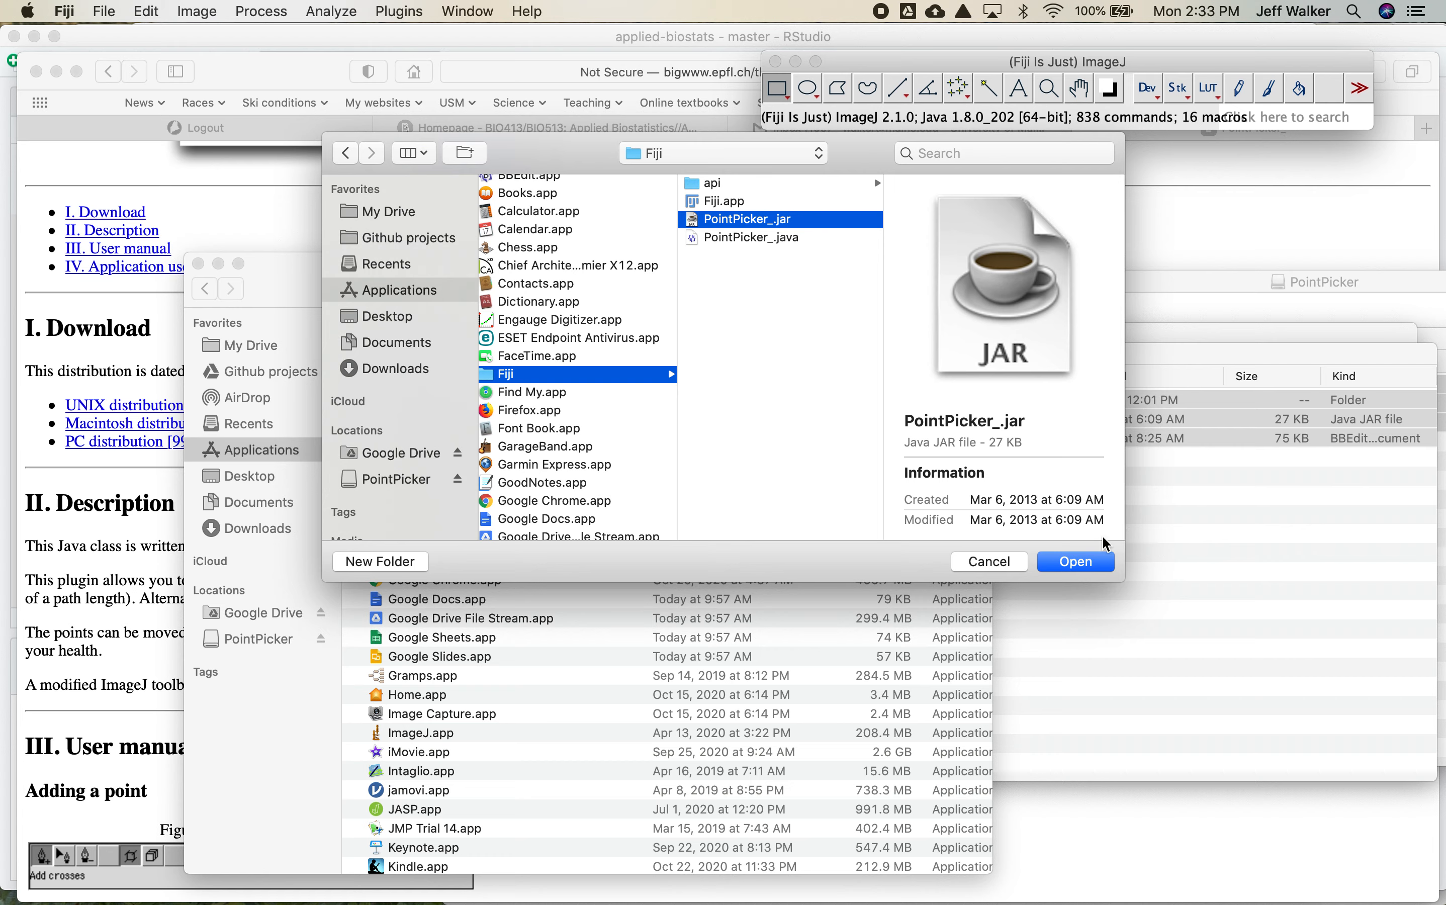
{"action": "left_click", "coordinate": [1080, 566]}
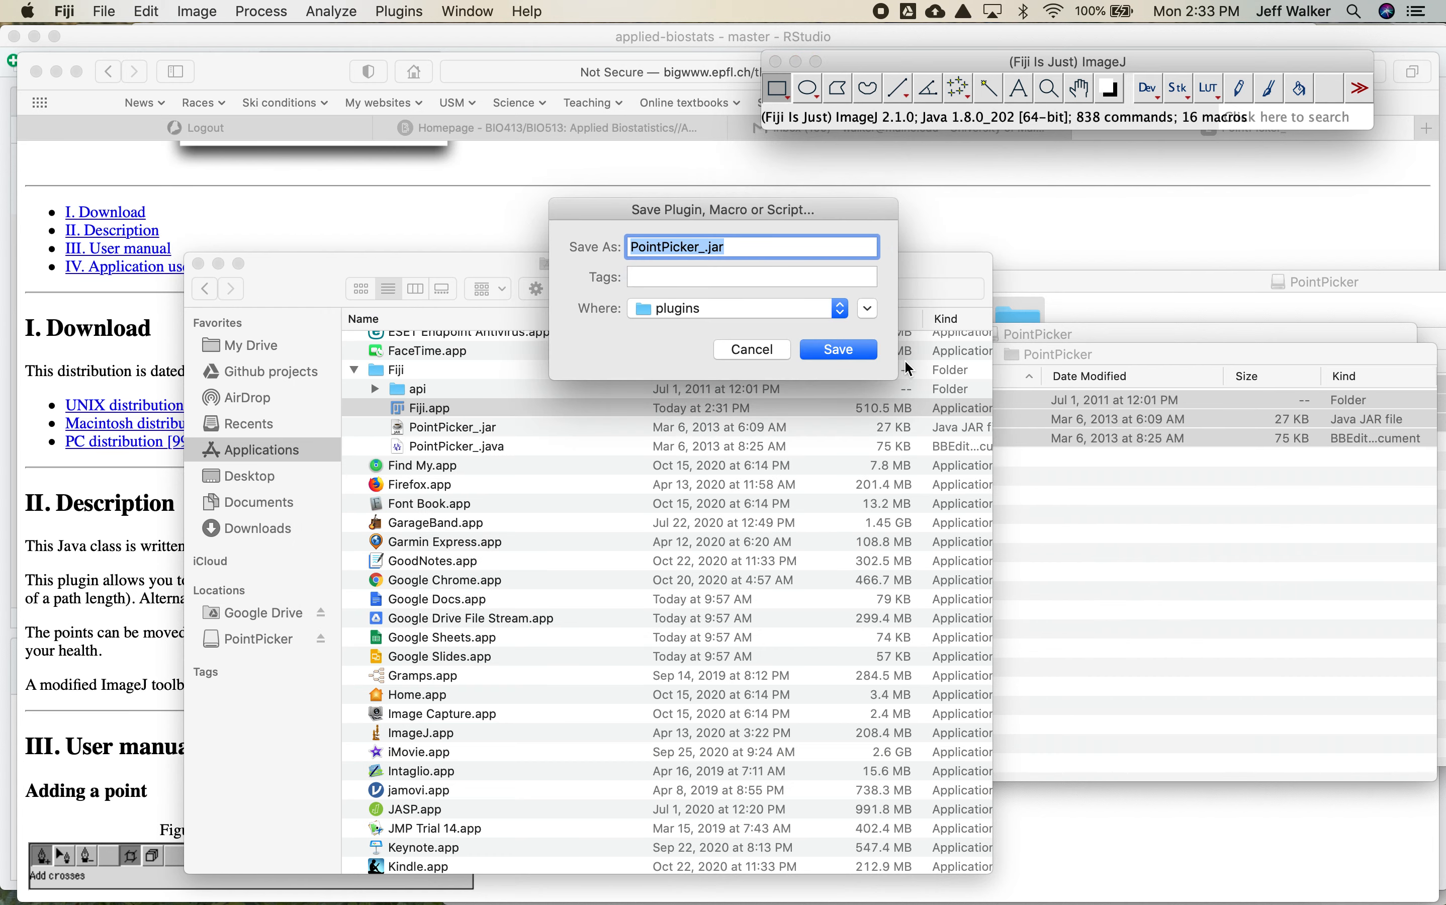
{"action": "left_click", "coordinate": [851, 351]}
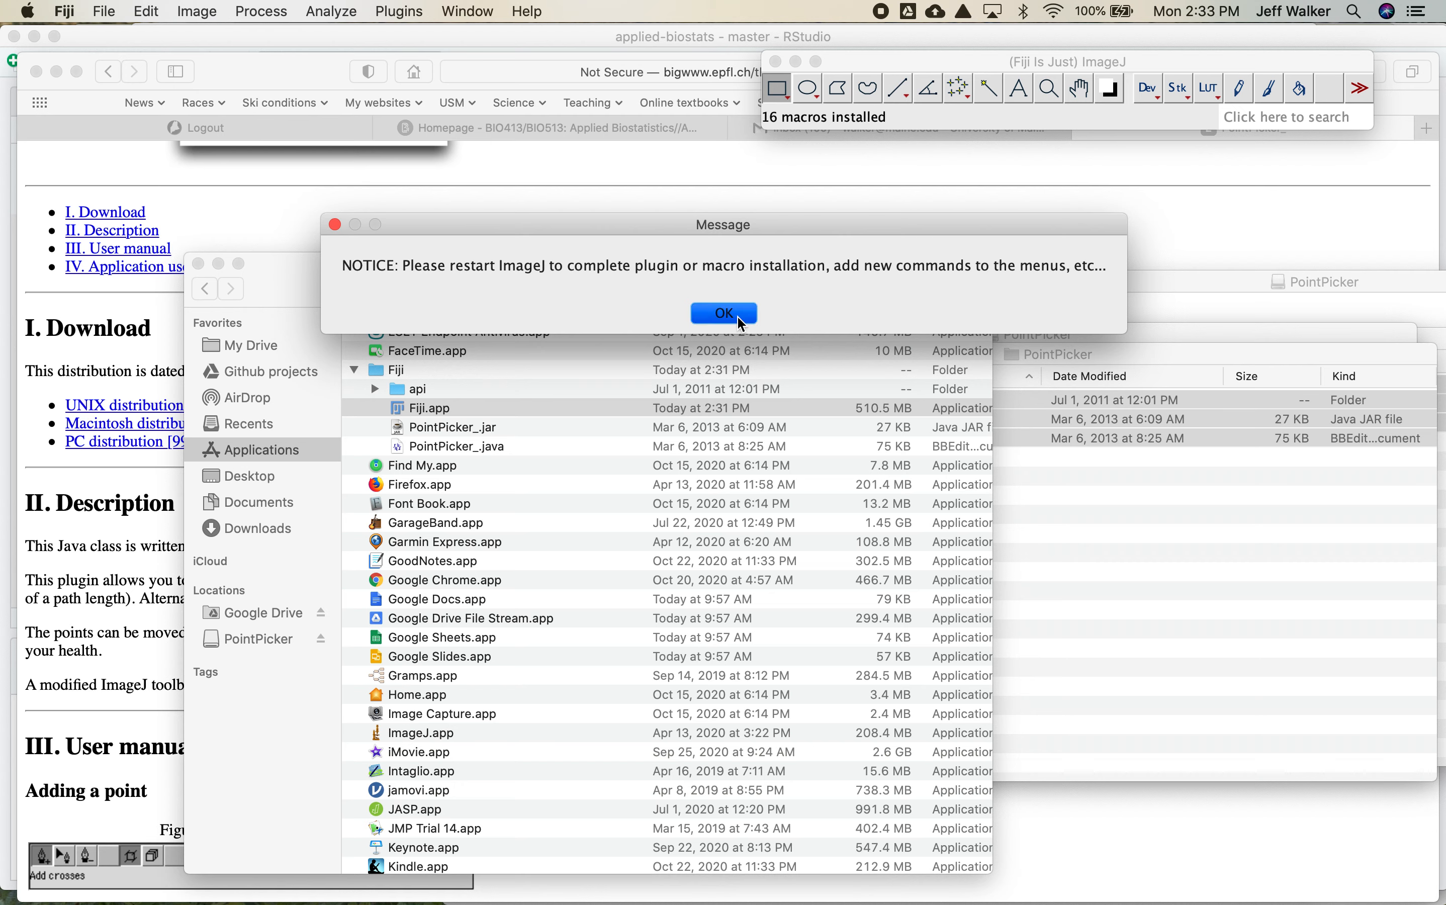
{"action": "left_click", "coordinate": [741, 323]}
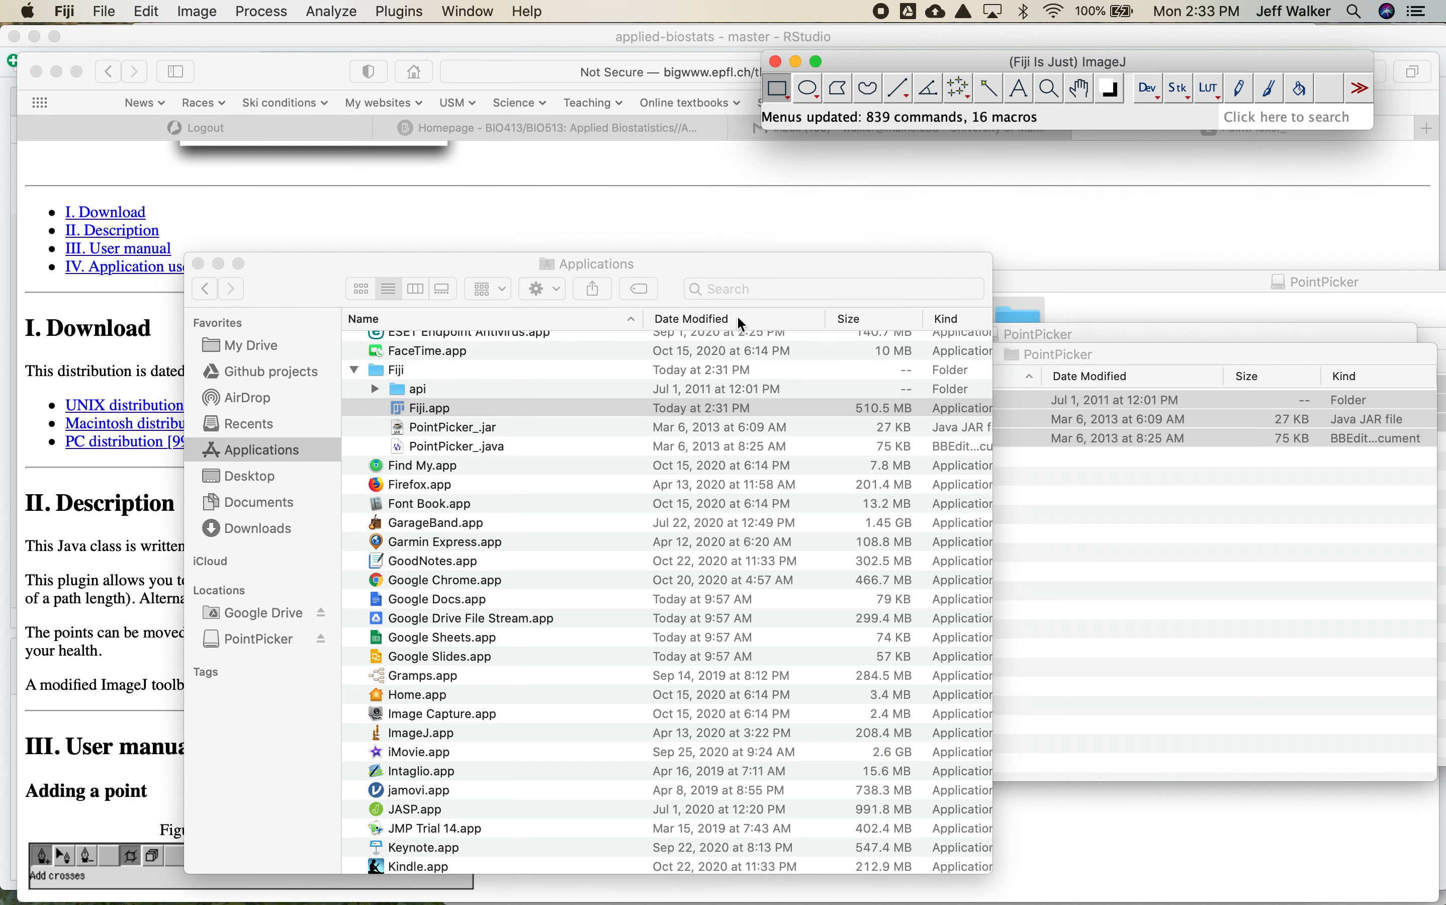
Quit Fiji and close all the open Finder windows
{"action": "key", "text": "super+q"}
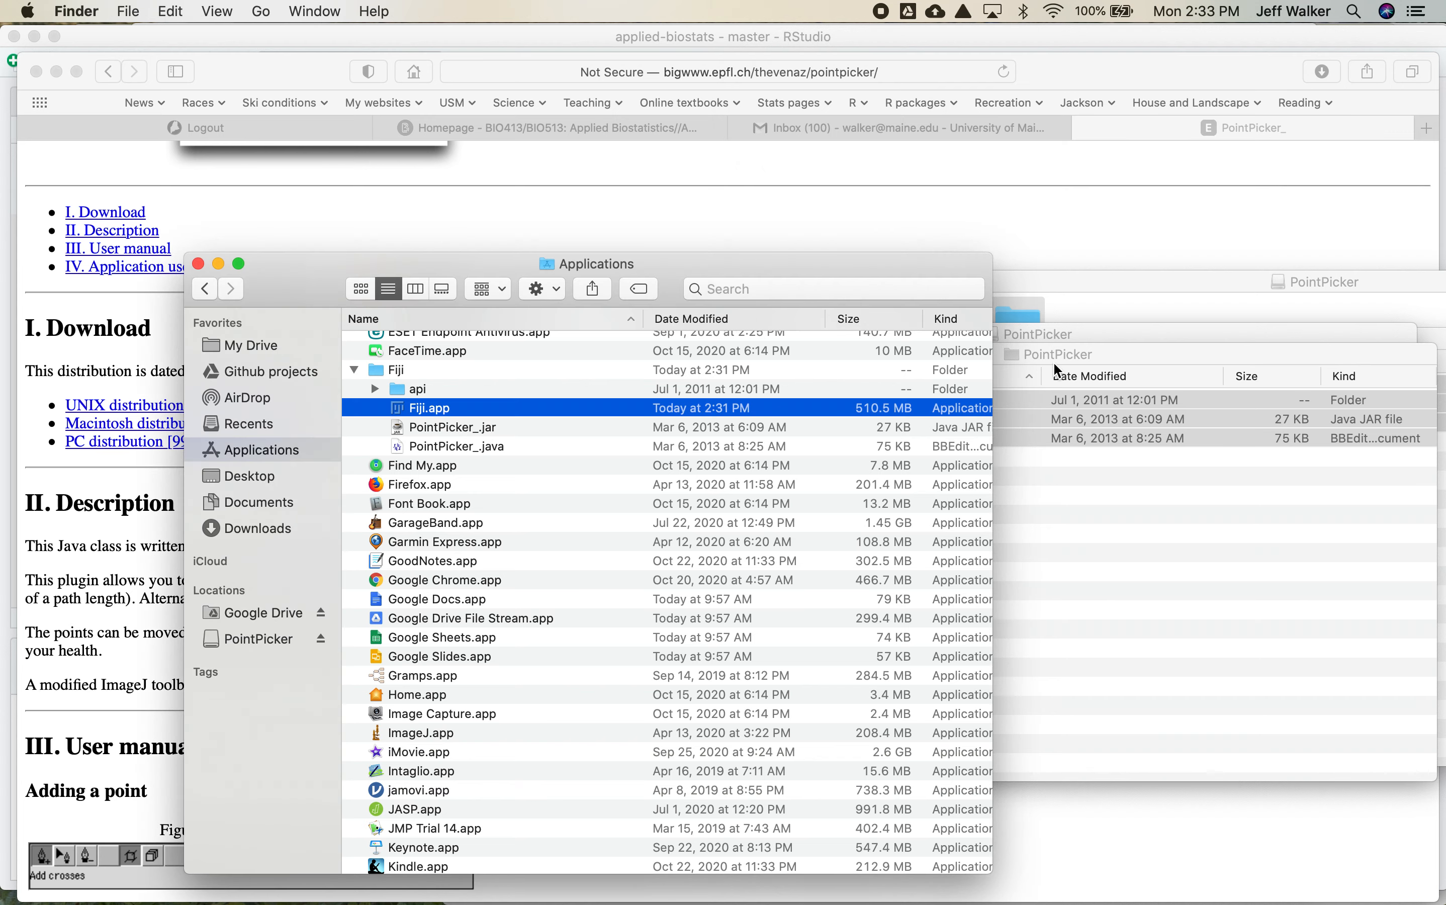
{"action": "key", "text": "super+w"}
{"action": "left_click", "coordinate": [1224, 571]}
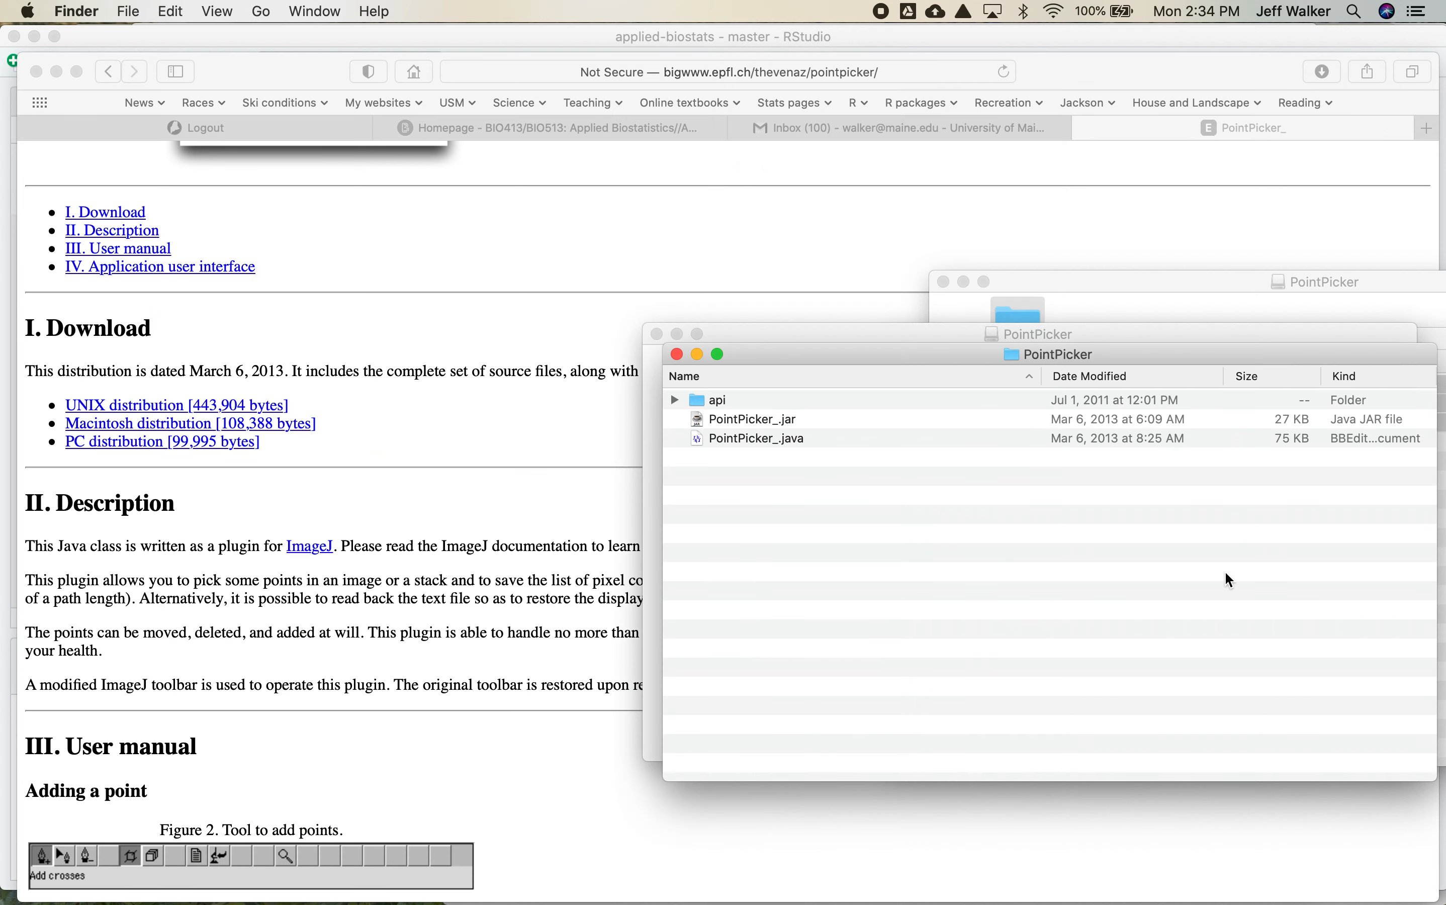
{"action": "key", "text": "super+w"}
{"action": "key", "text": "super+w"}
{"action": "key", "text": "super+w"}
{"action": "key", "text": "super+w"}
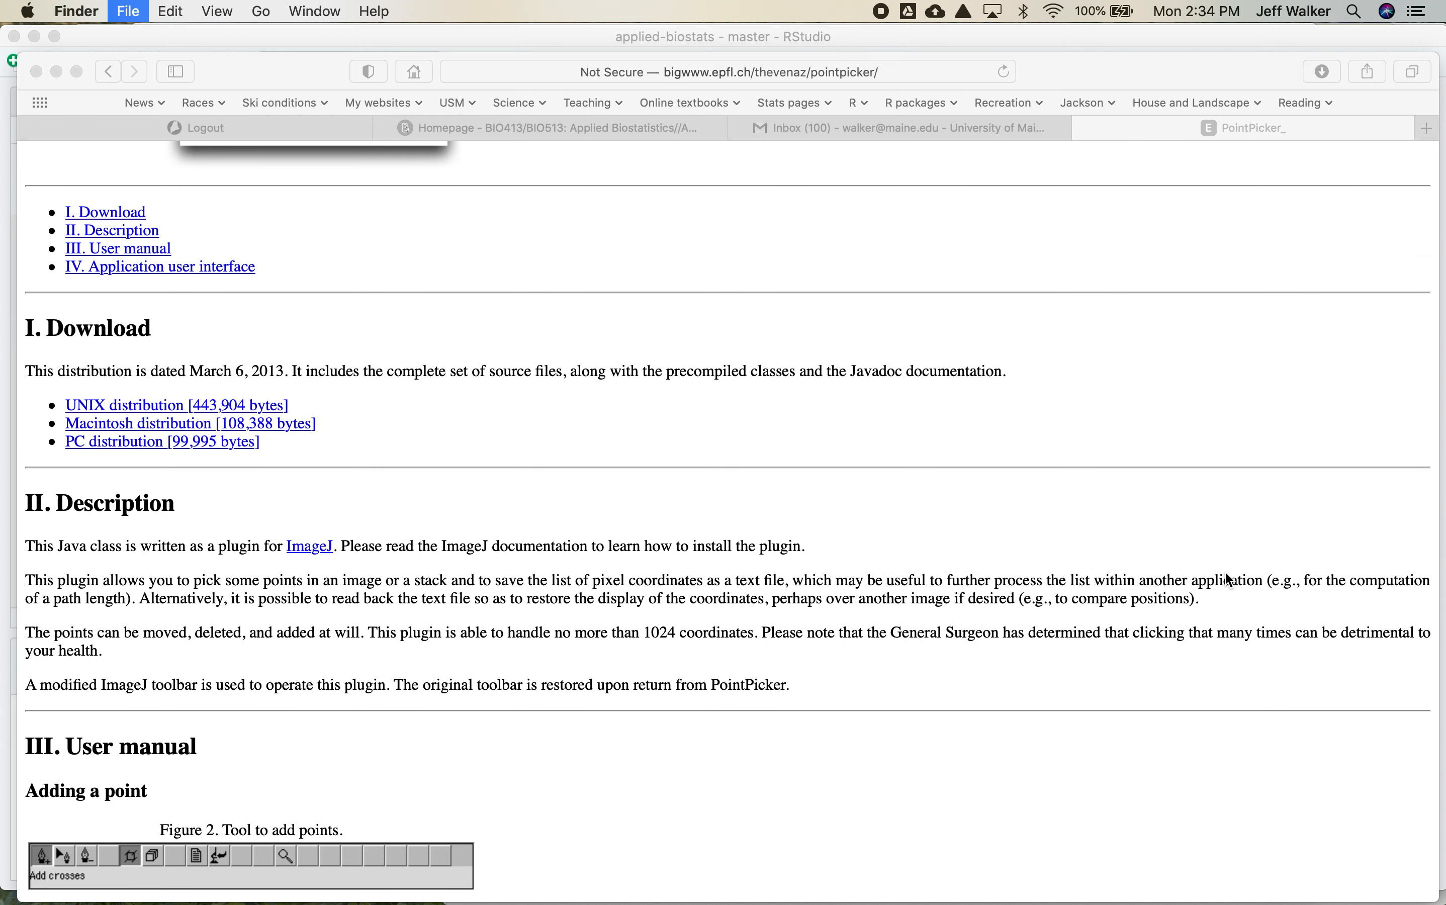
Relaunch Fiji and try to run the newly installed PointPicker plugin, dismissing its message
{"action": "left_click", "coordinate": [1320, 884]}
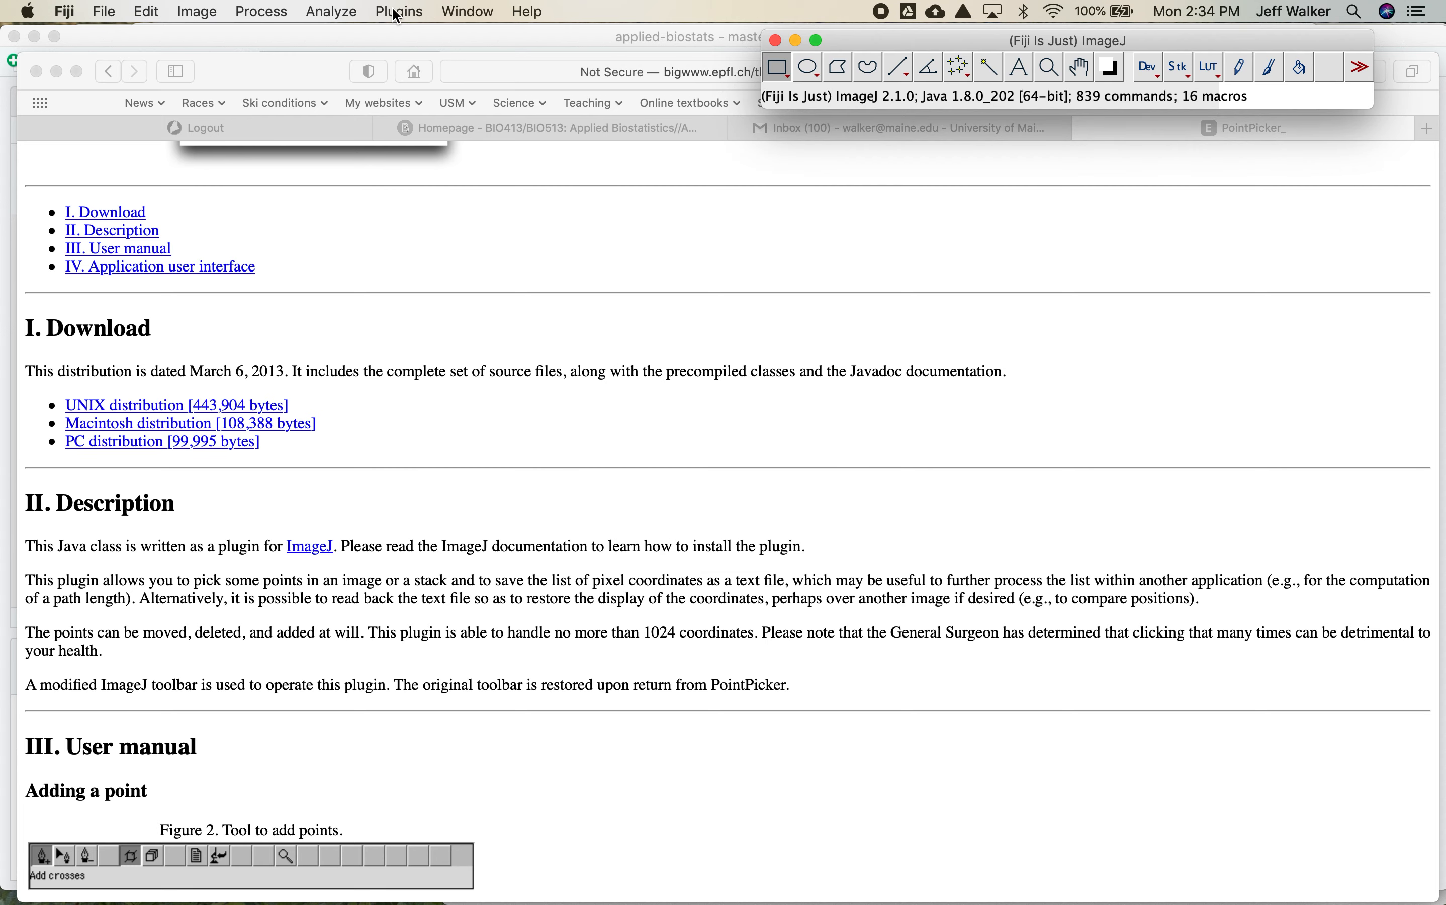
{"action": "left_click", "coordinate": [400, 12]}
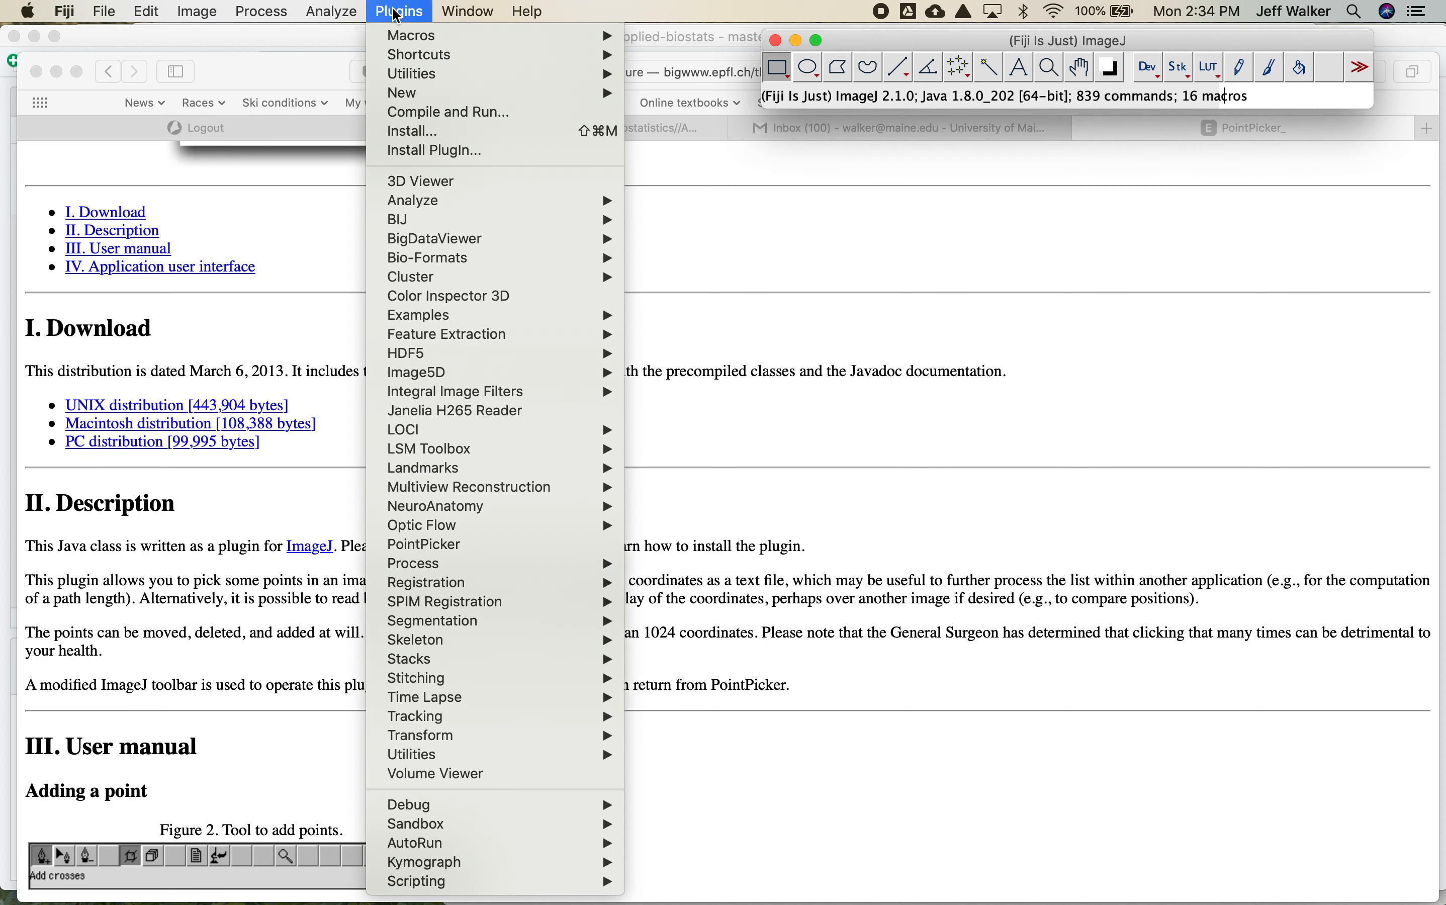
{"action": "left_click", "coordinate": [437, 545]}
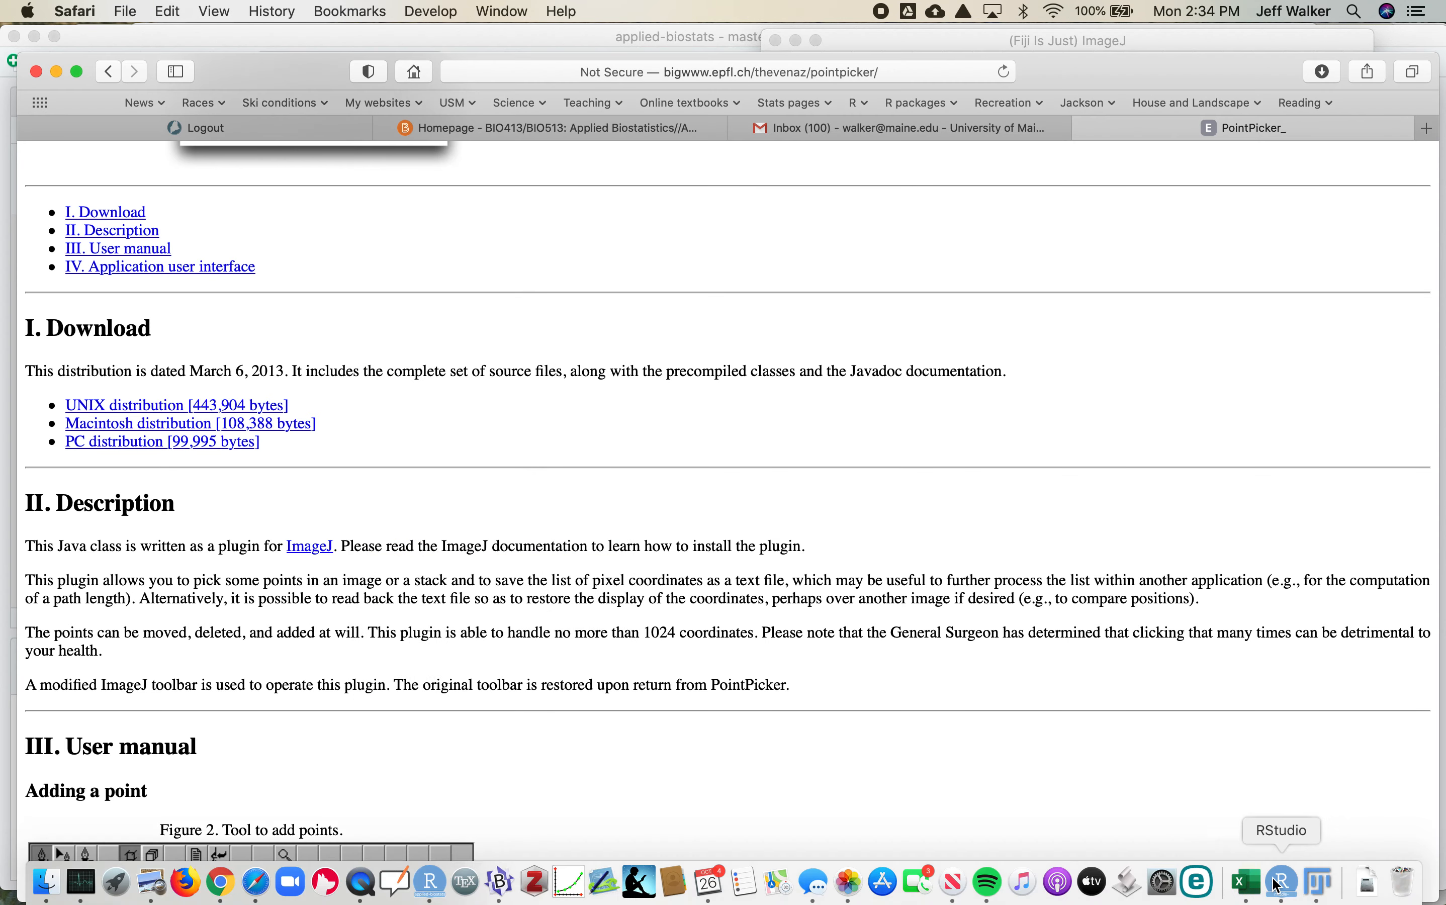
{"action": "left_click", "coordinate": [1317, 884]}
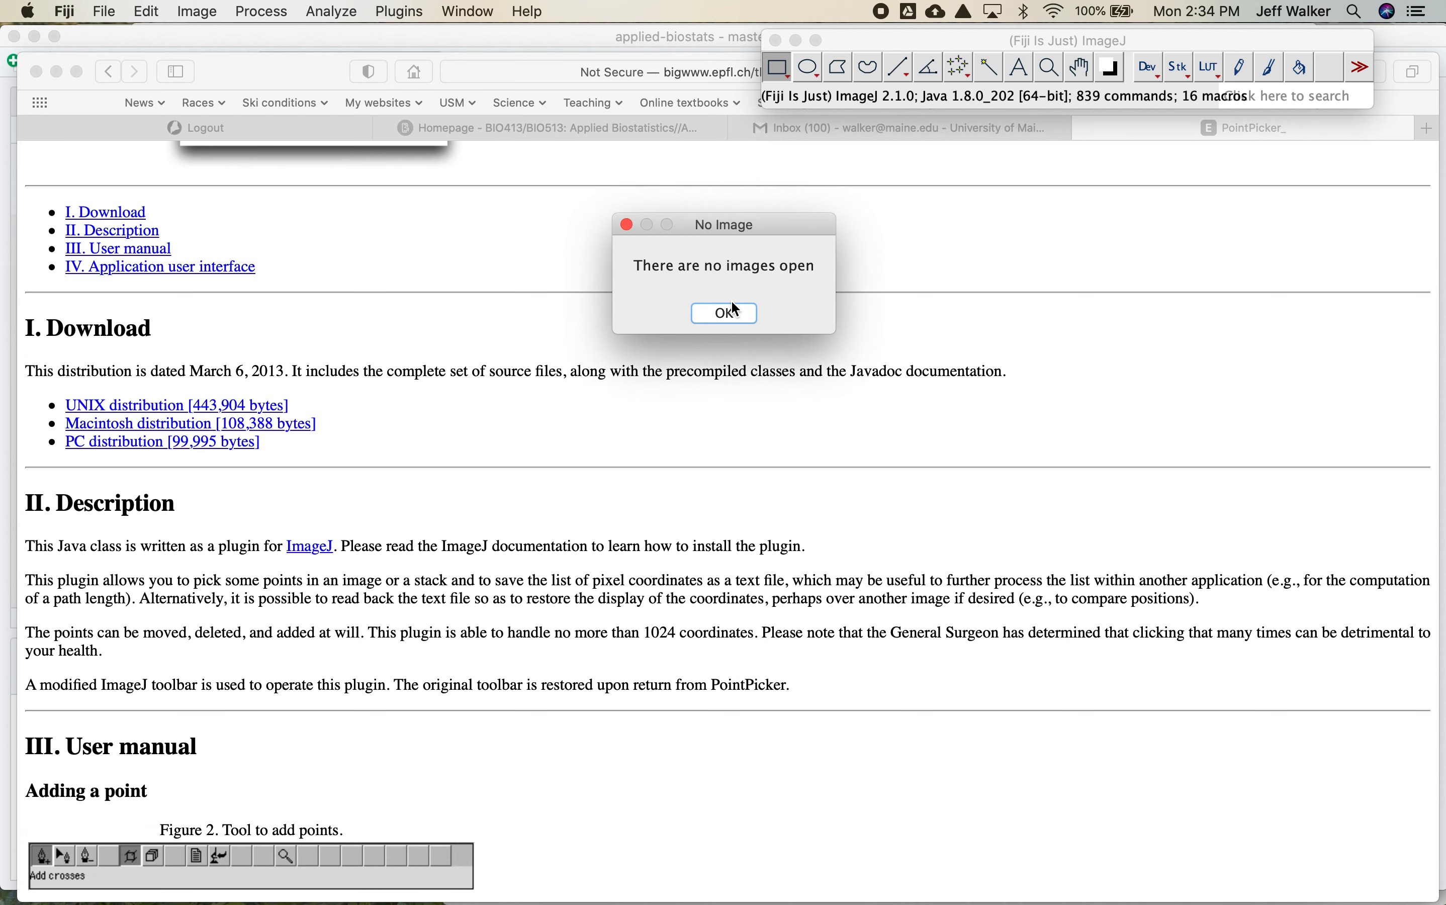
{"action": "left_click", "coordinate": [725, 312]}
Start an AVI import and browse through My Drive's Research folder to the lab's zebrafish training response folder
{"action": "left_click", "coordinate": [106, 12]}
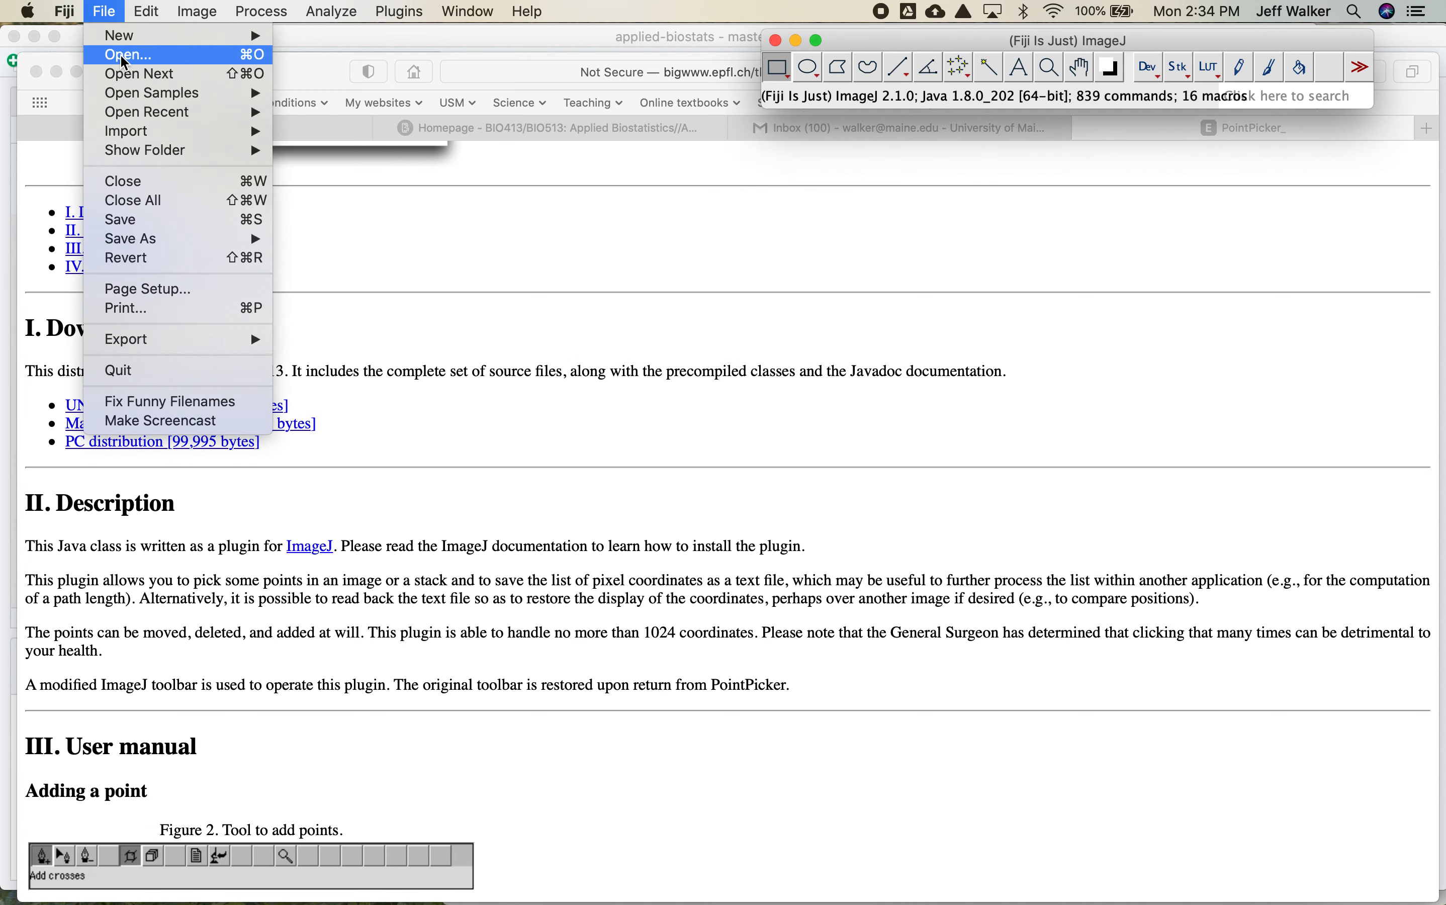
{"action": "mouse_move", "coordinate": [144, 131]}
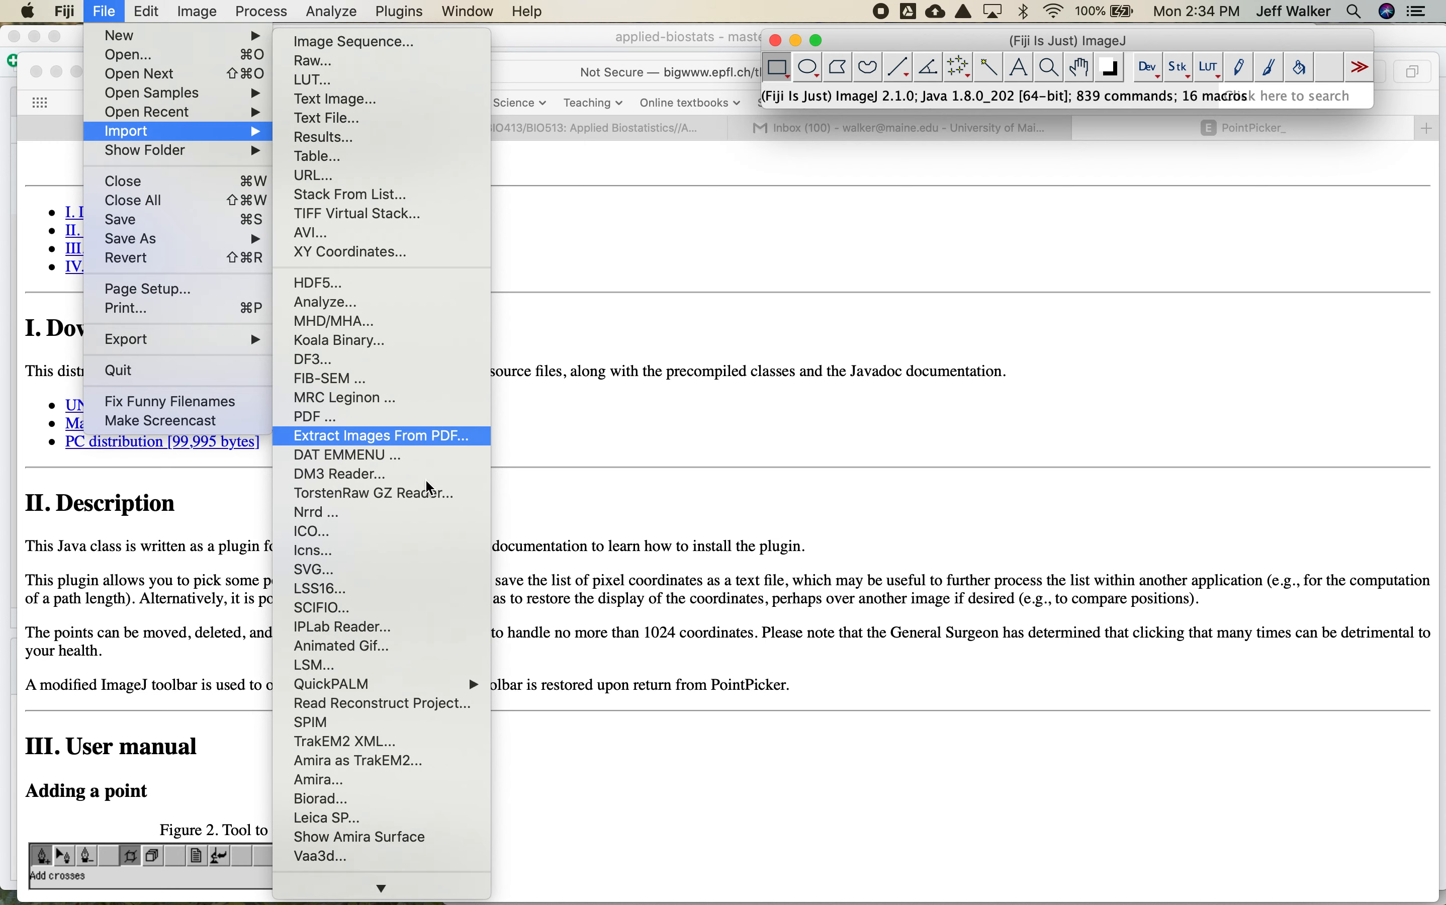
{"action": "left_click", "coordinate": [415, 233]}
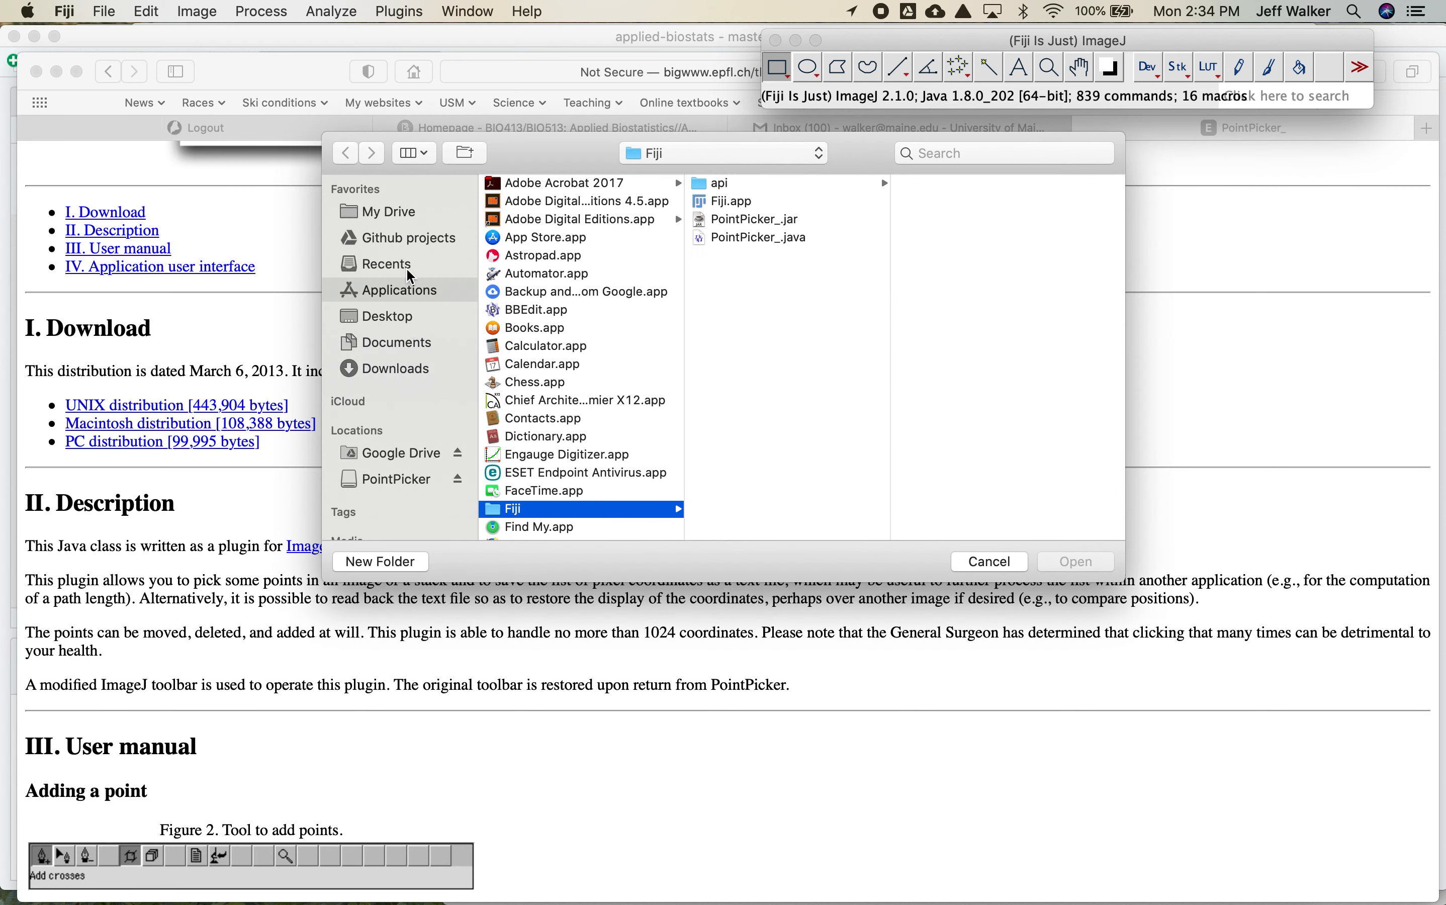
{"action": "left_click", "coordinate": [397, 210]}
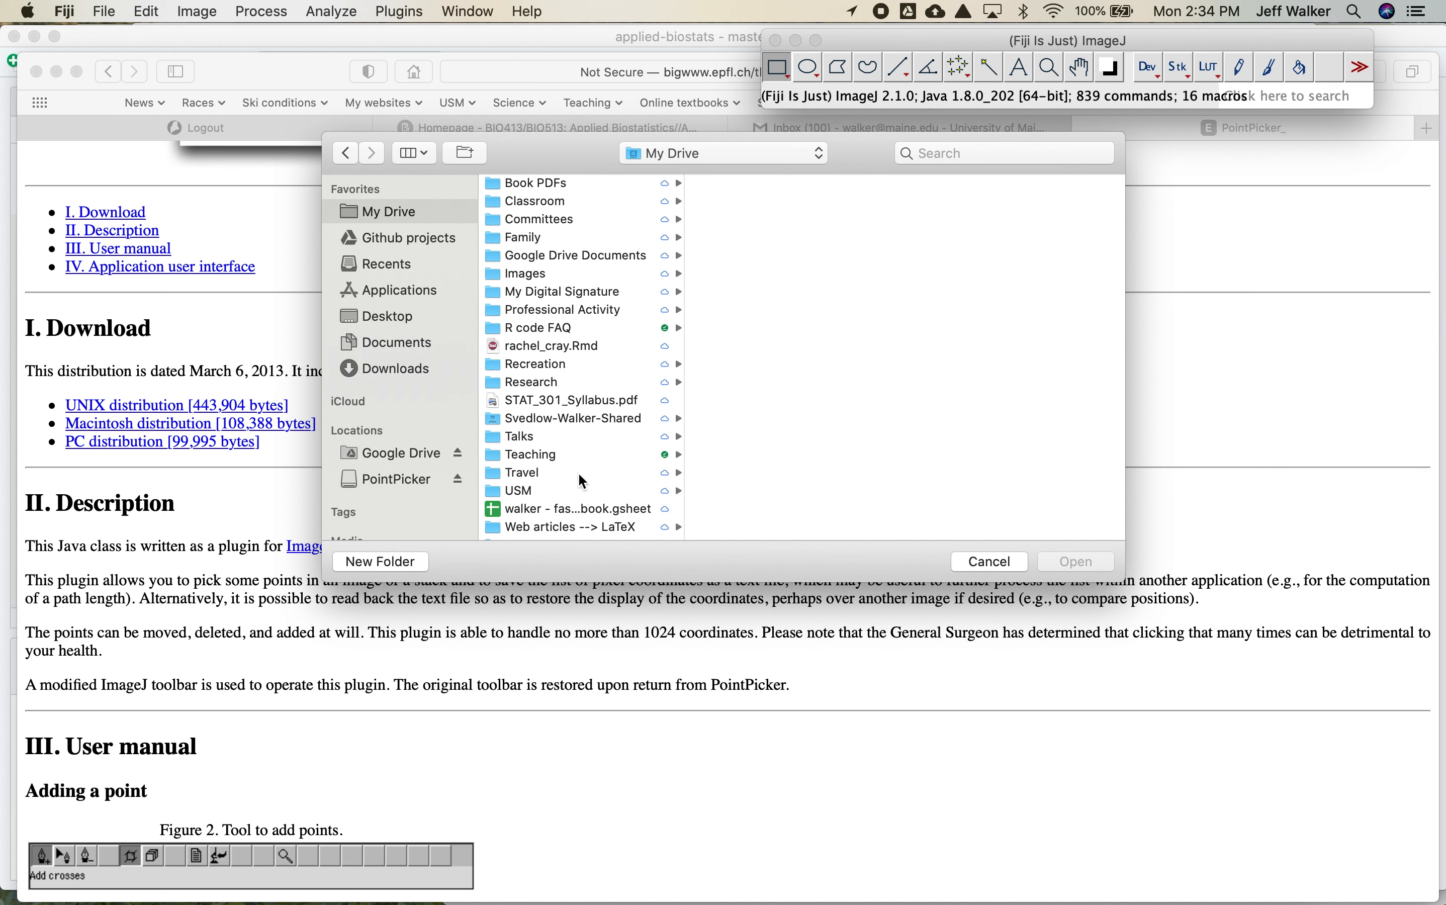
{"action": "scroll", "coordinate": [583, 482], "scroll_direction": "down", "scroll_amount": 2}
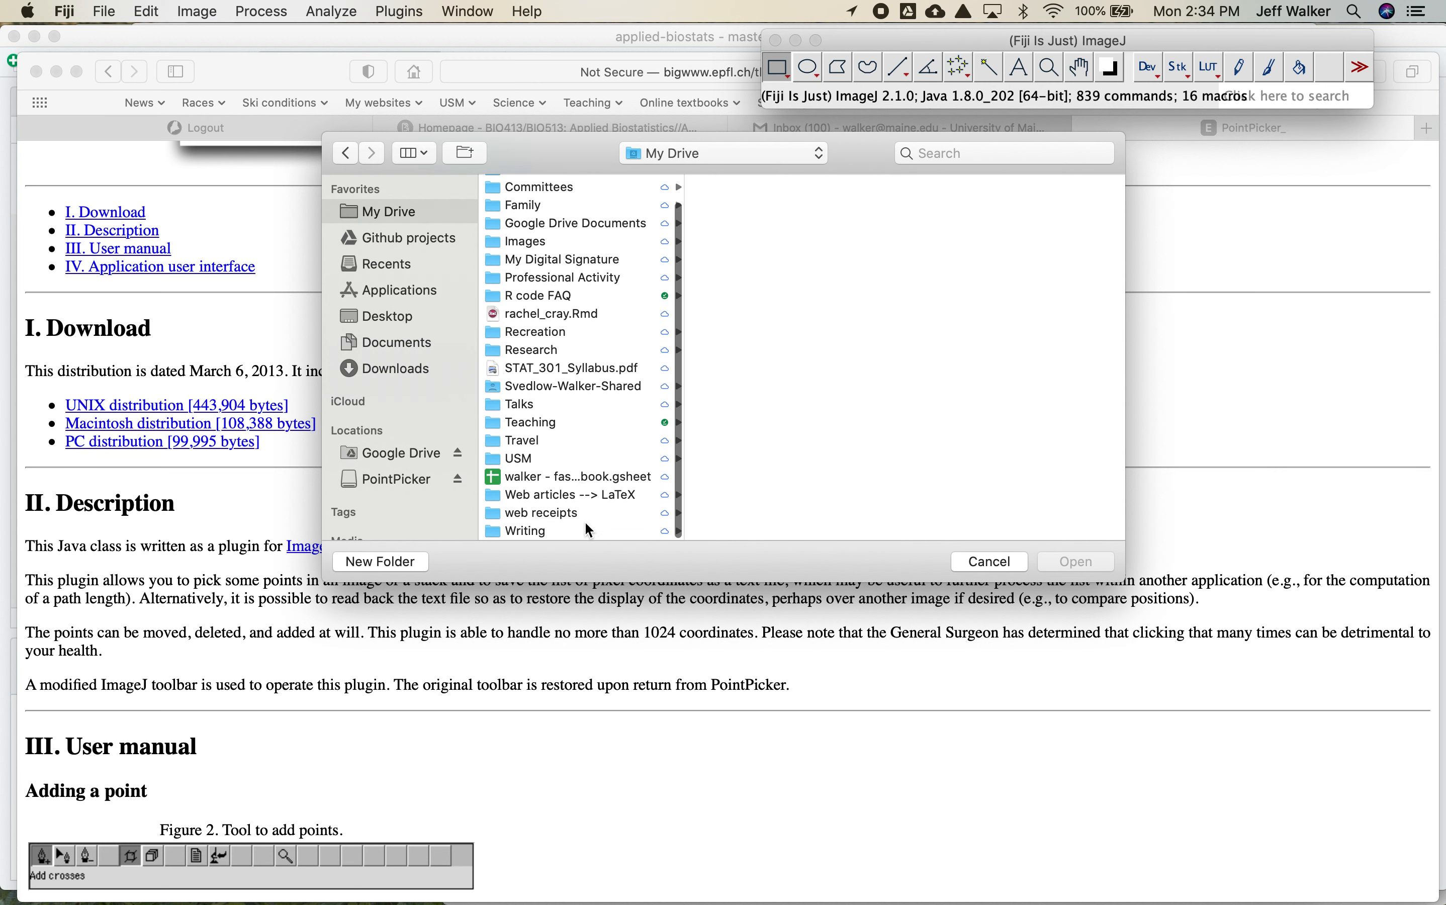
{"action": "left_click", "coordinate": [569, 353]}
{"action": "scroll", "coordinate": [838, 510], "scroll_direction": "down", "scroll_amount": 3}
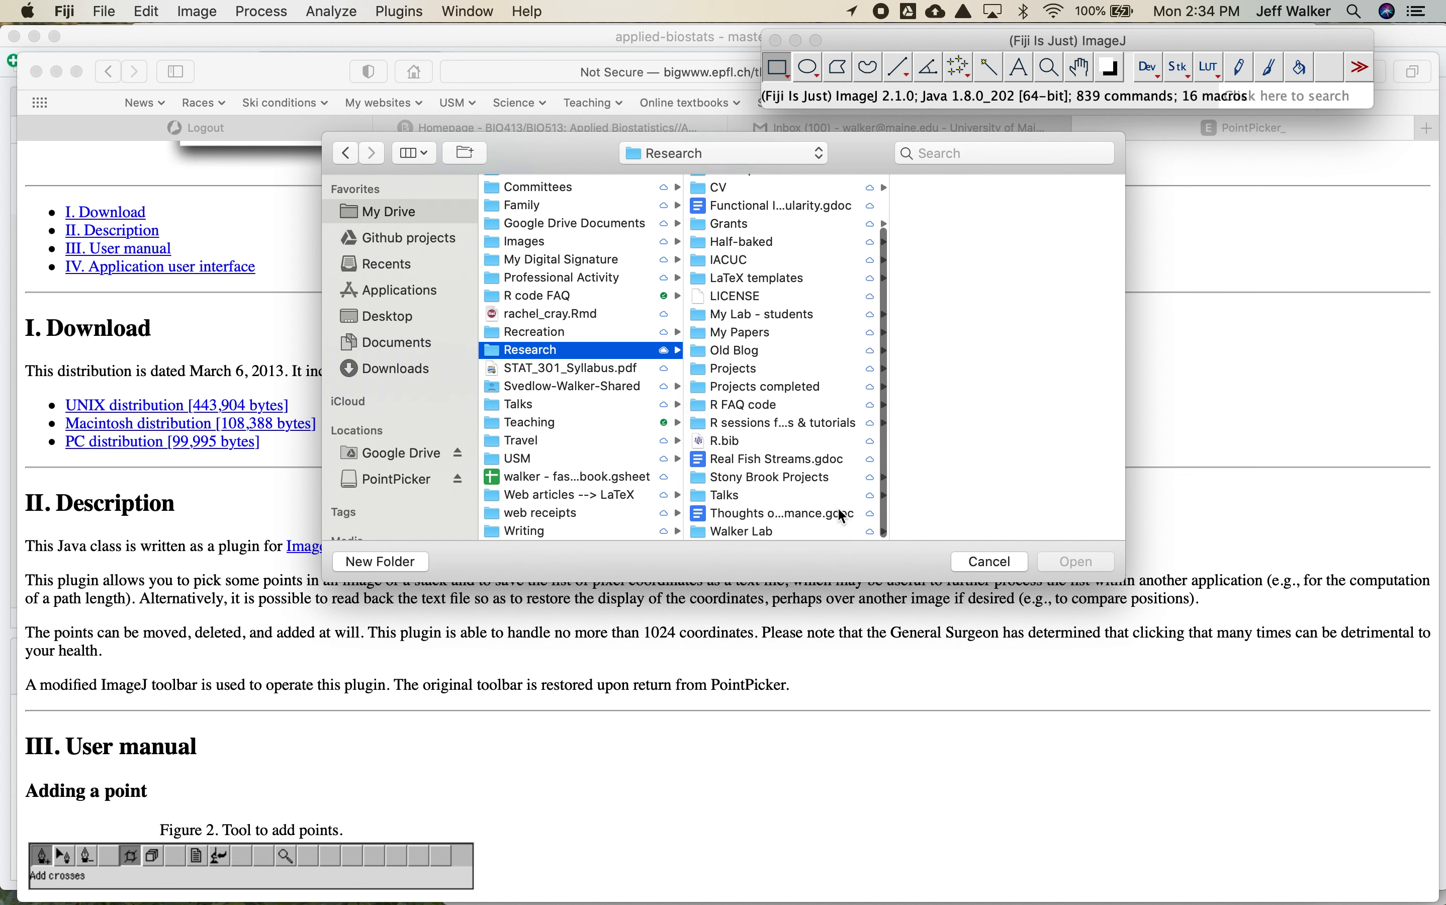
{"action": "left_click", "coordinate": [818, 528]}
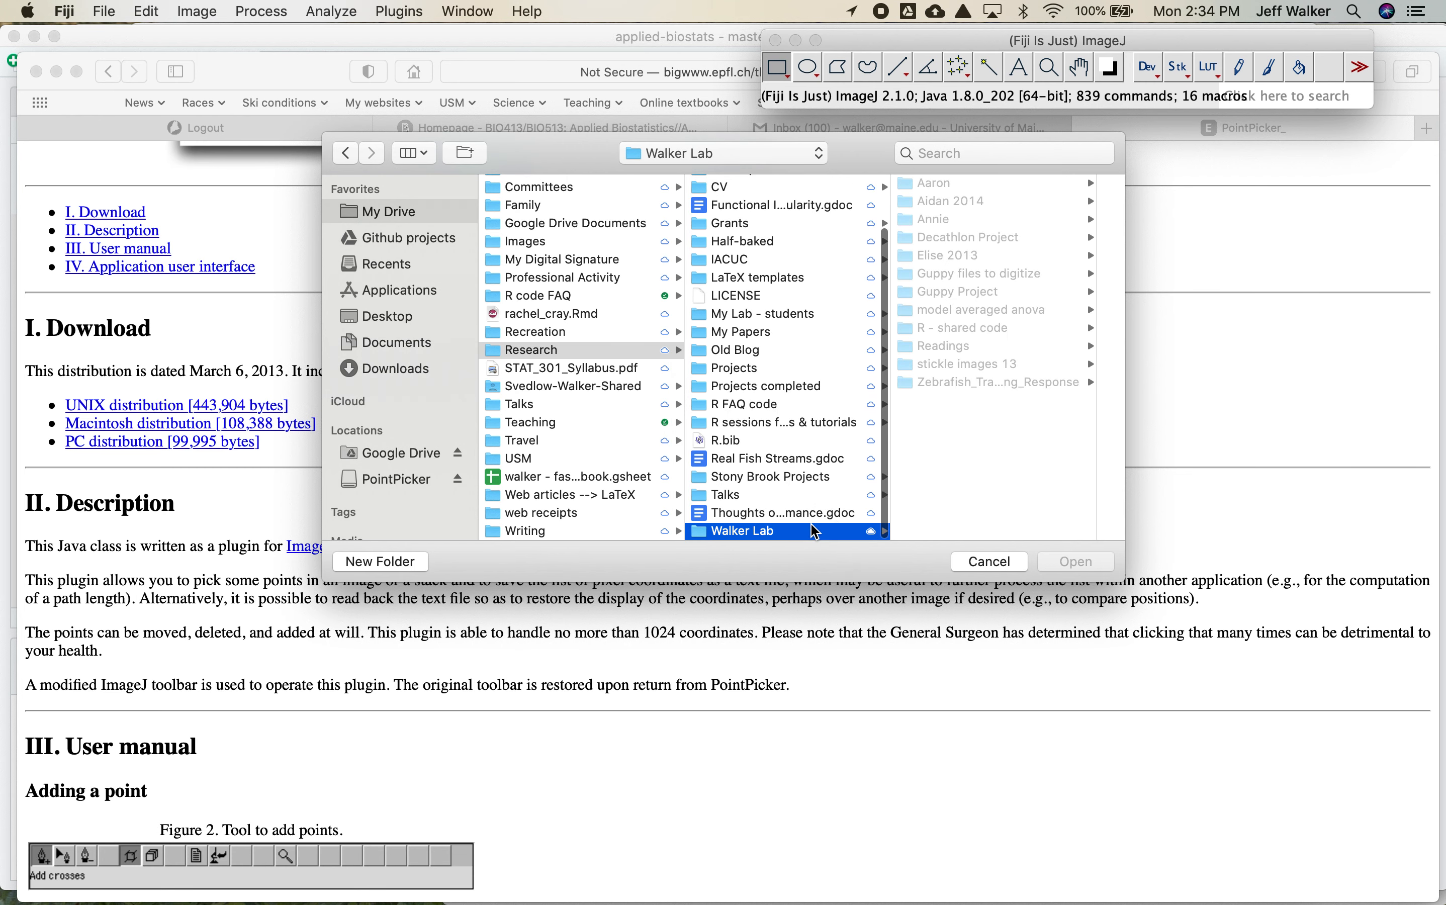
{"action": "left_click", "coordinate": [1001, 380]}
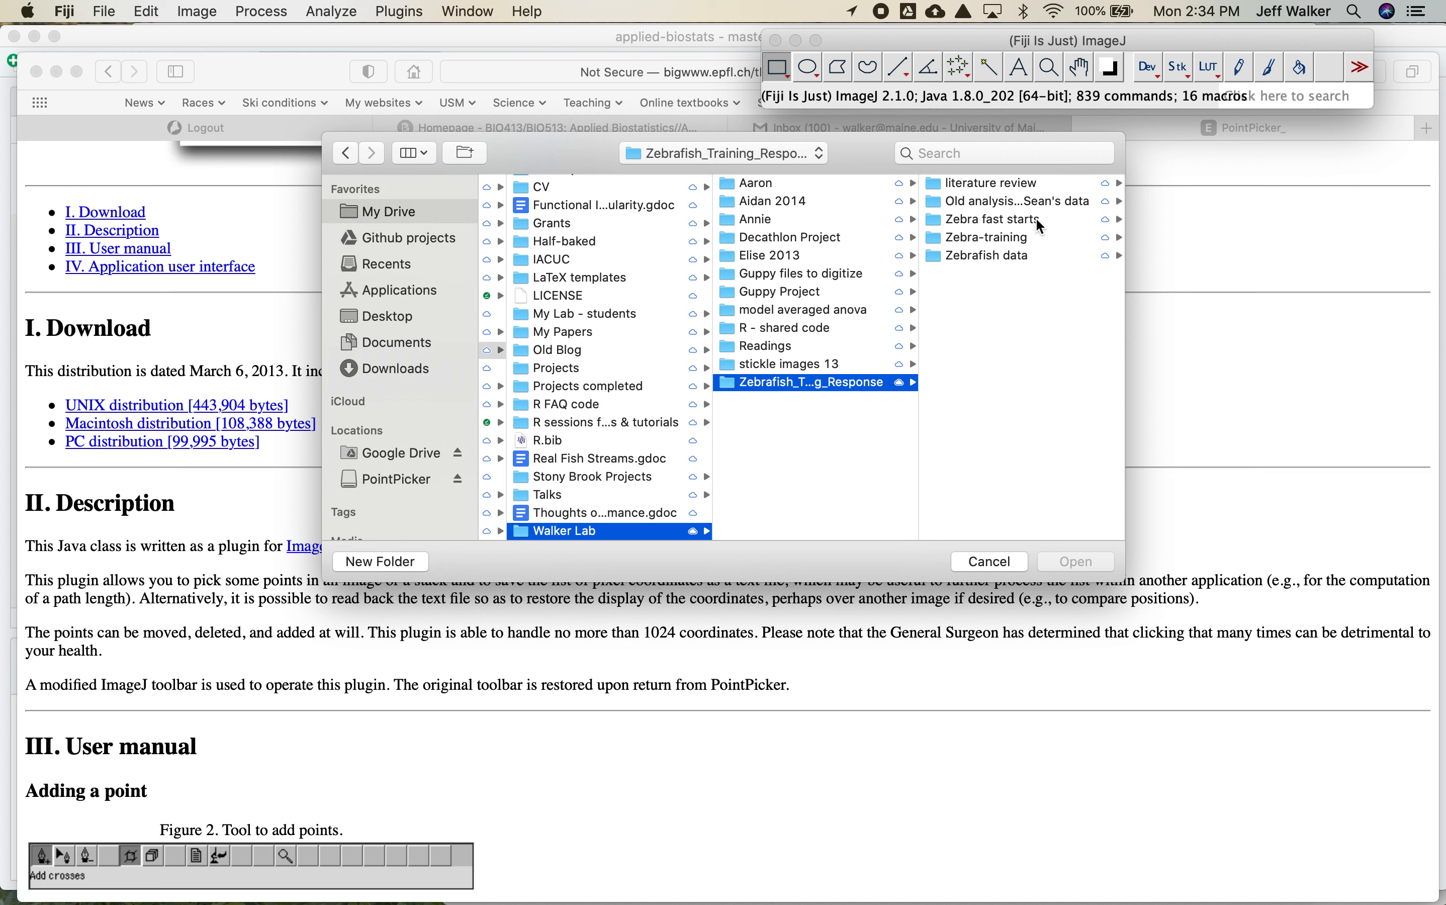
Import sb-end-c1-blue.run1.avi from the example subfolder inside Zebra fast starts, and move the video window clear of the Fiji toolbar
{"action": "left_click", "coordinate": [1011, 219]}
{"action": "left_click", "coordinate": [1003, 236]}
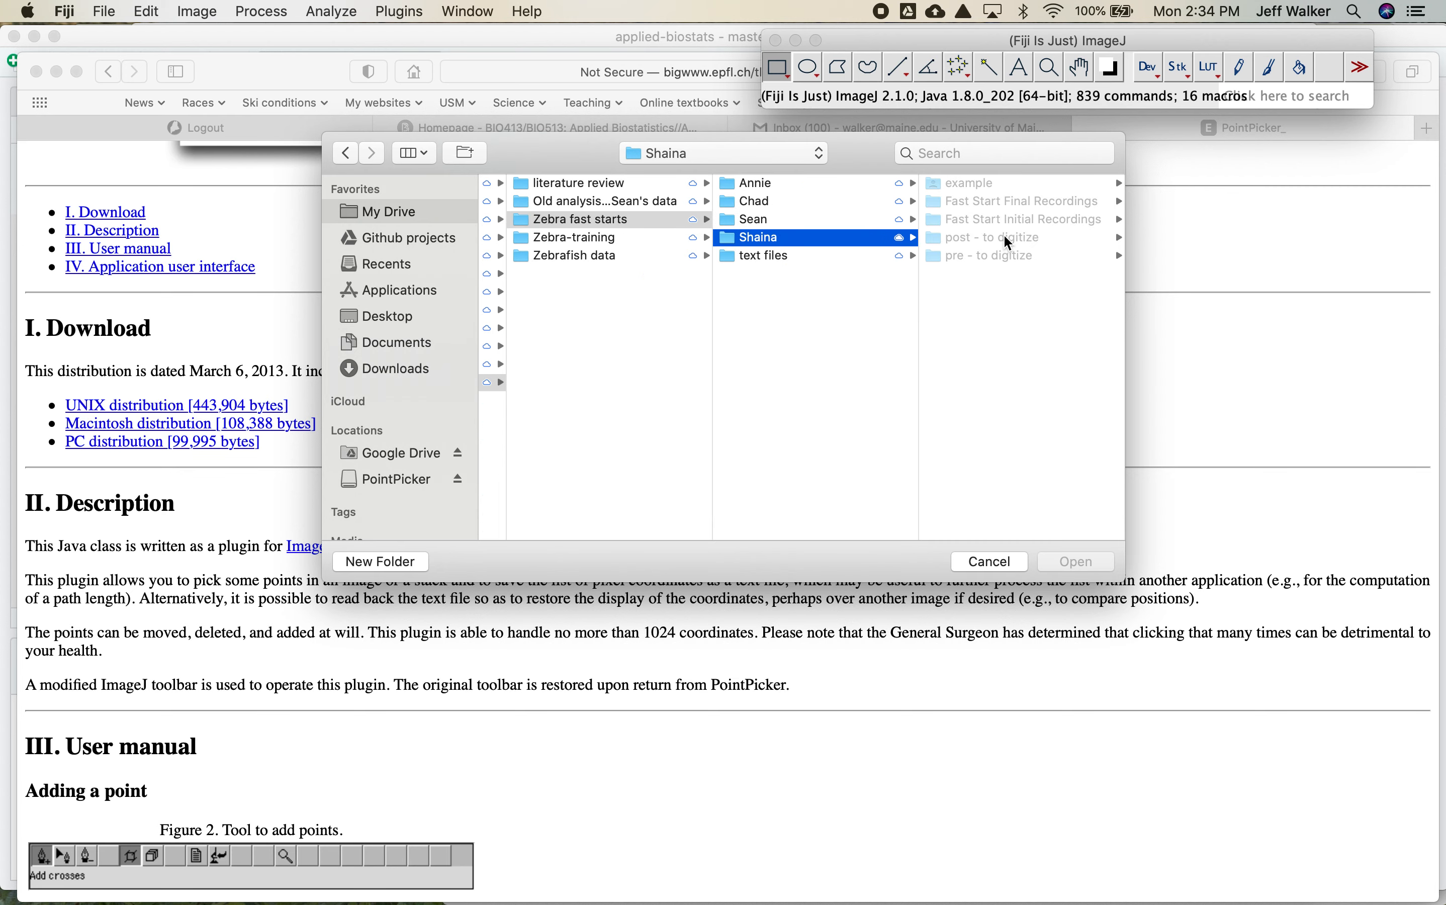
{"action": "left_click", "coordinate": [1012, 183]}
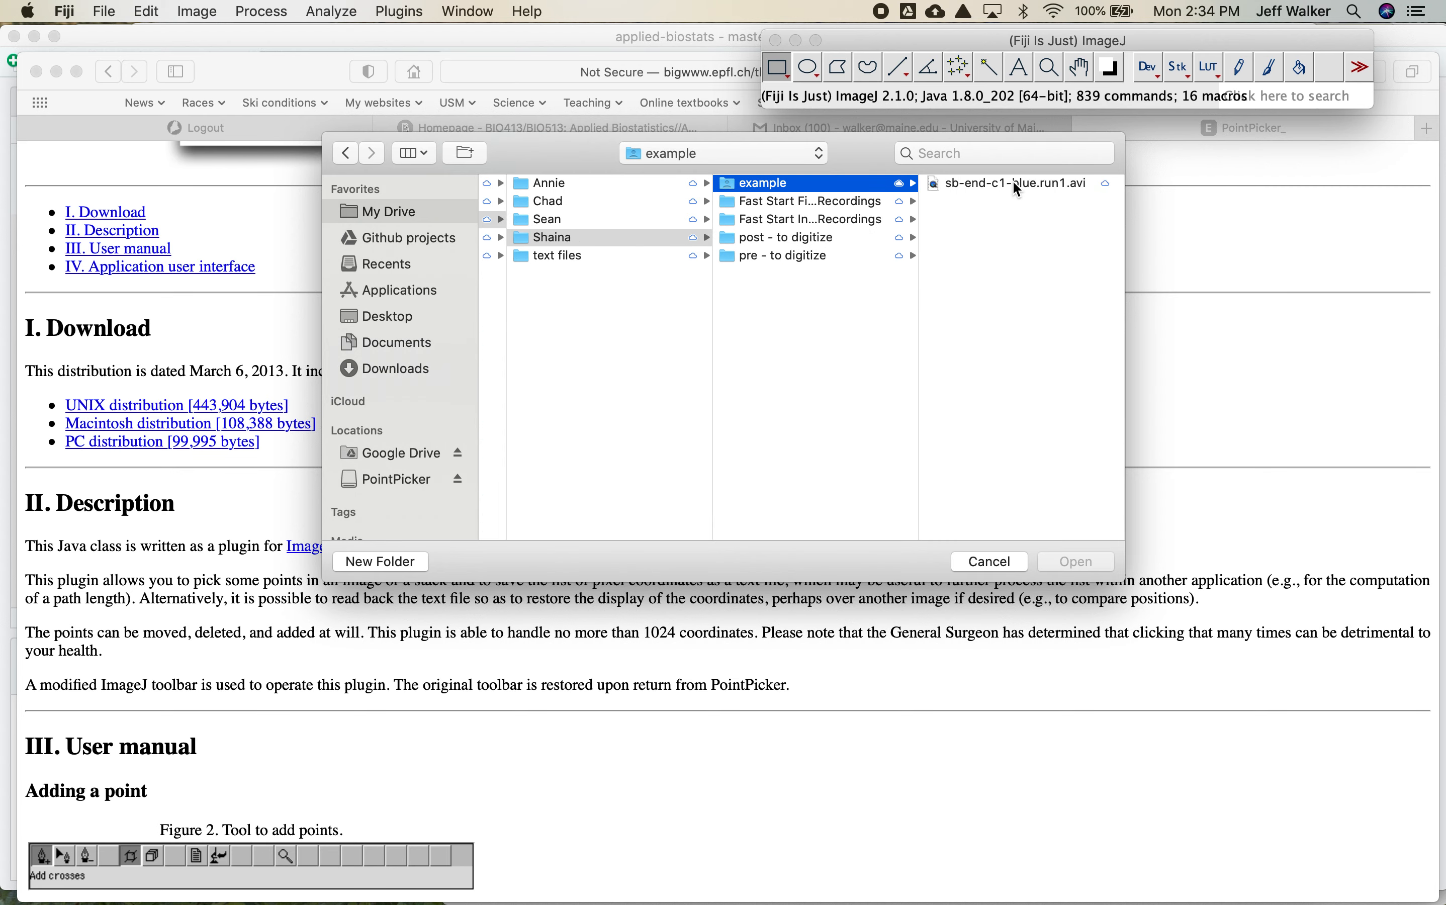
{"action": "left_click", "coordinate": [1005, 186]}
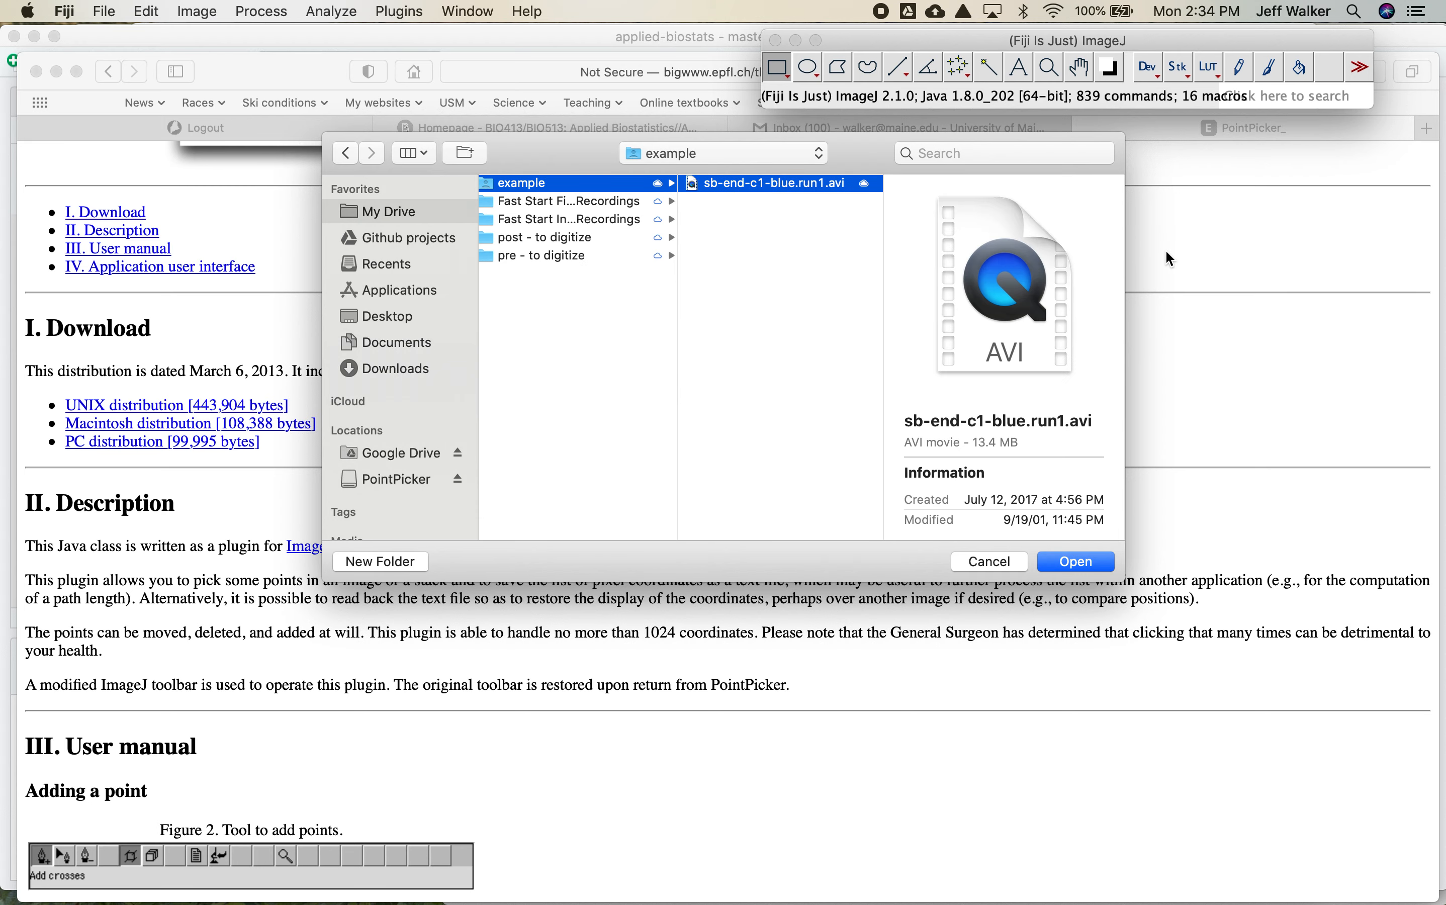
{"action": "left_click", "coordinate": [1079, 557]}
{"action": "left_click", "coordinate": [779, 388]}
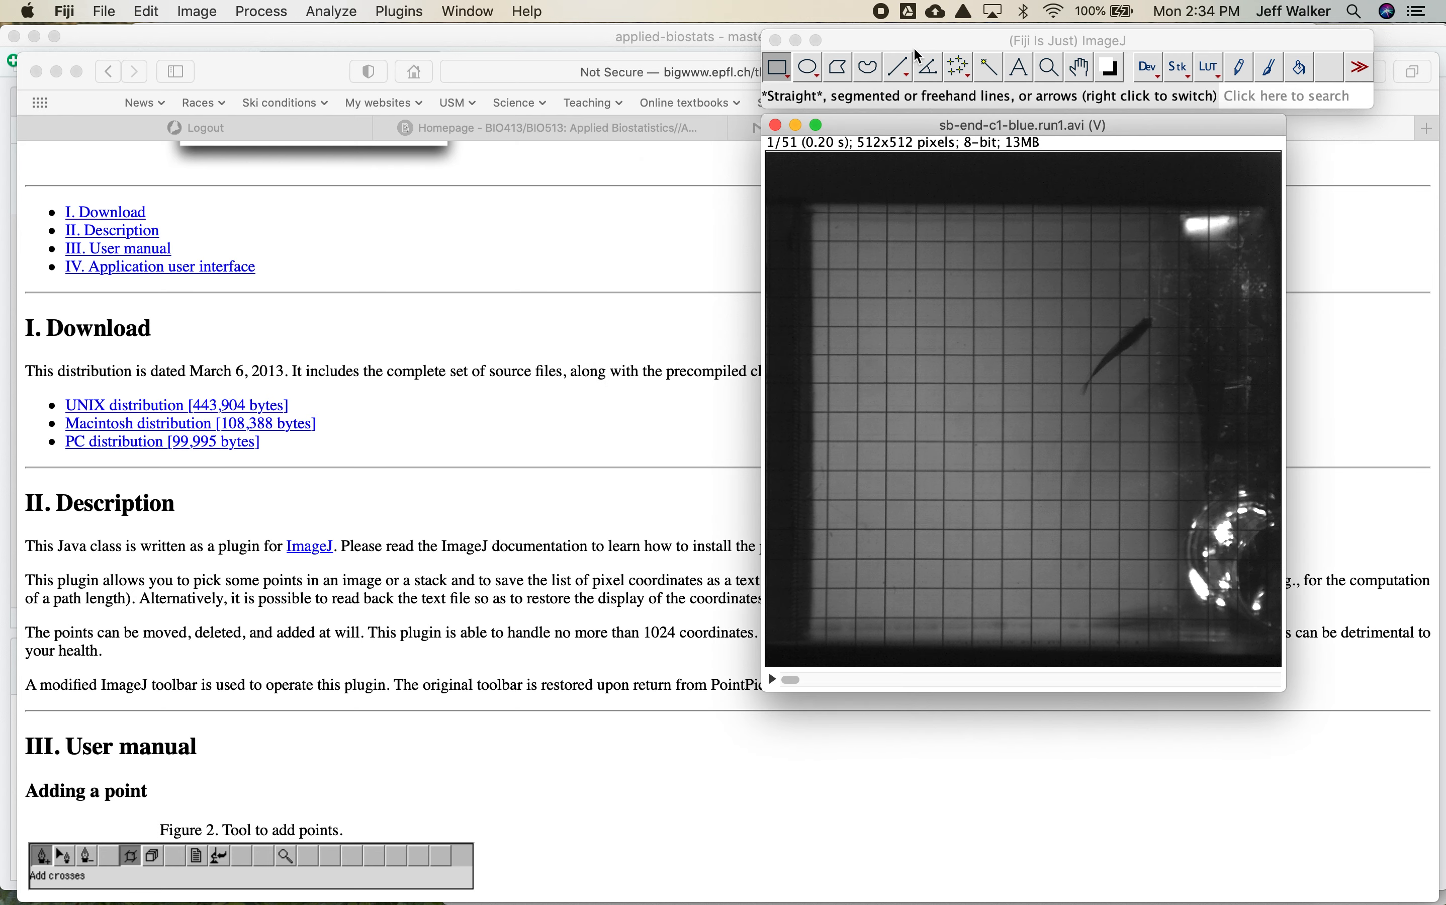
{"action": "left_click_drag", "start_coordinate": [888, 120], "coordinate": [226, 199]}
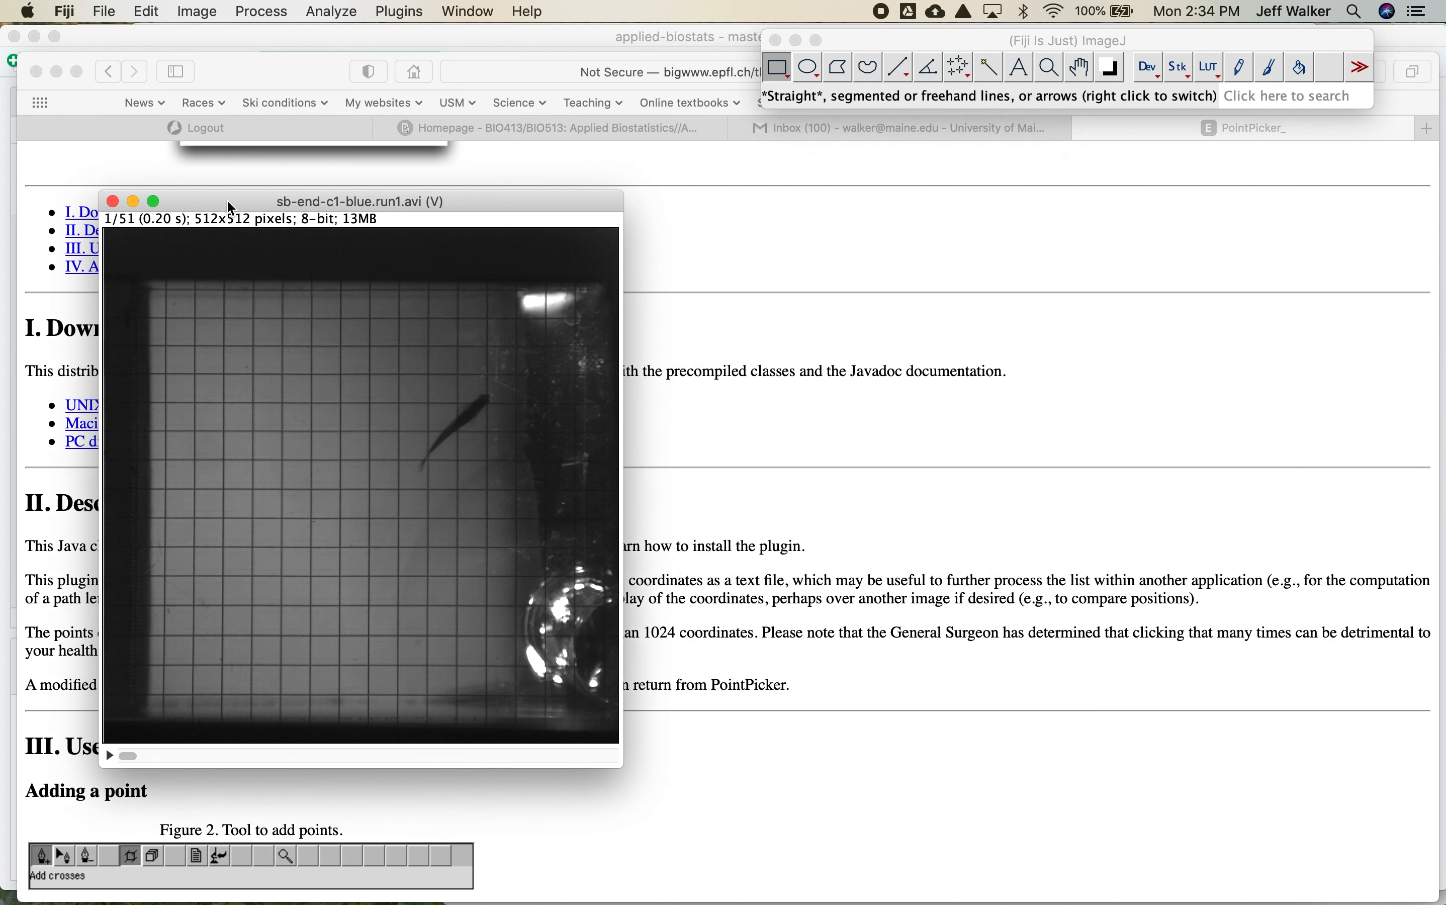
Advance the video frame by frame to frame 26 to examine how the fish moves
{"action": "key", "text": "Right"}
{"action": "key", "text": "Right"}
{"action": "key", "text": "Right"}
{"action": "key", "text": "Right"}
{"action": "key", "text": "Right"}
{"action": "key", "text": "Right"}
{"action": "key", "text": "Right"}
{"action": "key", "text": "Right"}
{"action": "key", "text": "Right"}
{"action": "key", "text": "Right"}
{"action": "key", "text": "Right"}
{"action": "key", "text": "Right"}
{"action": "key", "text": "Right"}
{"action": "key", "text": "Right"}
{"action": "key", "text": "Right"}
{"action": "key", "text": "Right"}
{"action": "key", "text": "Right"}
{"action": "key", "text": "Right"}
{"action": "key", "text": "Right"}
{"action": "key", "text": "Right"}
{"action": "key", "text": "Right"}
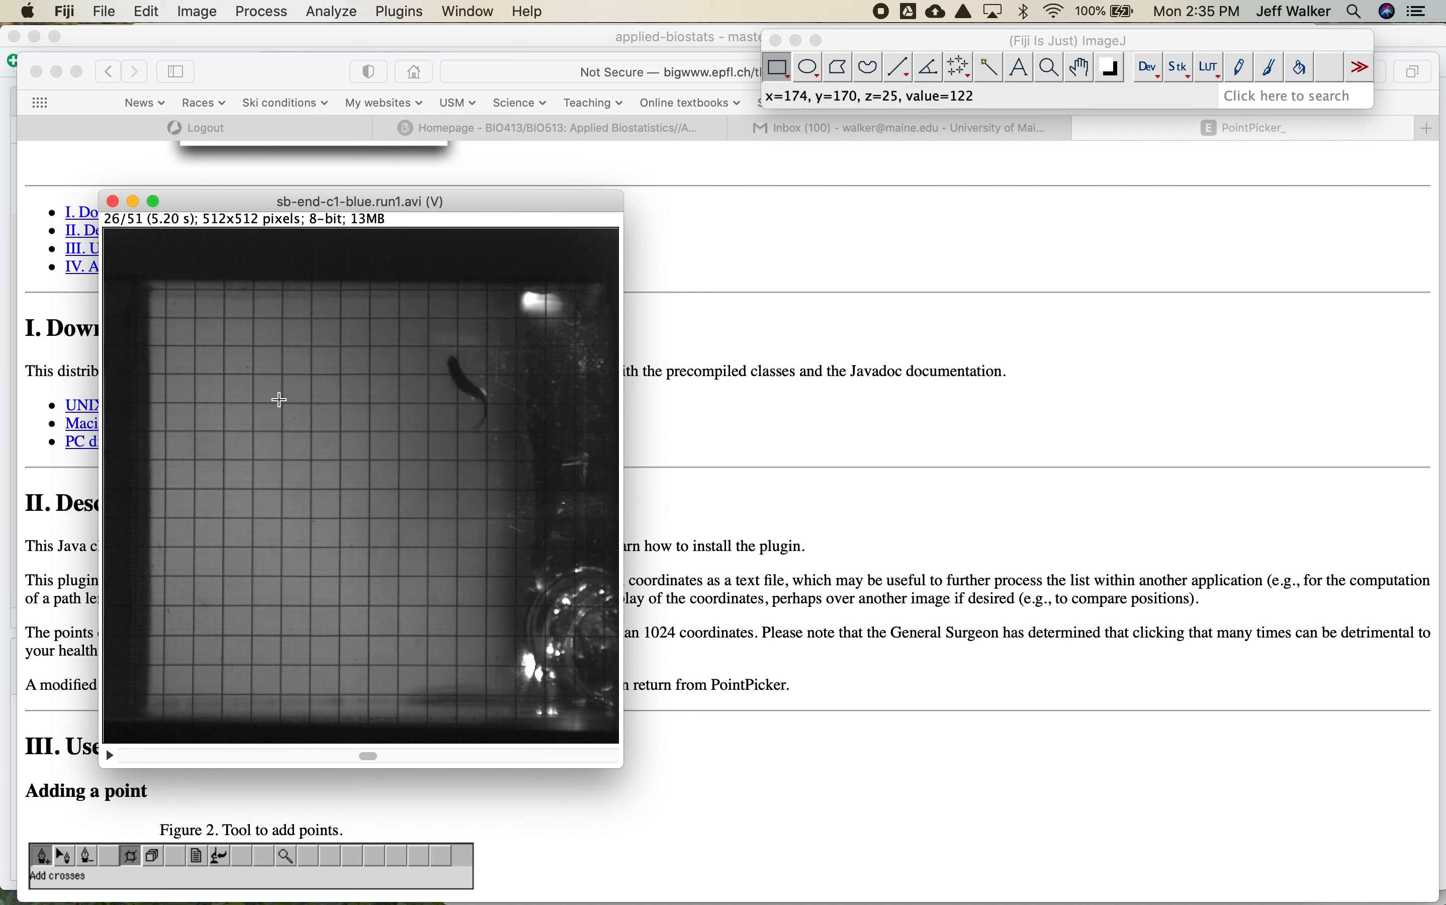
Step the video back frame by frame to the first frame
{"action": "key", "text": "Left"}
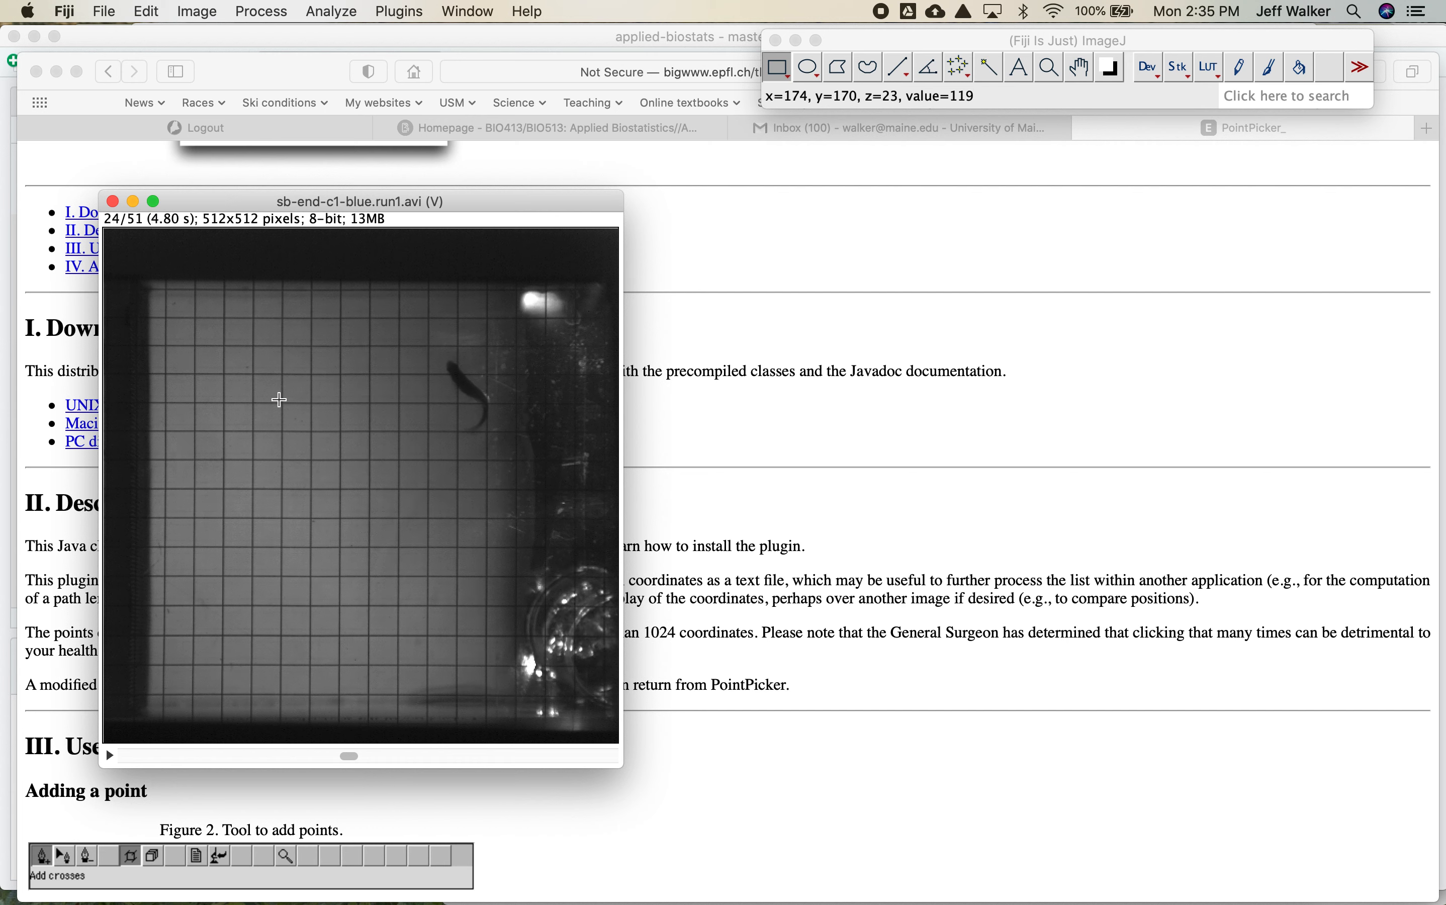
{"action": "key", "text": "Left"}
{"action": "key", "text": "Left"}
{"action": "key", "text": "Left"}
{"action": "key", "text": "Left"}
{"action": "key", "text": "Left"}
{"action": "key", "text": "Left"}
{"action": "key", "text": "Left"}
{"action": "key", "text": "Left"}
{"action": "key", "text": "Left"}
{"action": "key", "text": "Left"}
{"action": "key", "text": "Left"}
{"action": "key", "text": "Left"}
{"action": "key", "text": "Left"}
{"action": "key", "text": "Left"}
{"action": "key", "text": "Left"}
{"action": "key", "text": "Left"}
{"action": "key", "text": "Left"}
{"action": "key", "text": "Left"}
{"action": "key", "text": "Left"}
{"action": "key", "text": "Left"}
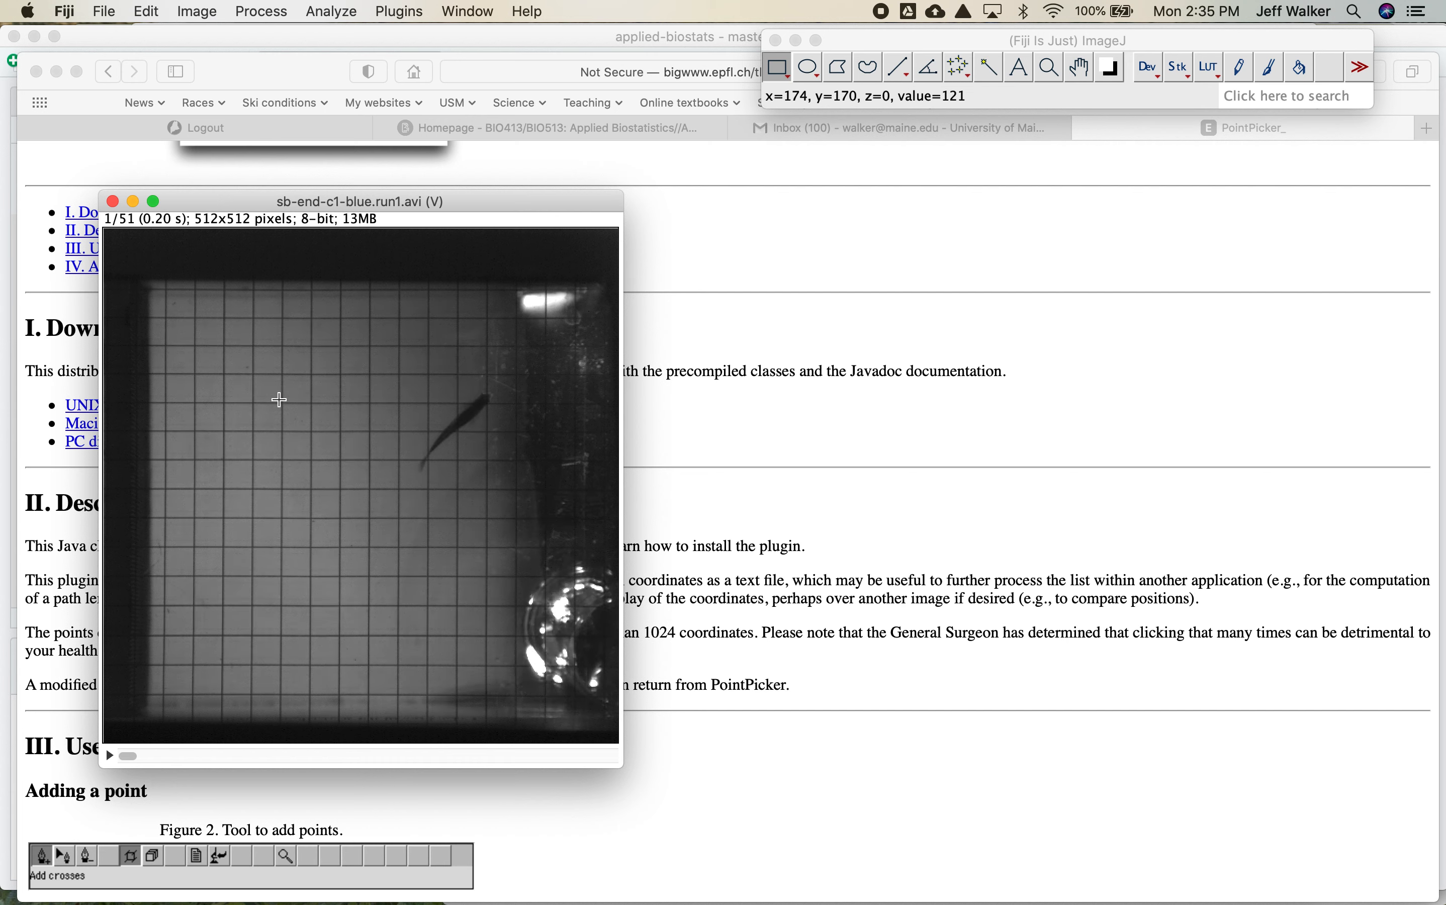